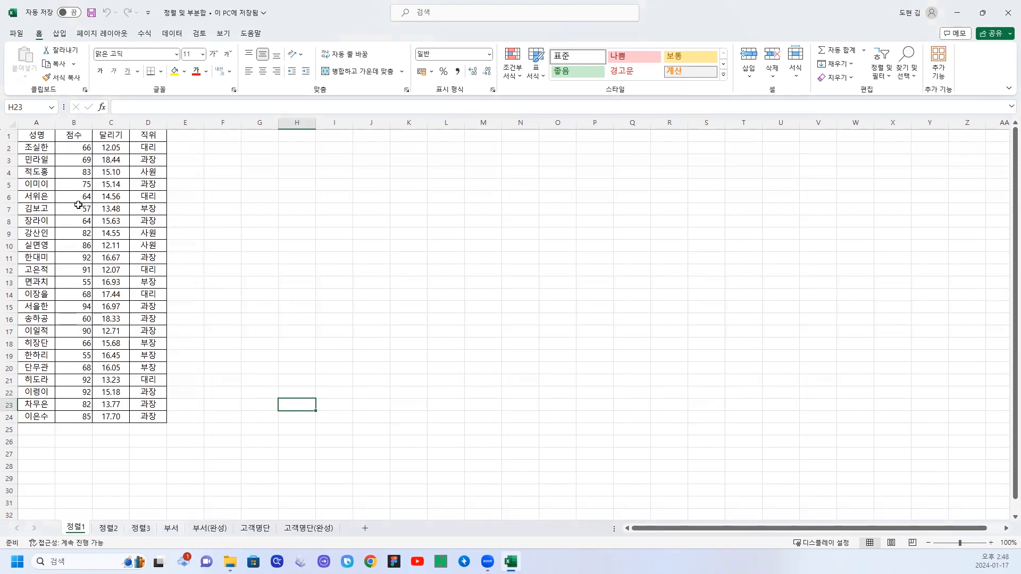
Sort the table on sheet 정렬1 by the 성명 column in ascending order and check its first and last names.
{"action": "left_click", "coordinate": [31, 135]}
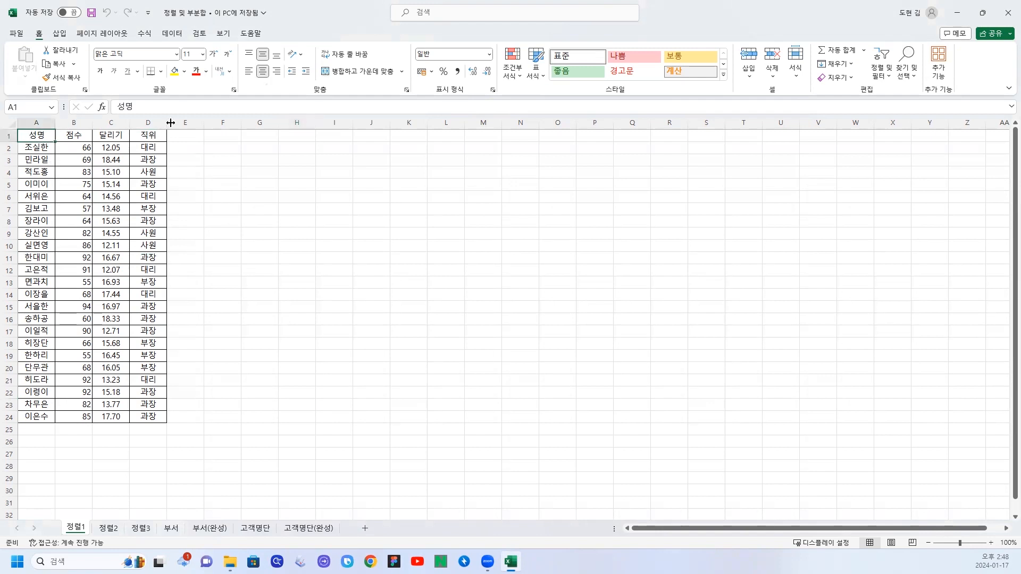
{"action": "left_click", "coordinate": [173, 36]}
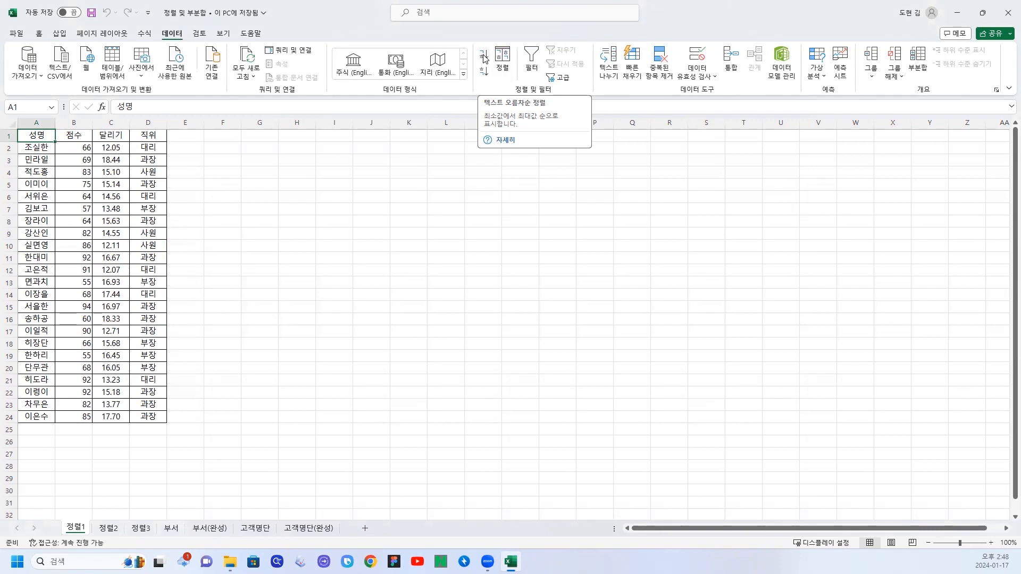
{"action": "left_click", "coordinate": [484, 58]}
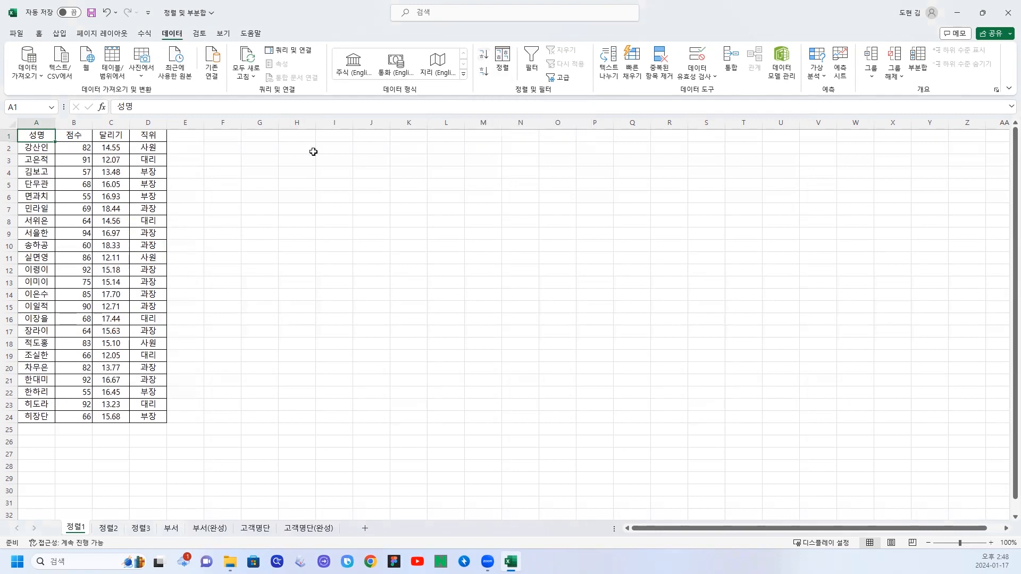
{"action": "left_click", "coordinate": [41, 150]}
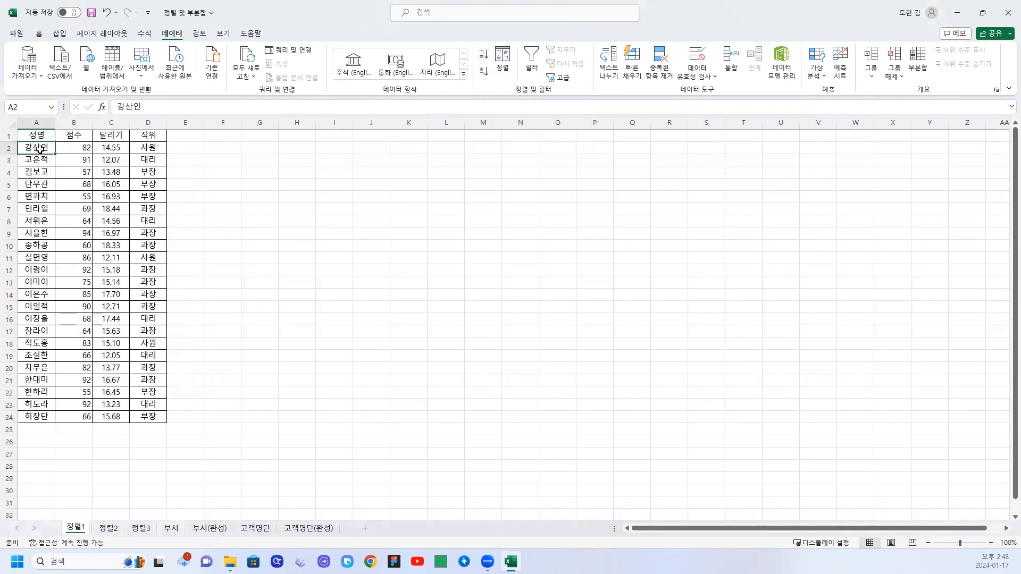
{"action": "left_click", "coordinate": [41, 418]}
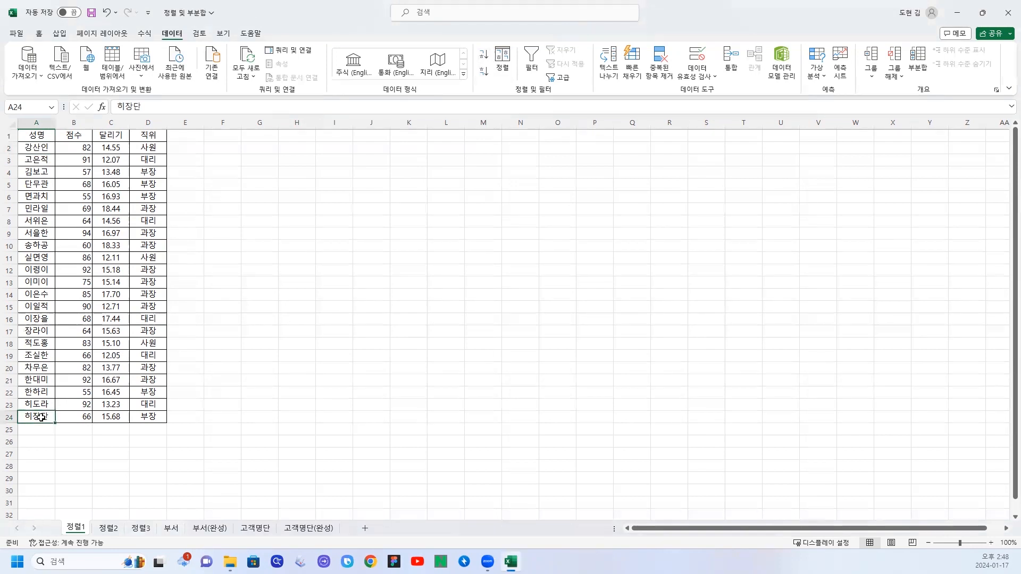
Sort the table by the 달리기 column in ascending order and check the column's first and last records.
{"action": "left_click", "coordinate": [114, 136]}
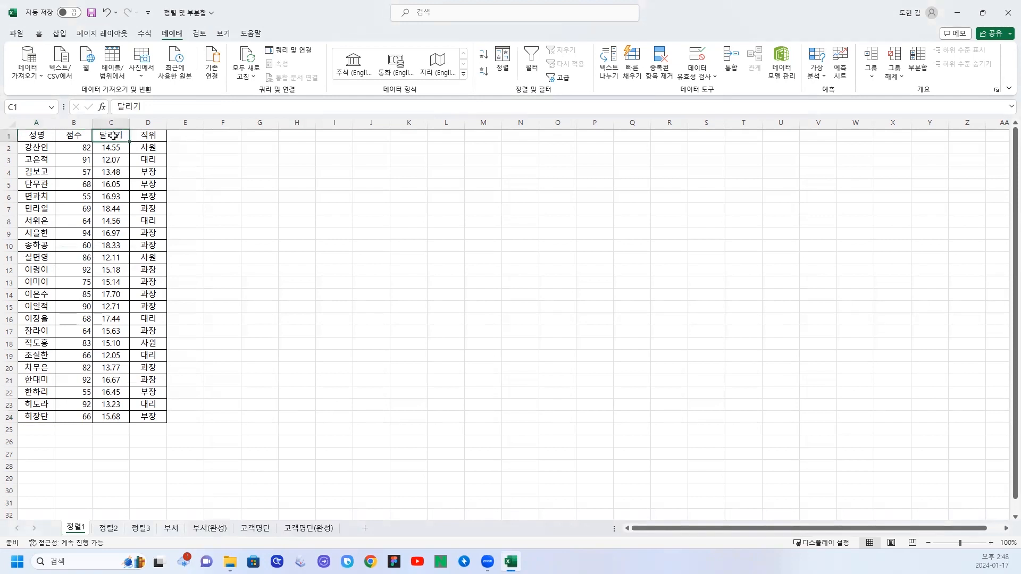
{"action": "left_click", "coordinate": [484, 55]}
{"action": "left_click", "coordinate": [115, 149]}
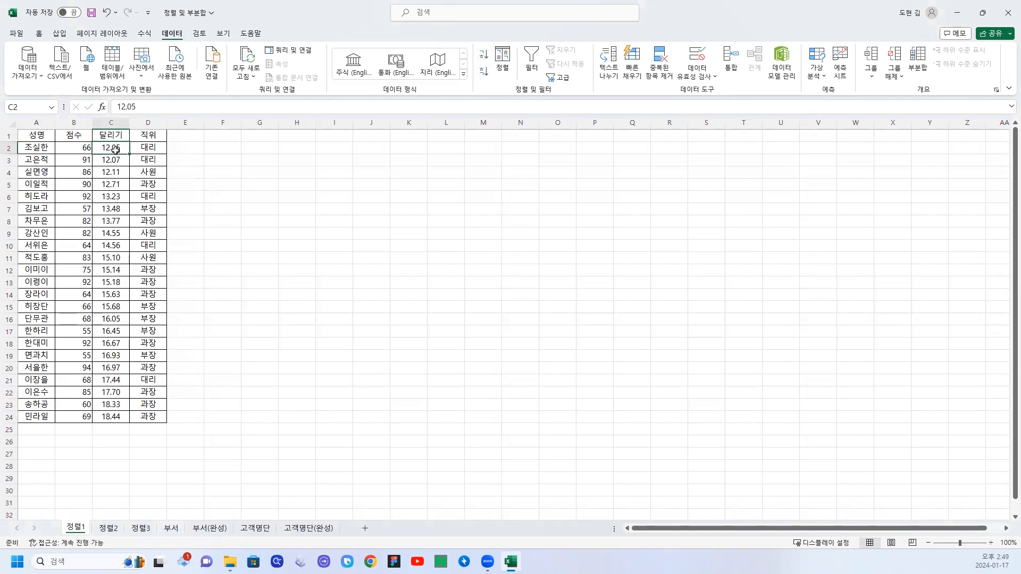
{"action": "left_click", "coordinate": [110, 415]}
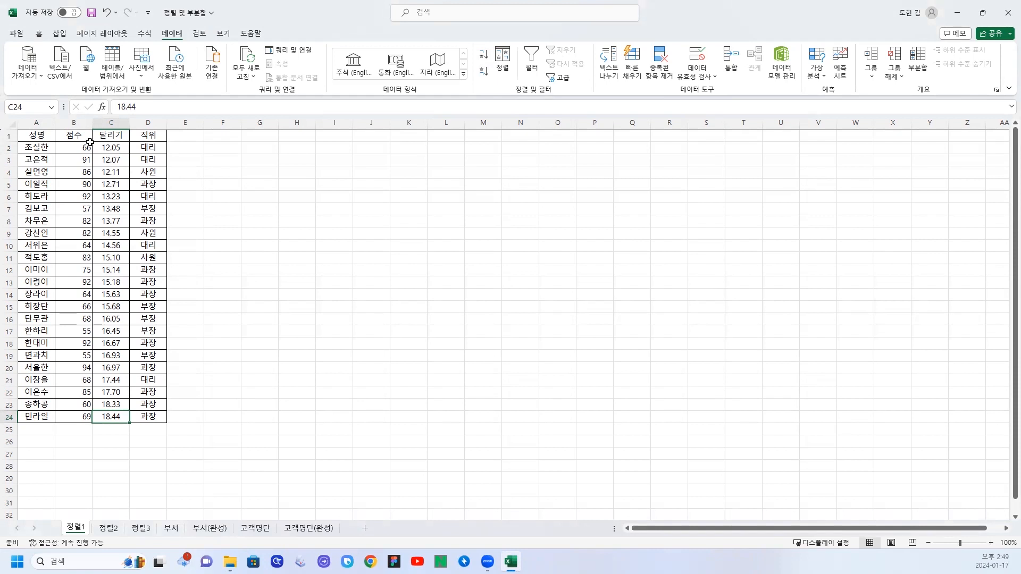
Sort the table by the 점수 column in descending order and check the column's first and last scores.
{"action": "left_click", "coordinate": [70, 137]}
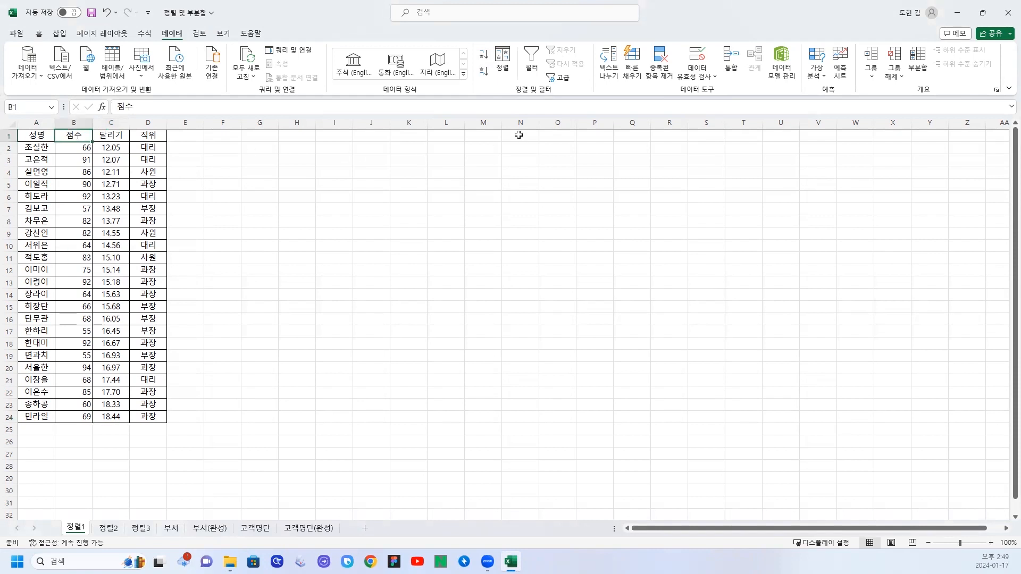
{"action": "left_click", "coordinate": [484, 71]}
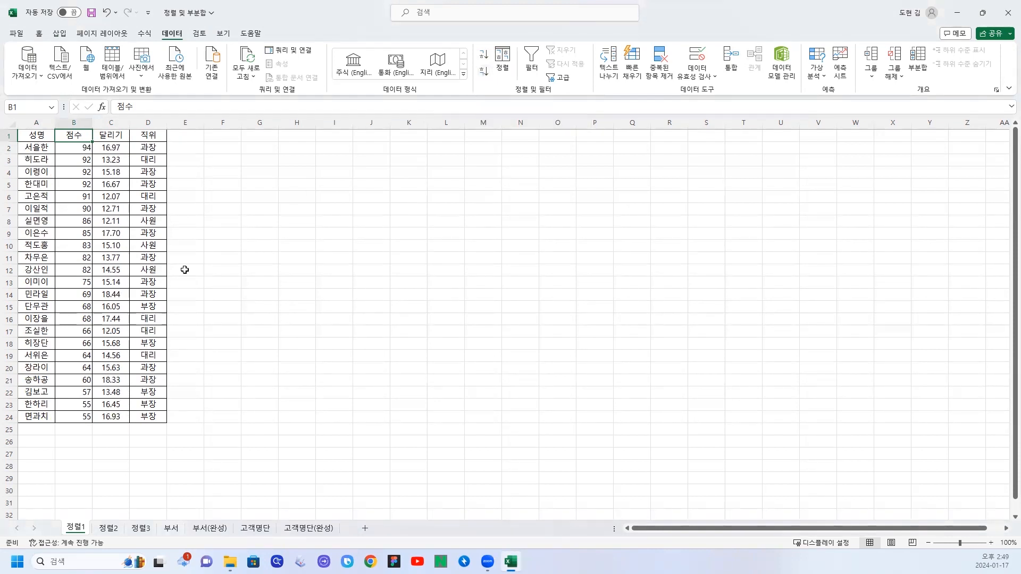
{"action": "left_click", "coordinate": [73, 150]}
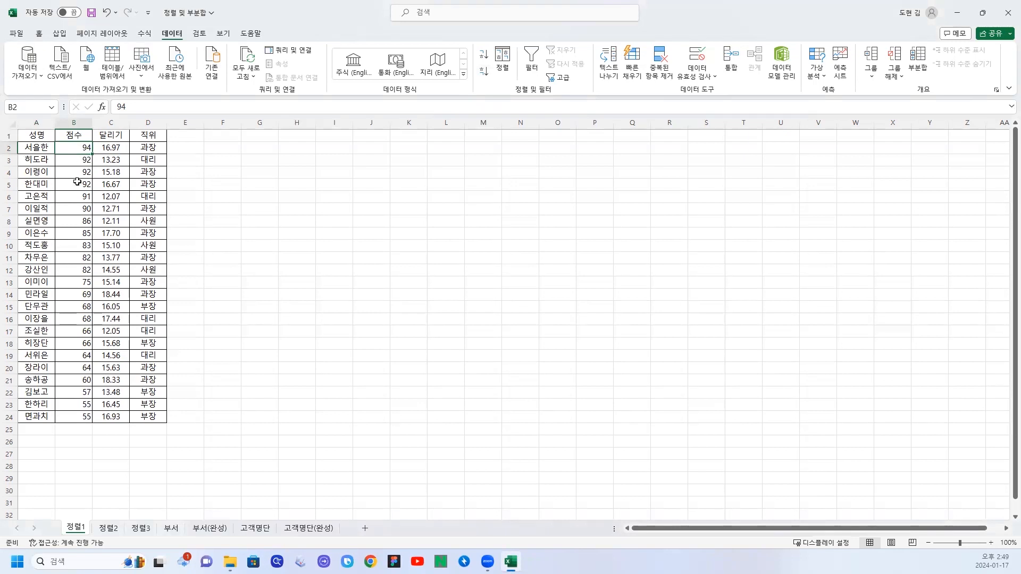
{"action": "left_click", "coordinate": [76, 420]}
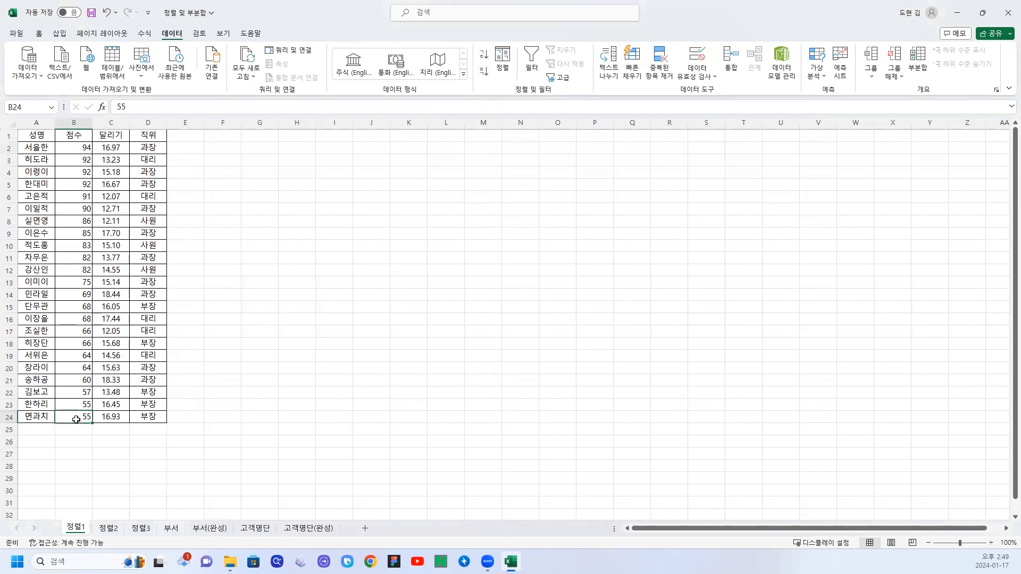
Go to sheet 정렬2 and look over the 금, 은 and 동 medal columns for all countries.
{"action": "left_click", "coordinate": [108, 529]}
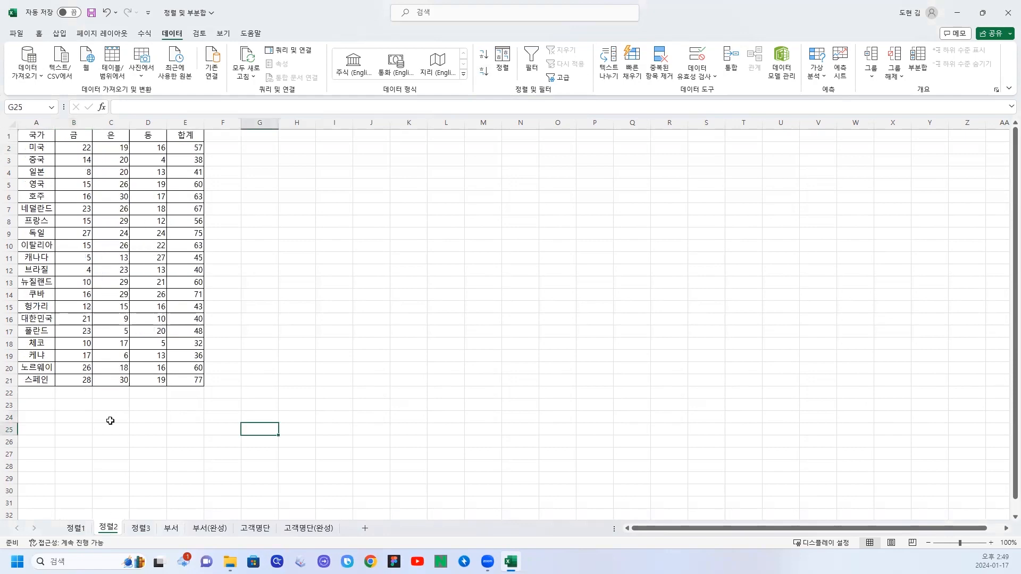
{"action": "left_click", "coordinate": [139, 222]}
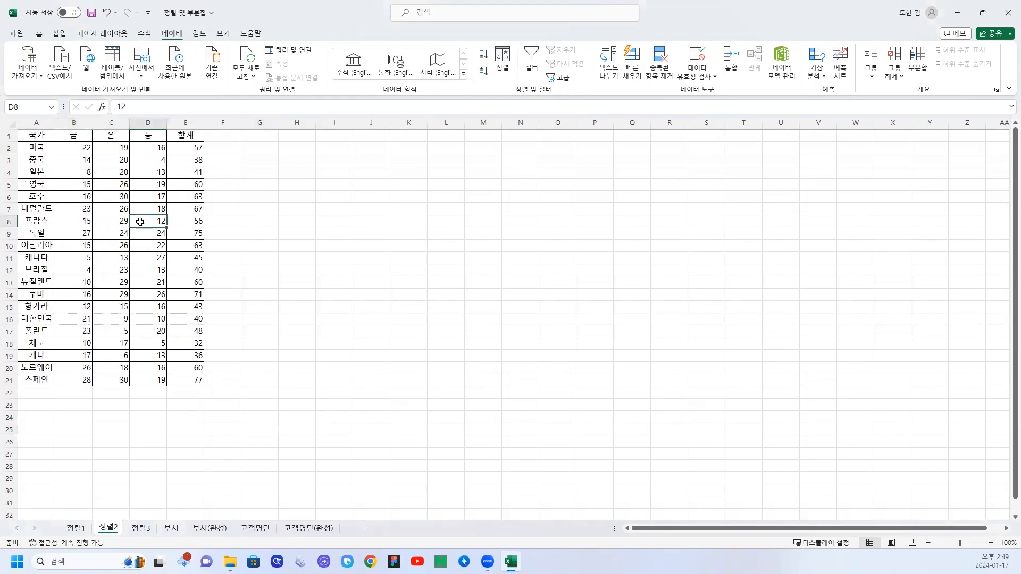
{"action": "left_click", "coordinate": [87, 194]}
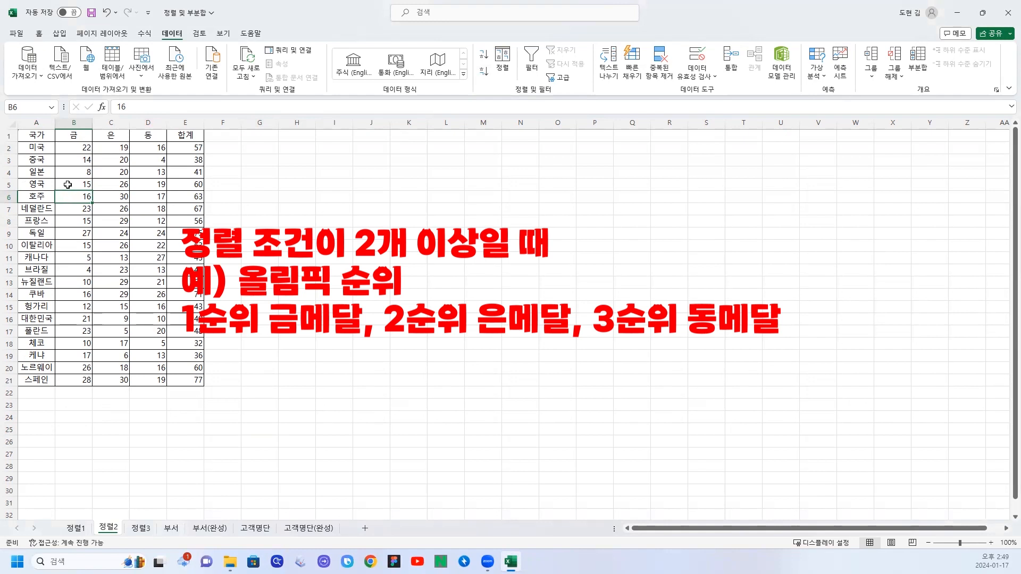
{"action": "left_click_drag", "start_coordinate": [79, 148], "coordinate": [66, 376]}
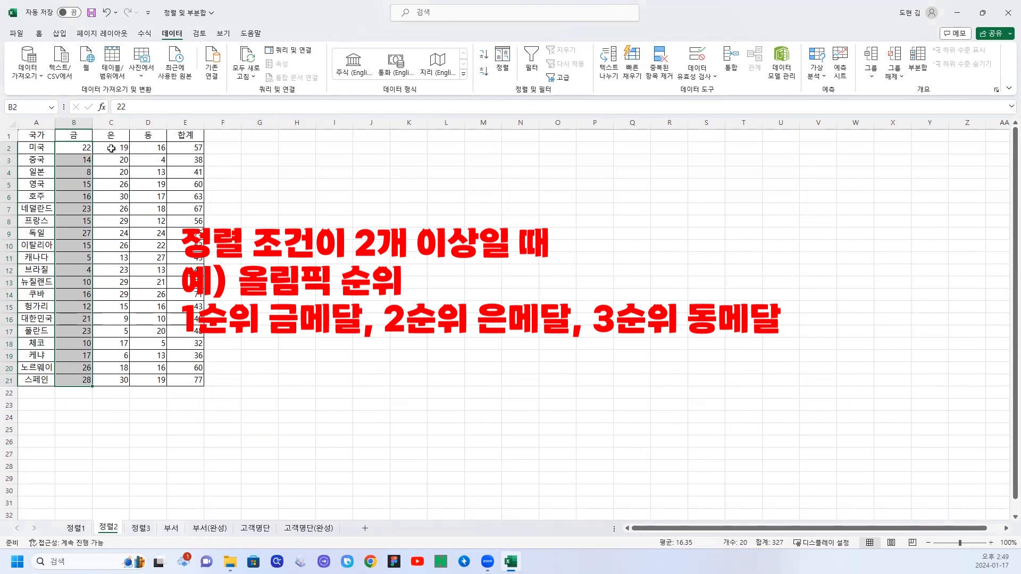
{"action": "left_click_drag", "start_coordinate": [111, 148], "coordinate": [112, 381]}
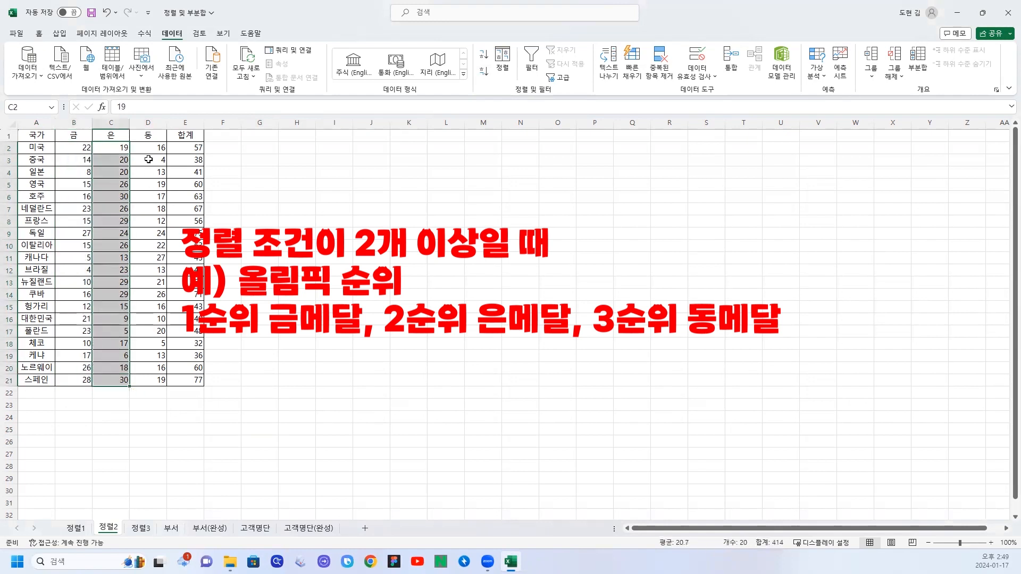
{"action": "left_click_drag", "start_coordinate": [148, 147], "coordinate": [147, 380]}
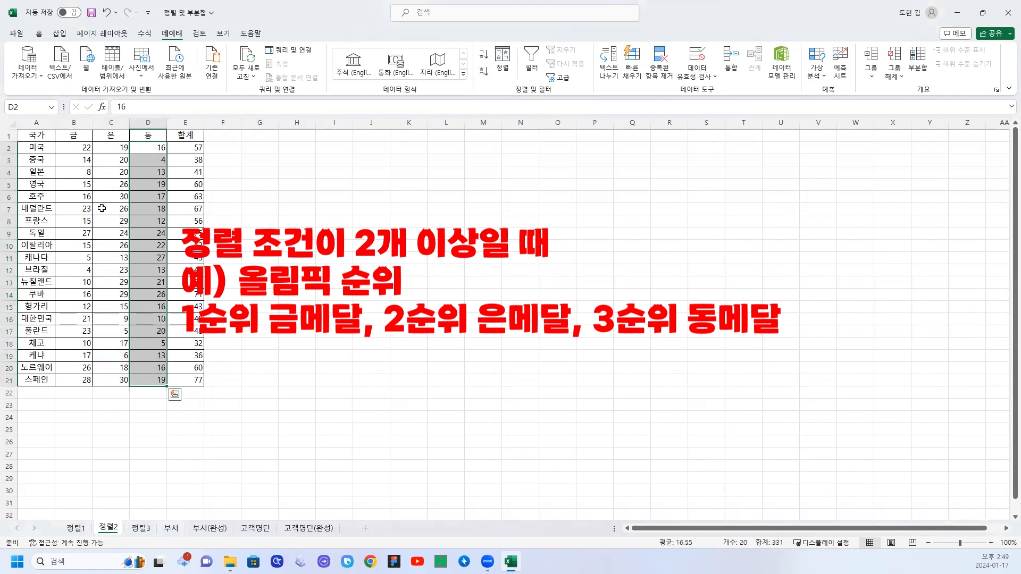
{"action": "left_click", "coordinate": [112, 182]}
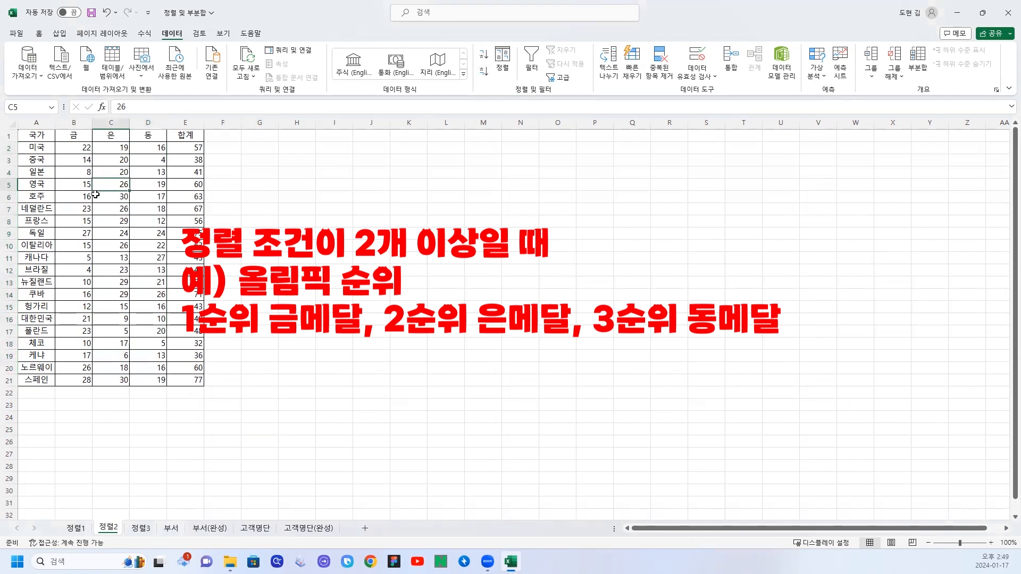
Start a custom sort of the medal table with 금 as the first criterion in descending order (내림차순).
{"action": "left_click", "coordinate": [74, 151]}
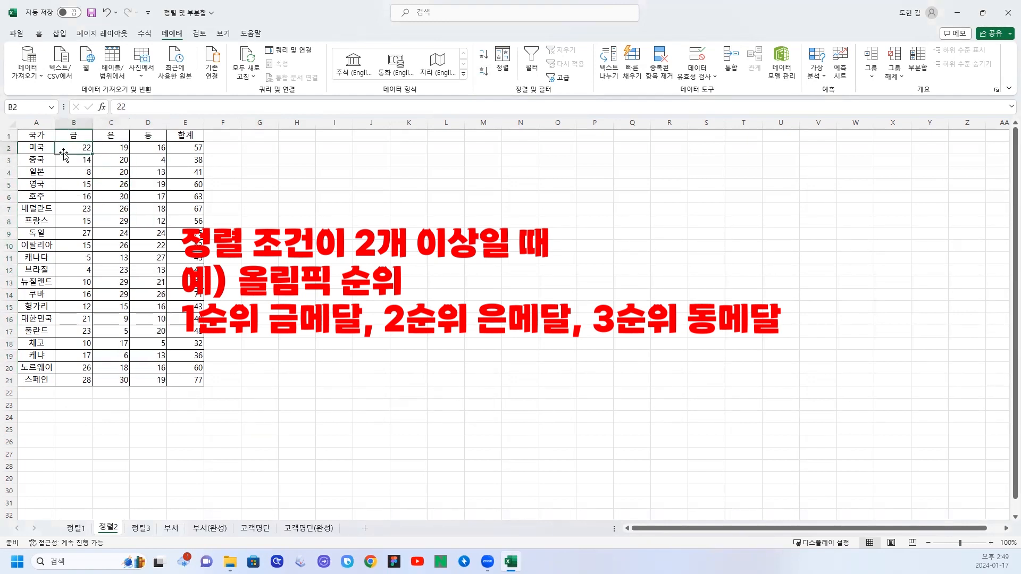
{"action": "left_click", "coordinate": [501, 55]}
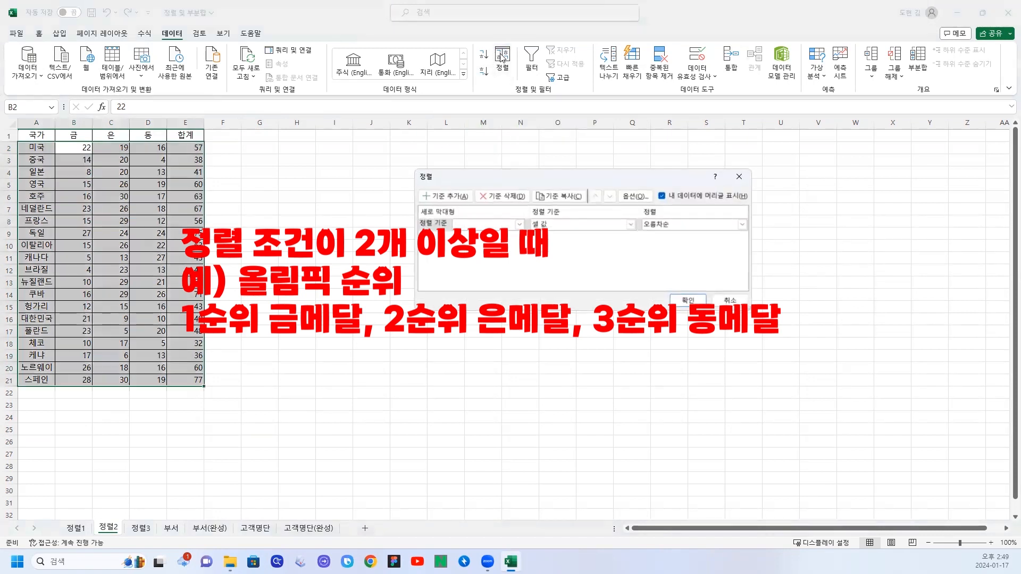
{"action": "left_click_drag", "start_coordinate": [534, 180], "coordinate": [337, 205]}
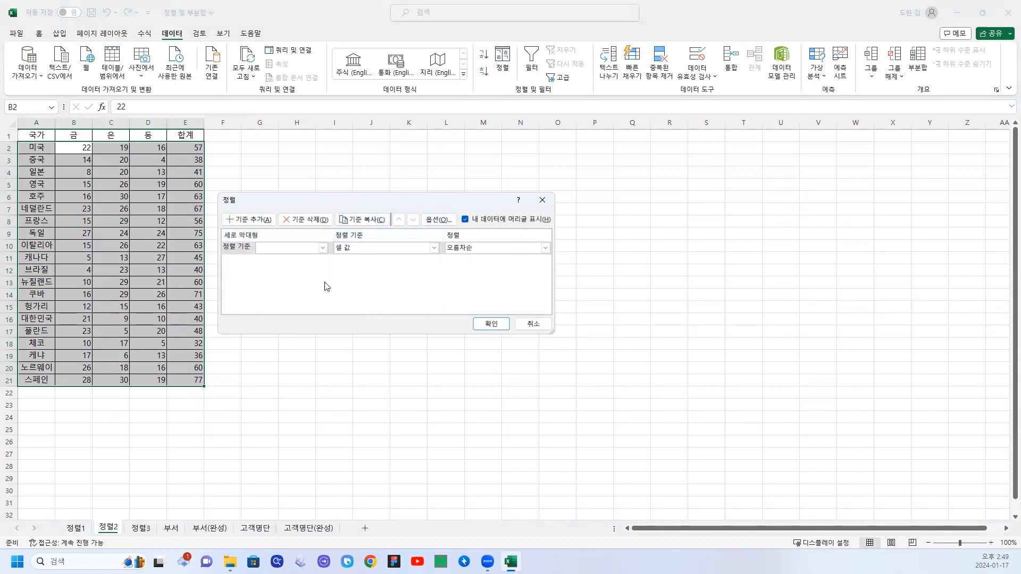
{"action": "left_click", "coordinate": [321, 249]}
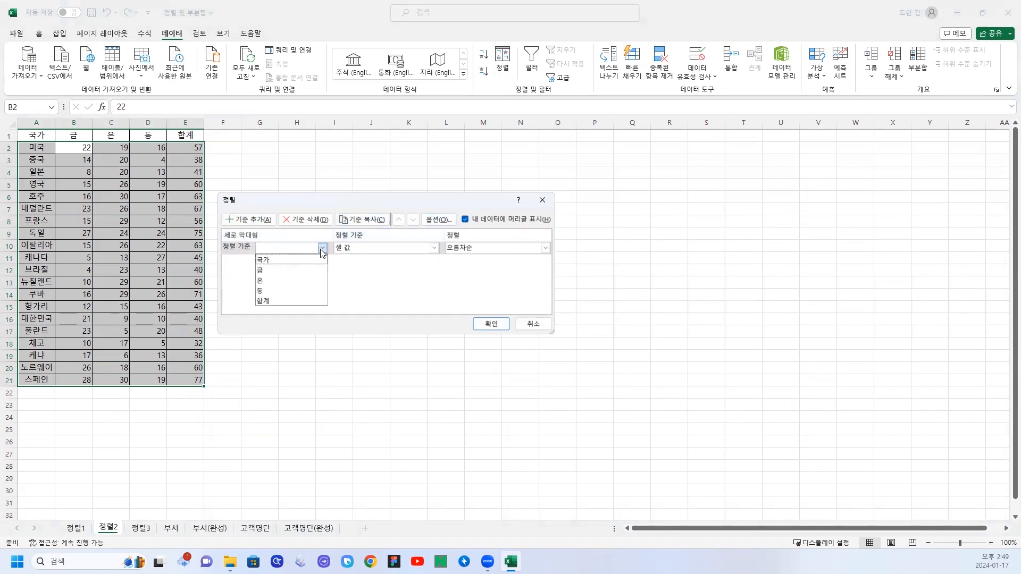
{"action": "left_click", "coordinate": [275, 275]}
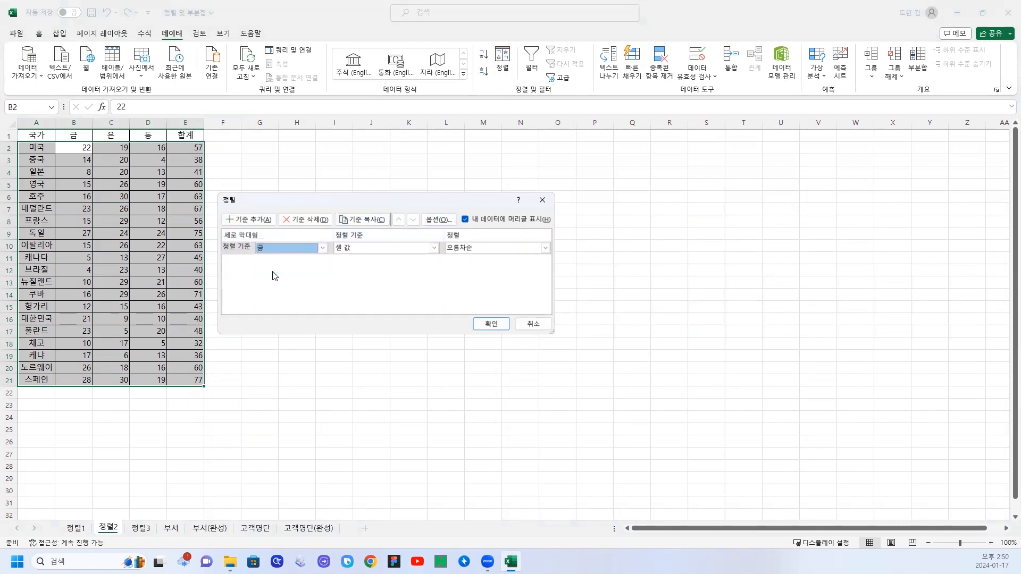
{"action": "left_click", "coordinate": [485, 249]}
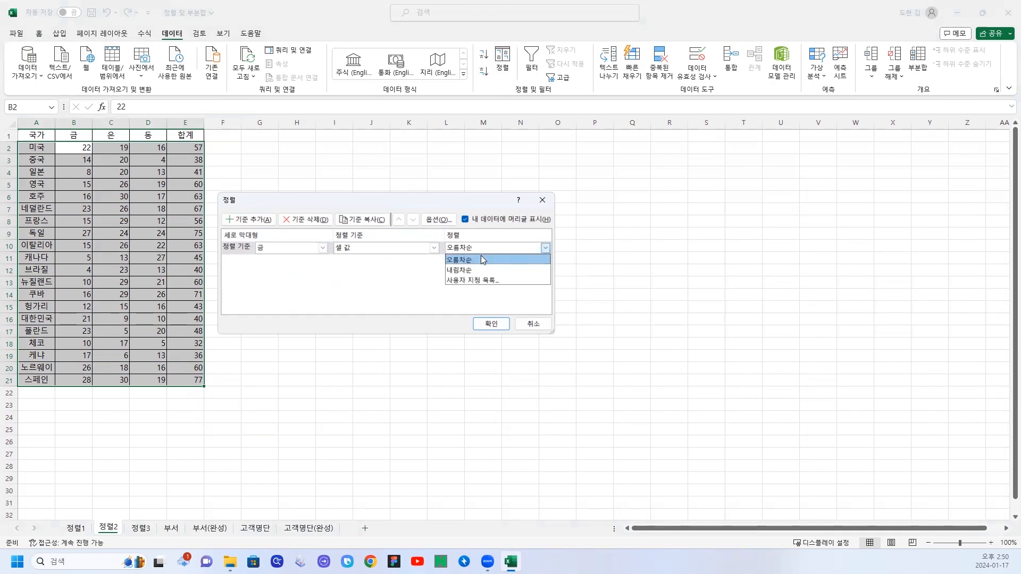
{"action": "left_click", "coordinate": [464, 271]}
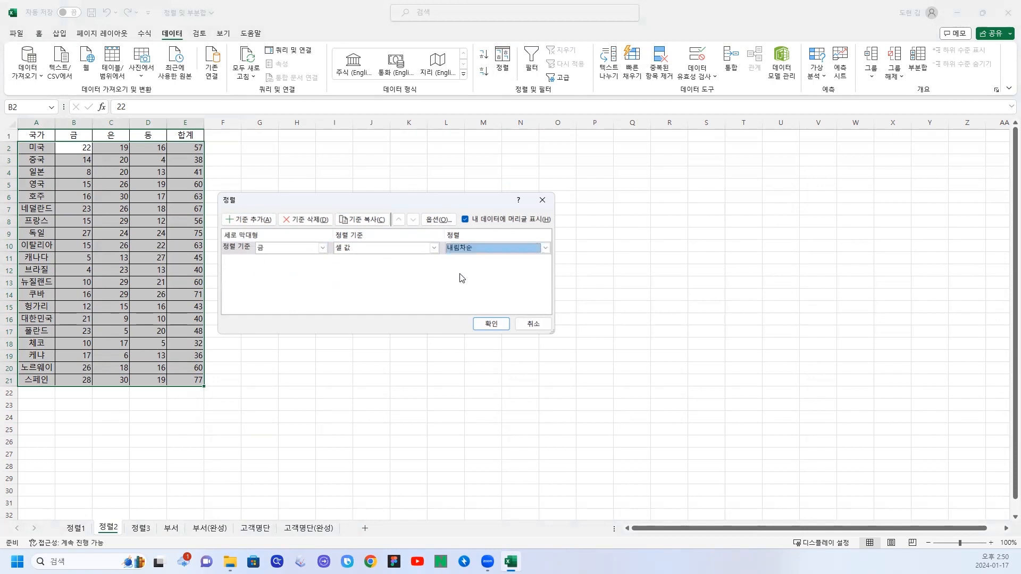
Add 은 as the second sort criterion in descending order (내림차순).
{"action": "left_click", "coordinate": [253, 222]}
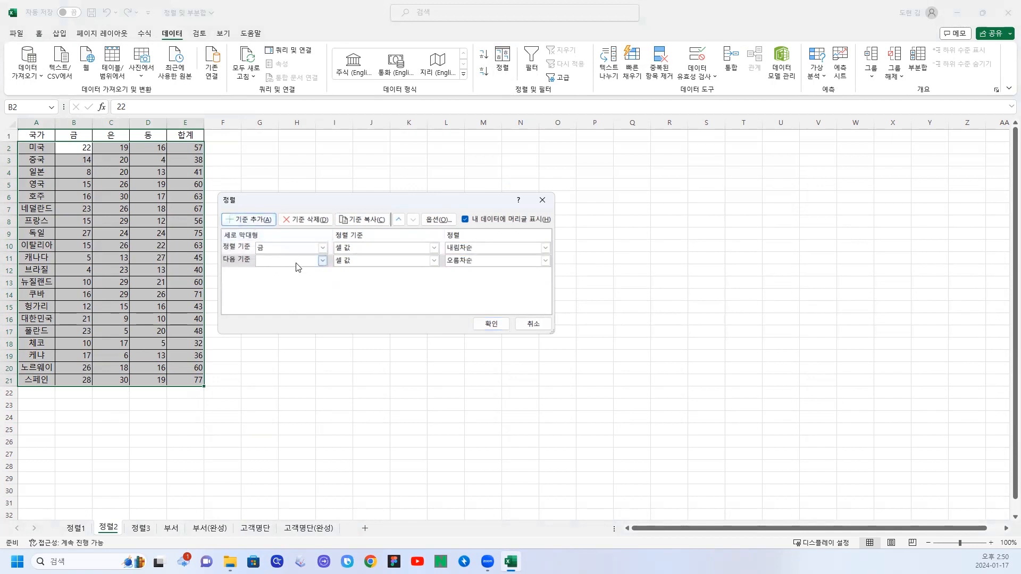
{"action": "left_click", "coordinate": [322, 261]}
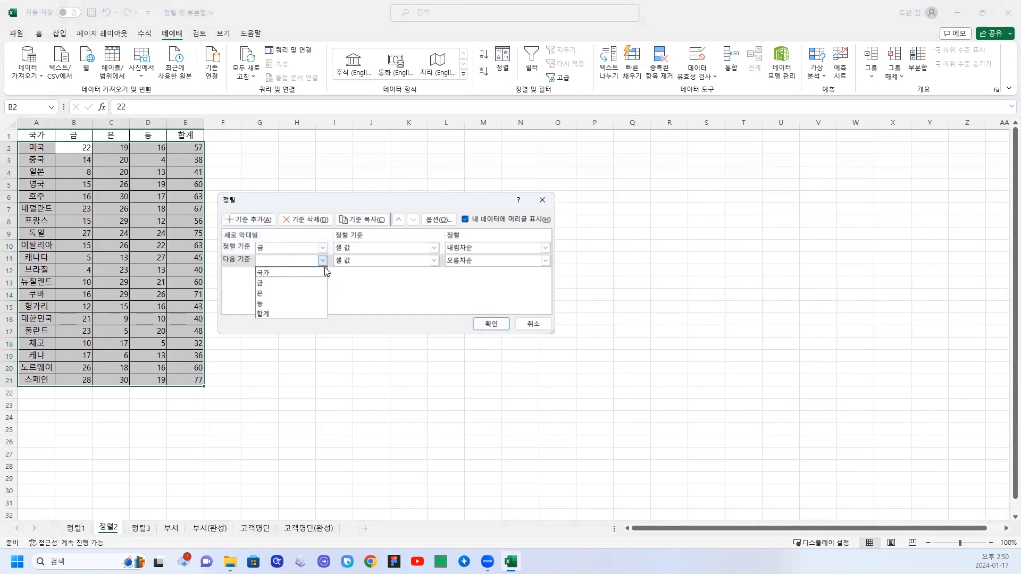
{"action": "left_click", "coordinate": [277, 292]}
{"action": "left_click", "coordinate": [507, 263]}
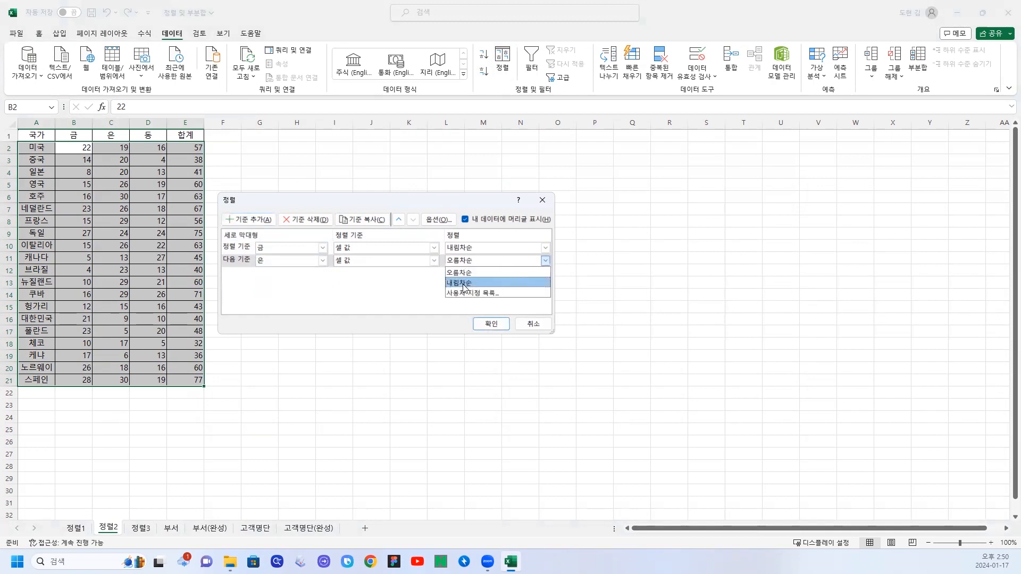
{"action": "left_click", "coordinate": [466, 286]}
Add 동 as the third sort criterion in descending order (내림차순) and apply the multi-level sort.
{"action": "left_click", "coordinate": [248, 219]}
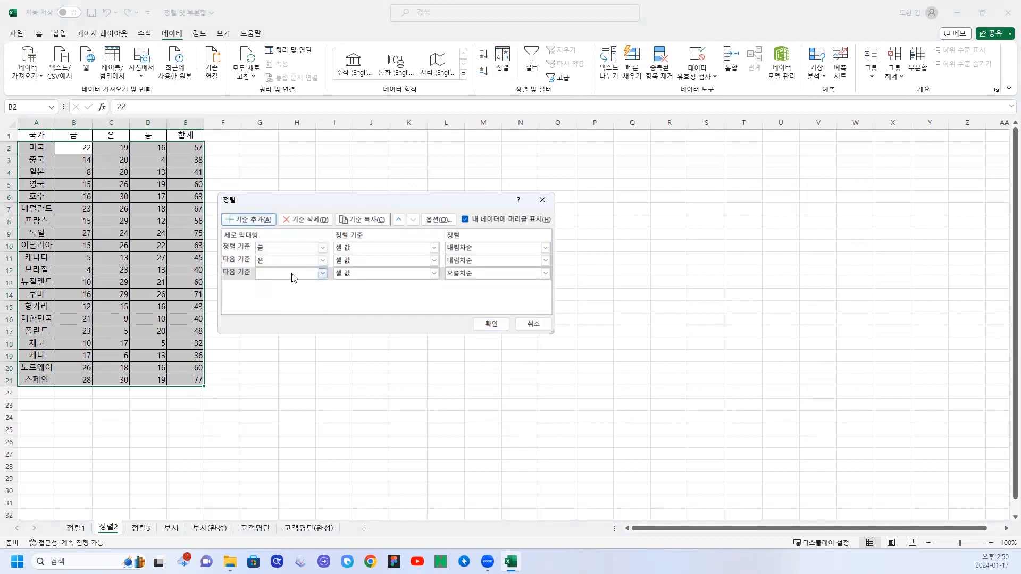
{"action": "left_click", "coordinate": [322, 274]}
{"action": "left_click", "coordinate": [290, 316]}
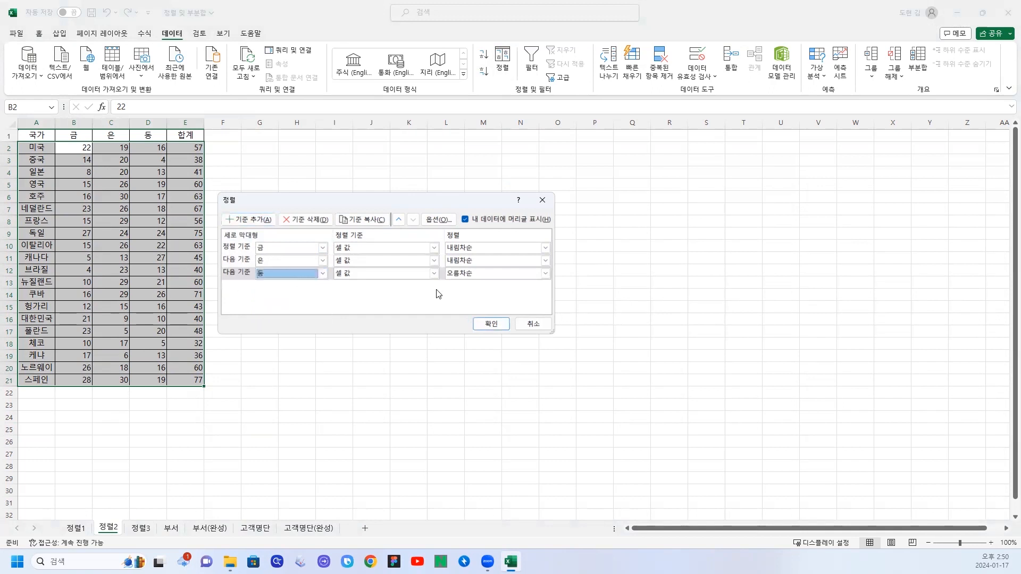
{"action": "left_click", "coordinate": [545, 273]}
{"action": "left_click", "coordinate": [458, 296]}
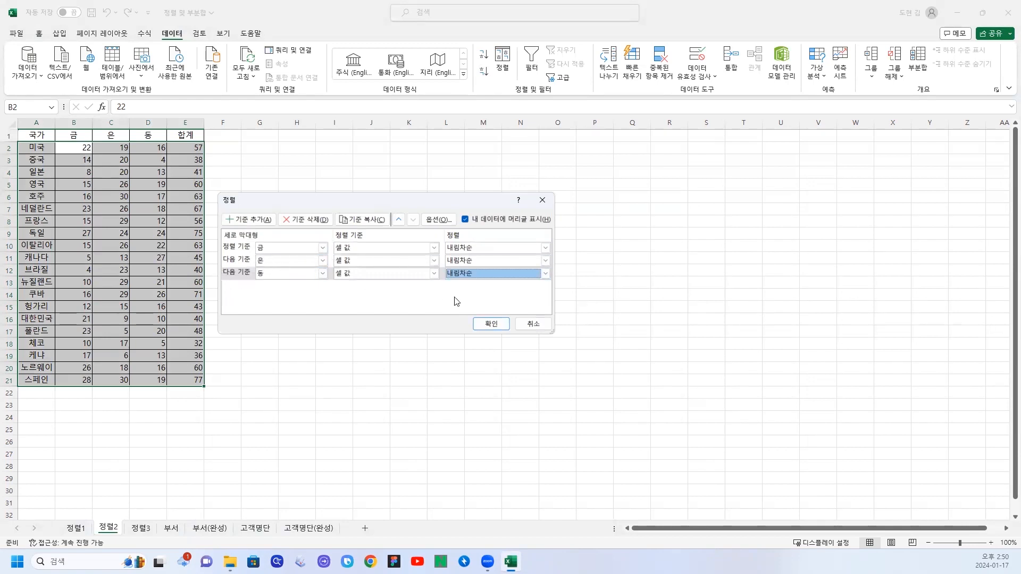
{"action": "left_click", "coordinate": [490, 324]}
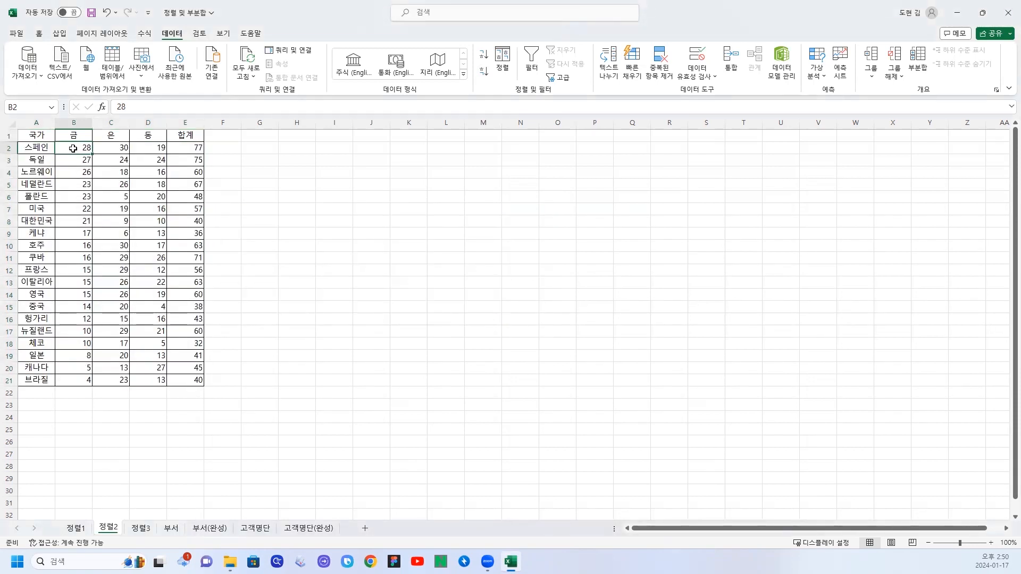
Examine the sorted 금 and 은 columns, the top-ranked country's row and the rows tied on gold medals.
{"action": "left_click_drag", "start_coordinate": [73, 148], "coordinate": [85, 383]}
{"action": "left_click_drag", "start_coordinate": [117, 148], "coordinate": [109, 381]}
{"action": "left_click", "coordinate": [109, 195]}
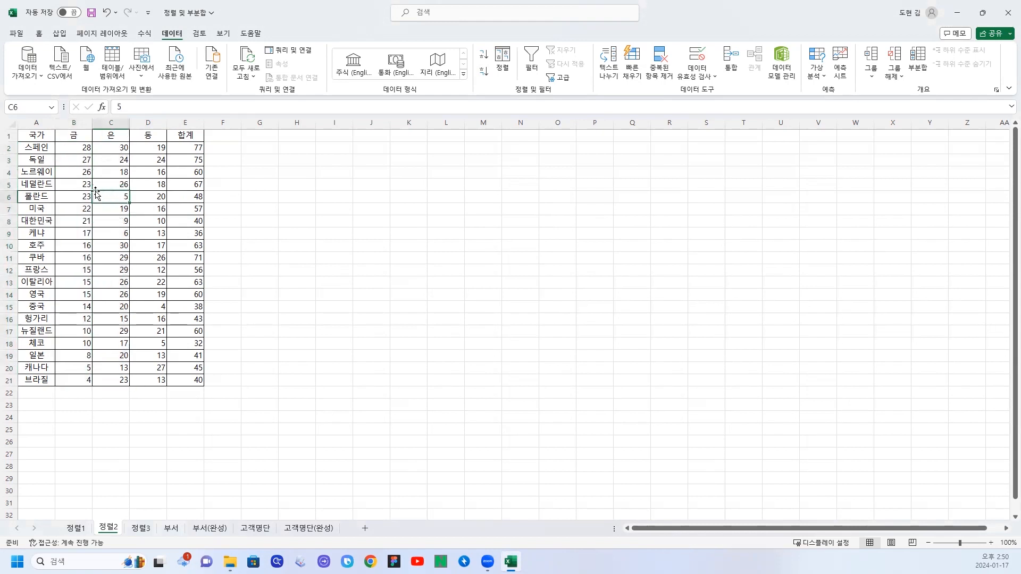
{"action": "left_click_drag", "start_coordinate": [30, 147], "coordinate": [176, 146]}
{"action": "left_click", "coordinate": [38, 187]}
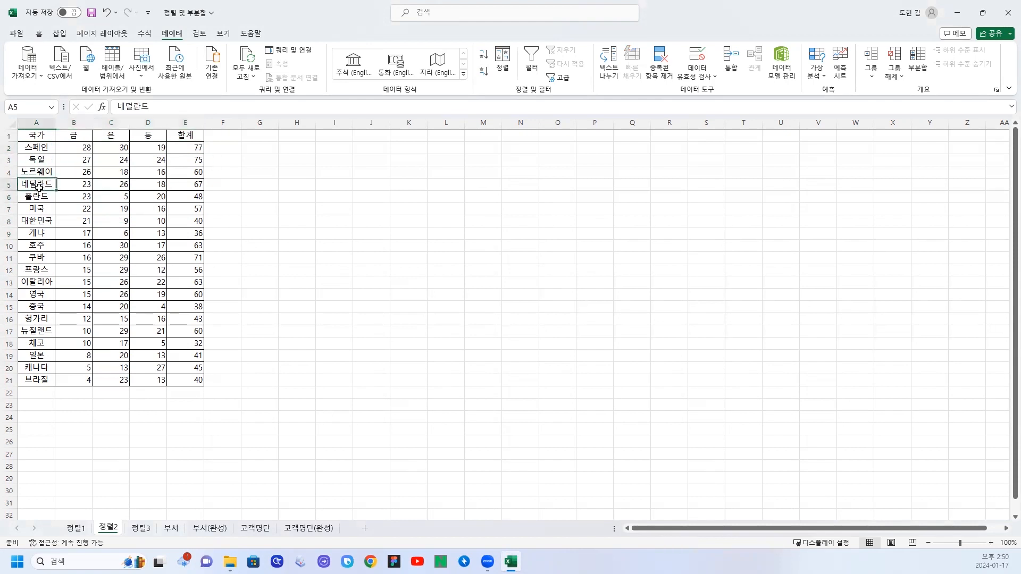
Compare the rows tied at 23 and at 15 in 금, checking their order by 은 and 동.
{"action": "left_click_drag", "start_coordinate": [39, 187], "coordinate": [198, 196]}
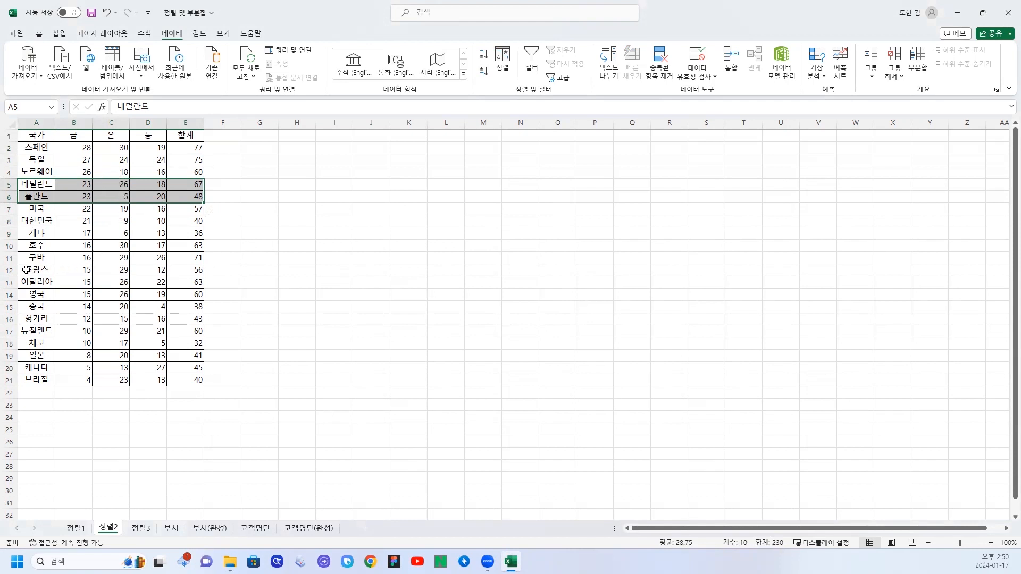
{"action": "left_click_drag", "start_coordinate": [29, 270], "coordinate": [174, 294]}
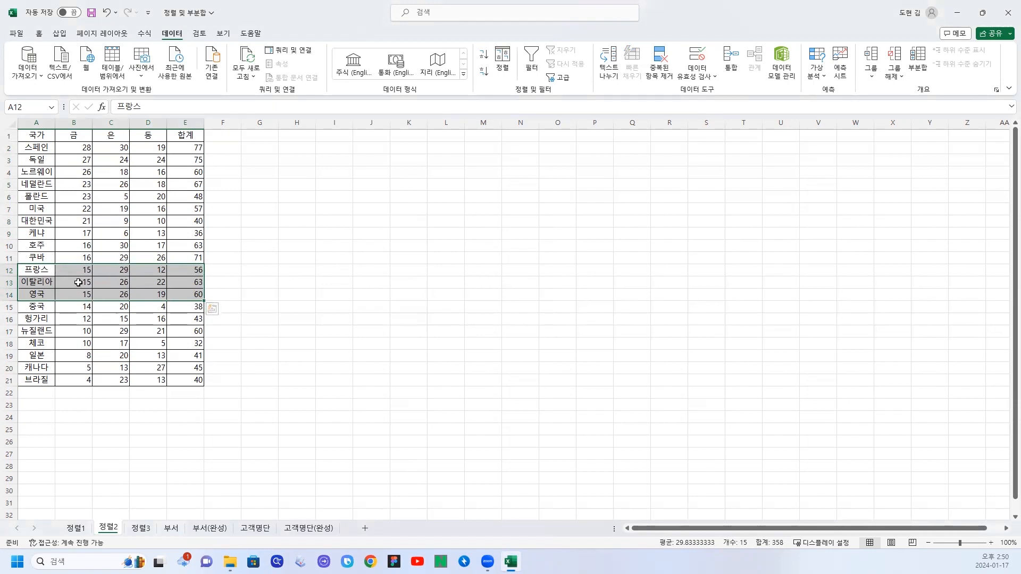
{"action": "left_click", "coordinate": [119, 270]}
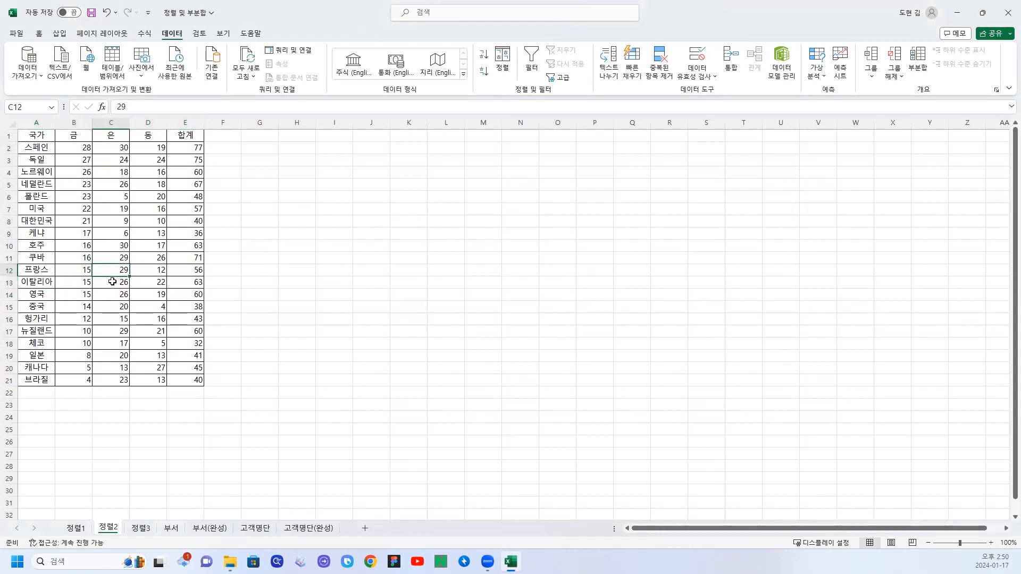
{"action": "left_click_drag", "start_coordinate": [115, 285], "coordinate": [115, 295]}
{"action": "left_click", "coordinate": [160, 282]}
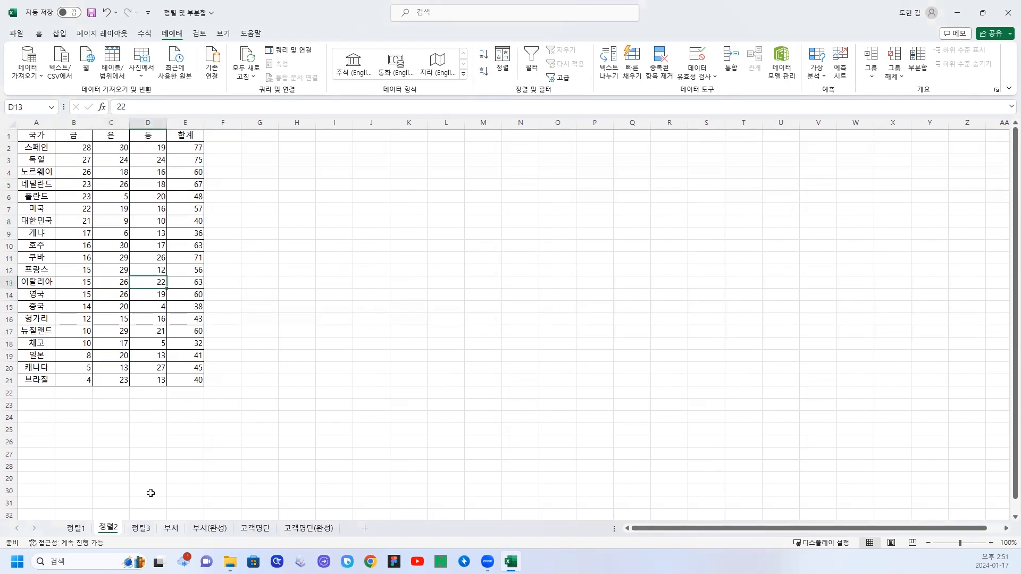
Open the 정렬3 sheet, sort its employee table by 부서 in descending order and check the resulting rank order.
{"action": "left_click", "coordinate": [142, 528]}
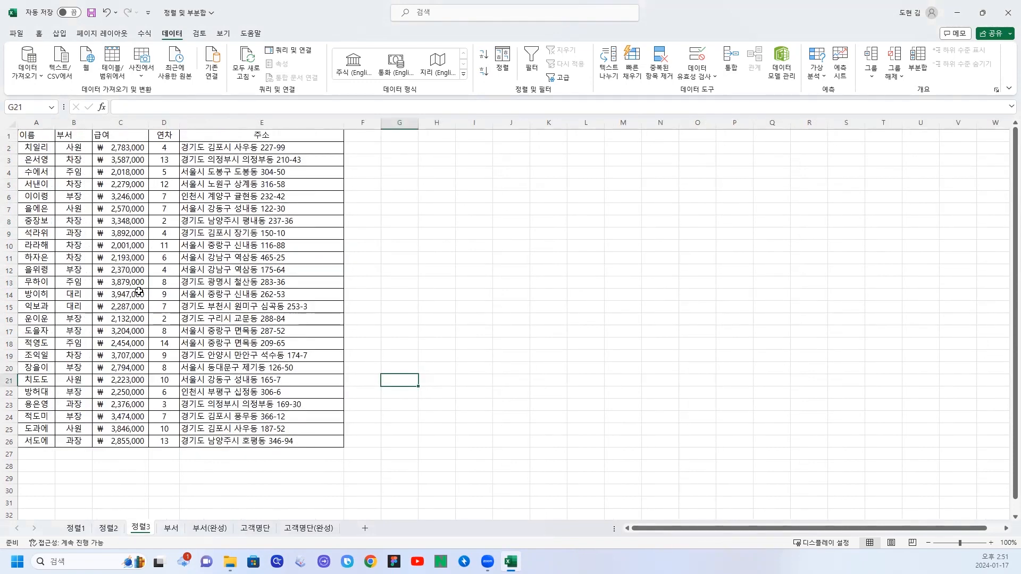
{"action": "left_click", "coordinate": [86, 185]}
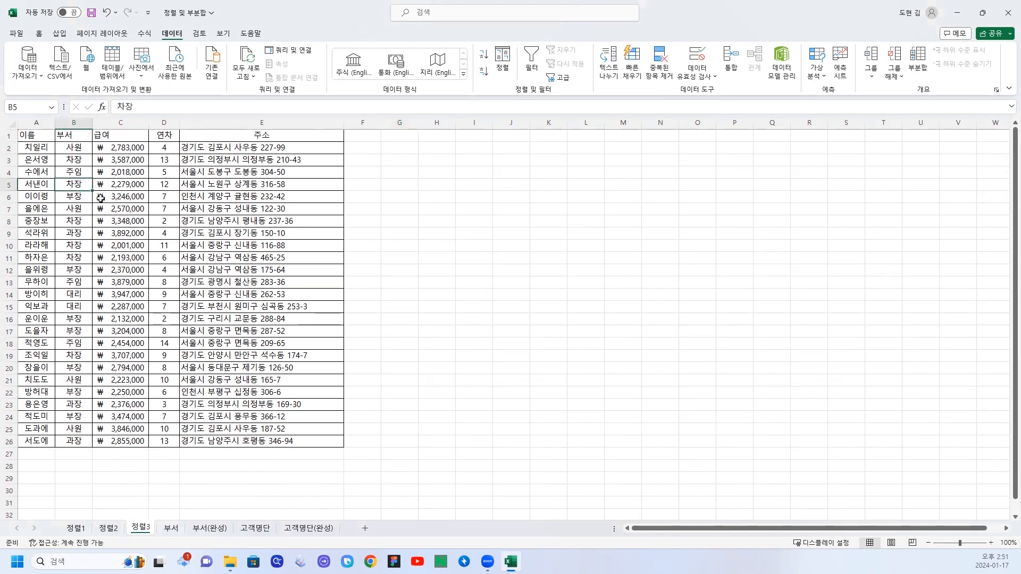
{"action": "left_click", "coordinate": [76, 137]}
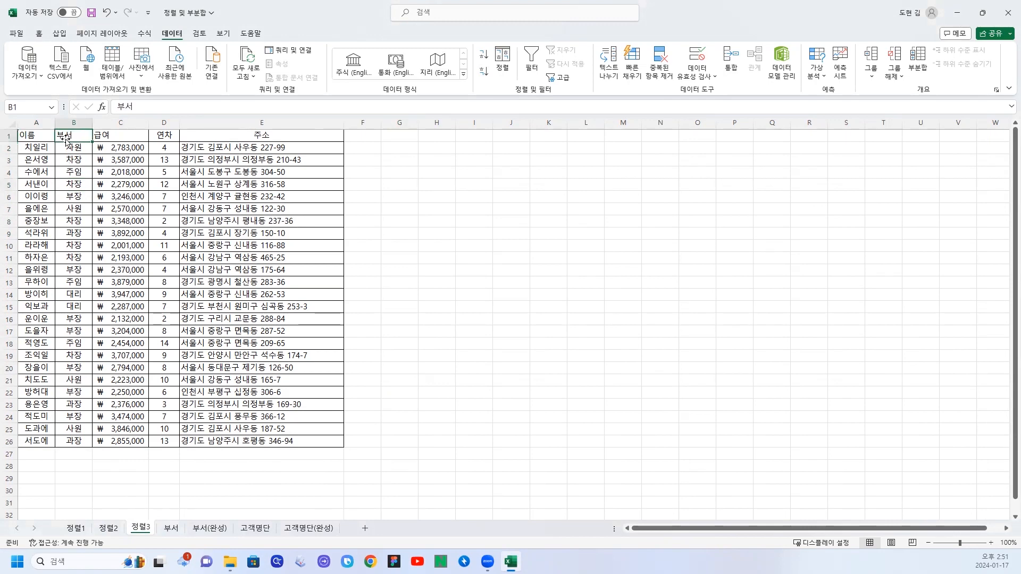
{"action": "left_click", "coordinate": [484, 74]}
{"action": "left_click_drag", "start_coordinate": [75, 150], "coordinate": [73, 247]}
{"action": "left_click", "coordinate": [73, 259]}
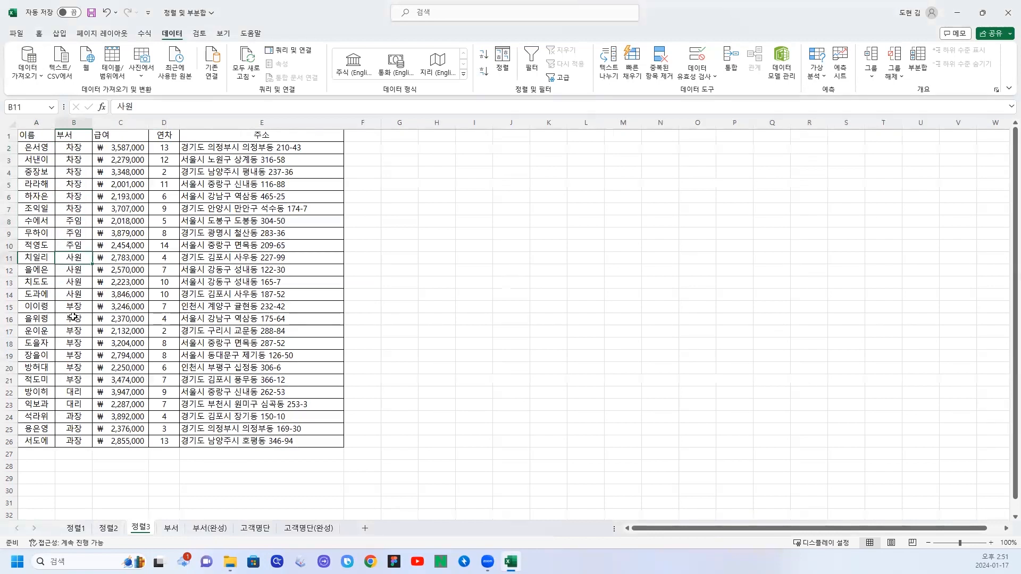
{"action": "left_click", "coordinate": [73, 318]}
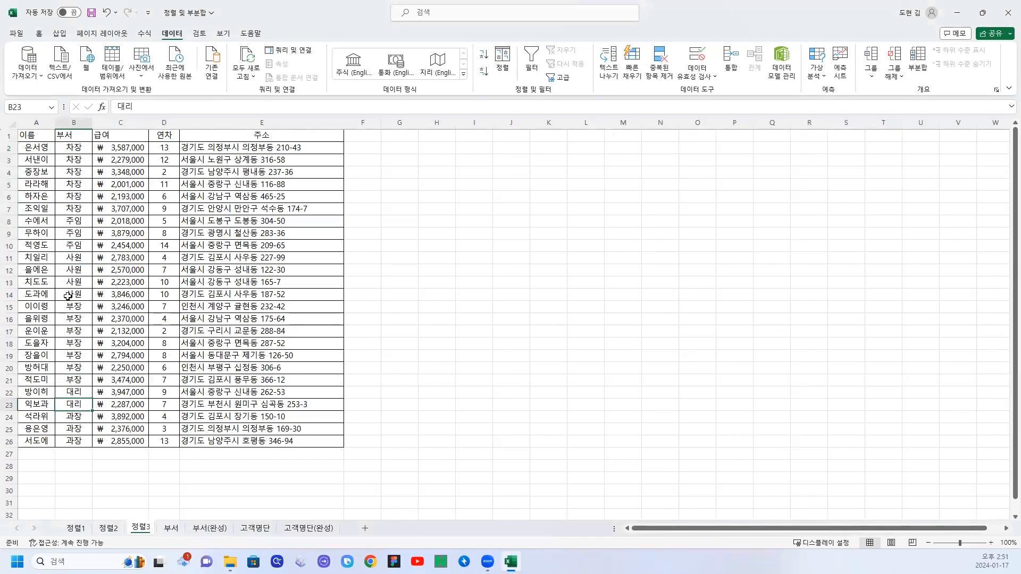
List the desired rank order 부장, 차장, 과장, 대리, 주임, 사원 down cells H1 to H6.
{"action": "left_click", "coordinate": [439, 141]}
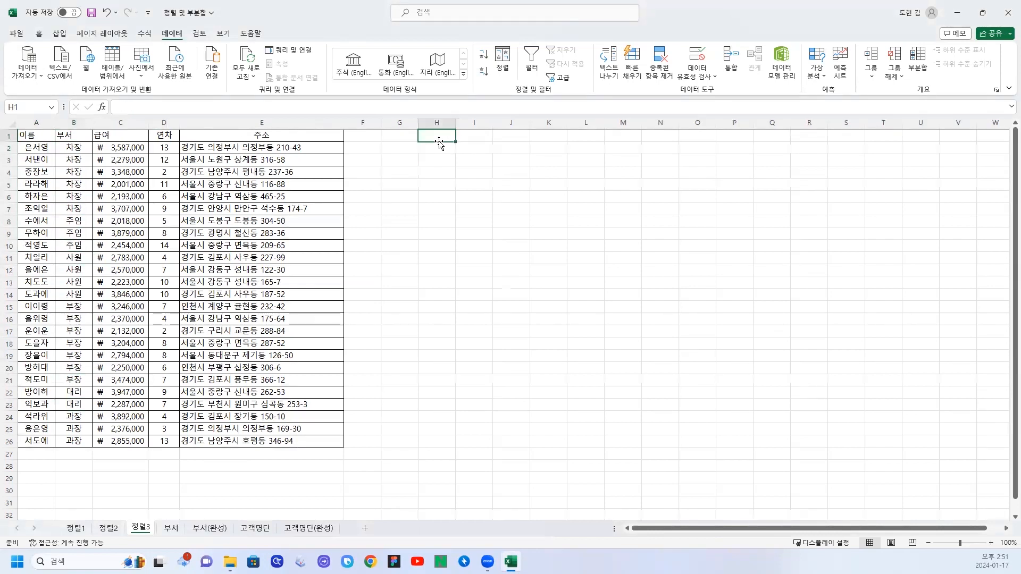
{"action": "type", "text": "q"}
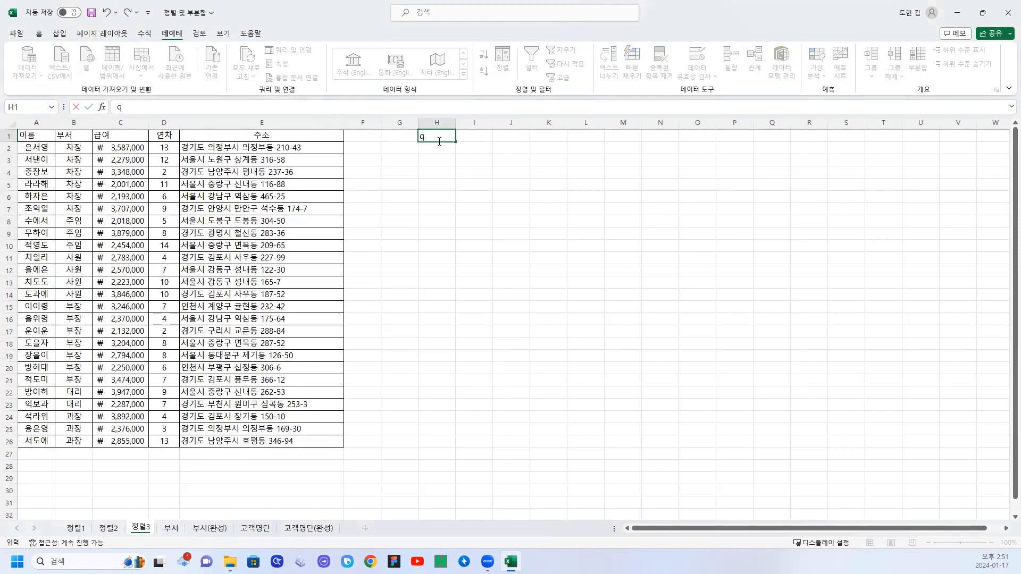
{"action": "type", "text": "n부장"}
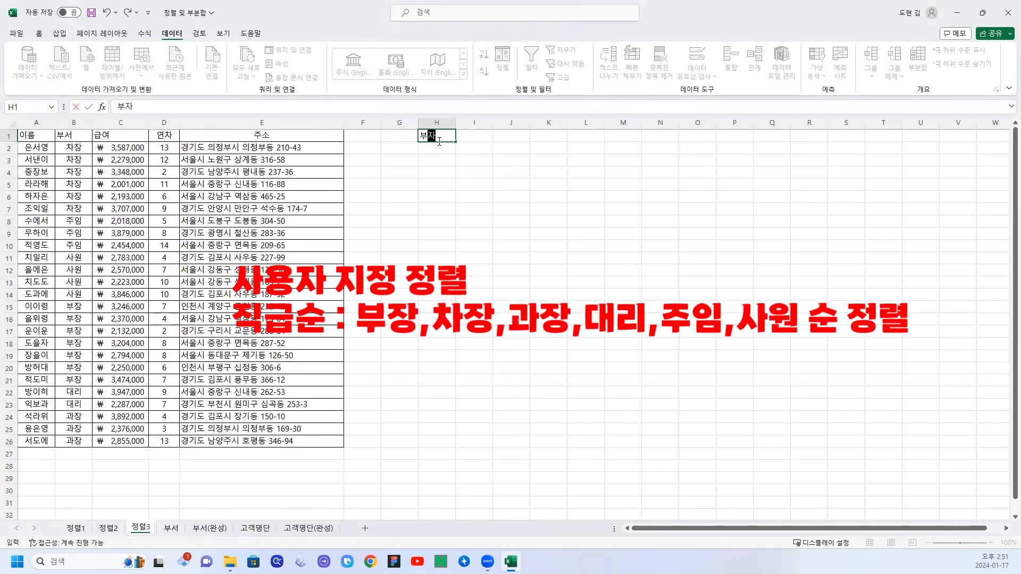
{"action": "key", "text": "Return"}
{"action": "type", "text": "차장"}
{"action": "key", "text": "Return"}
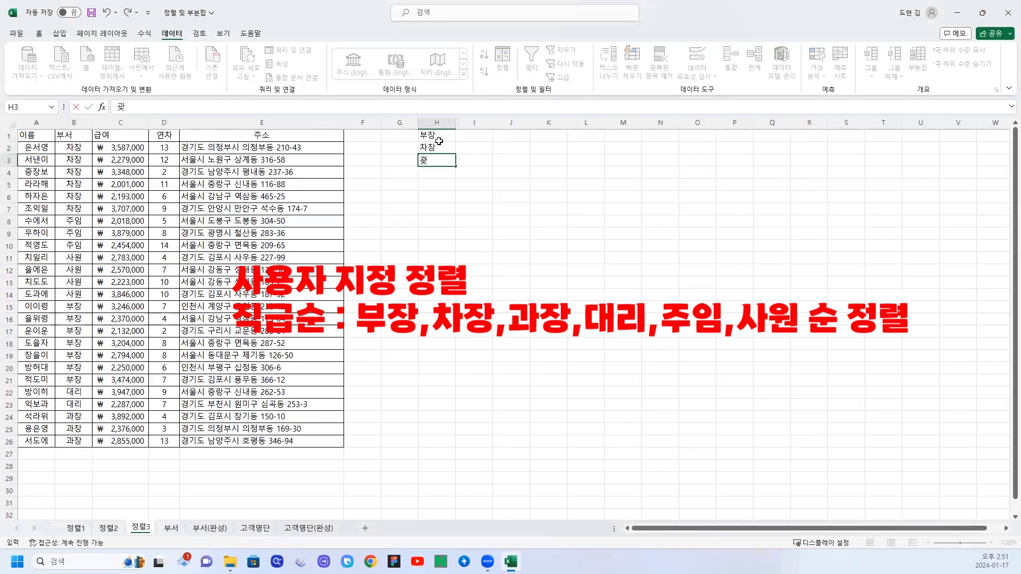
{"action": "type", "text": "과장"}
{"action": "key", "text": "Return"}
{"action": "type", "text": "대리"}
{"action": "key", "text": "Return"}
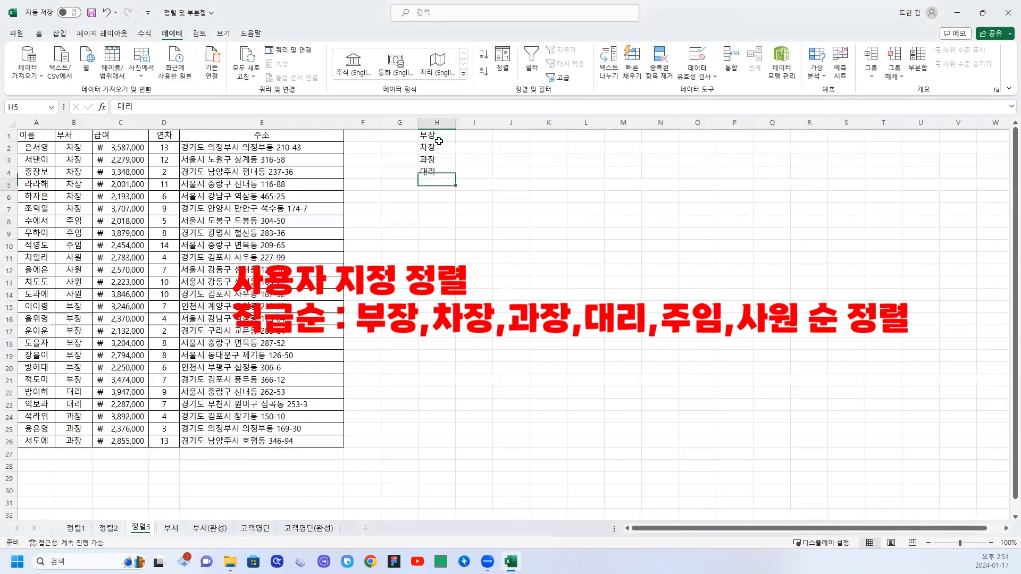
{"action": "type", "text": "주임"}
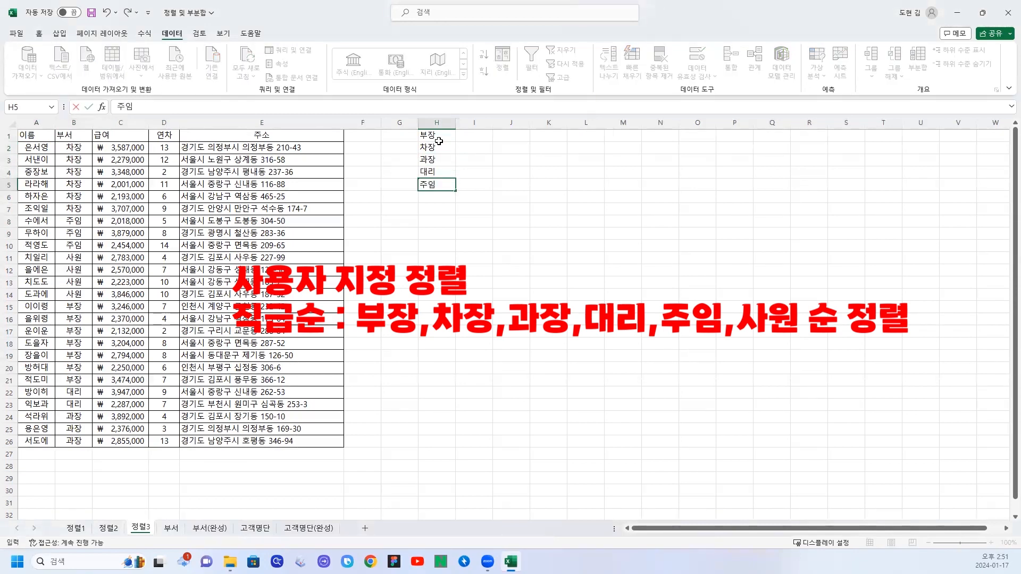
{"action": "key", "text": "Return"}
{"action": "type", "text": "사원"}
{"action": "key", "text": "Return"}
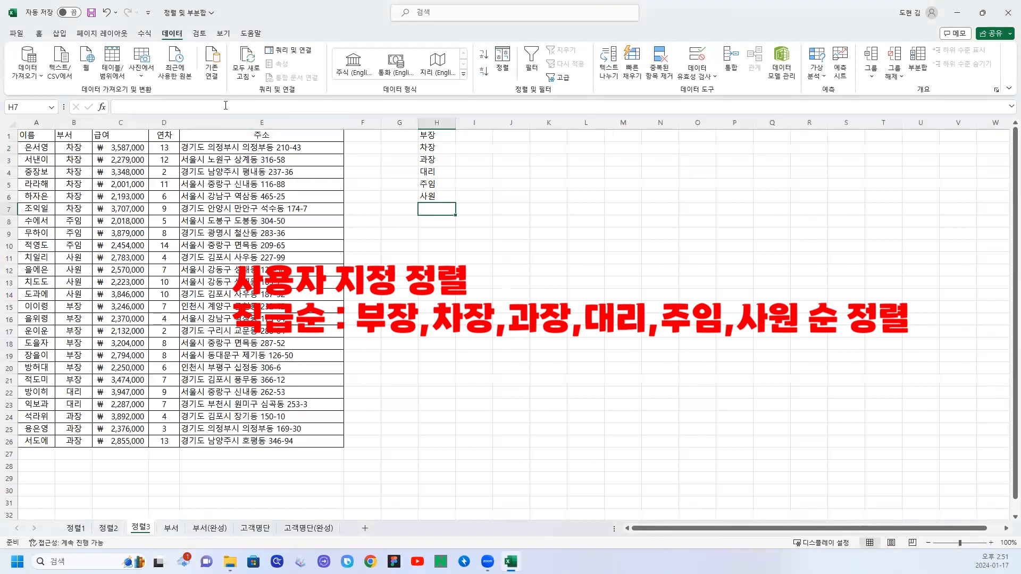
Try sorting the employee table by 부서 in ascending order and check where the 부장 and 과장 rows fall.
{"action": "left_click", "coordinate": [73, 135]}
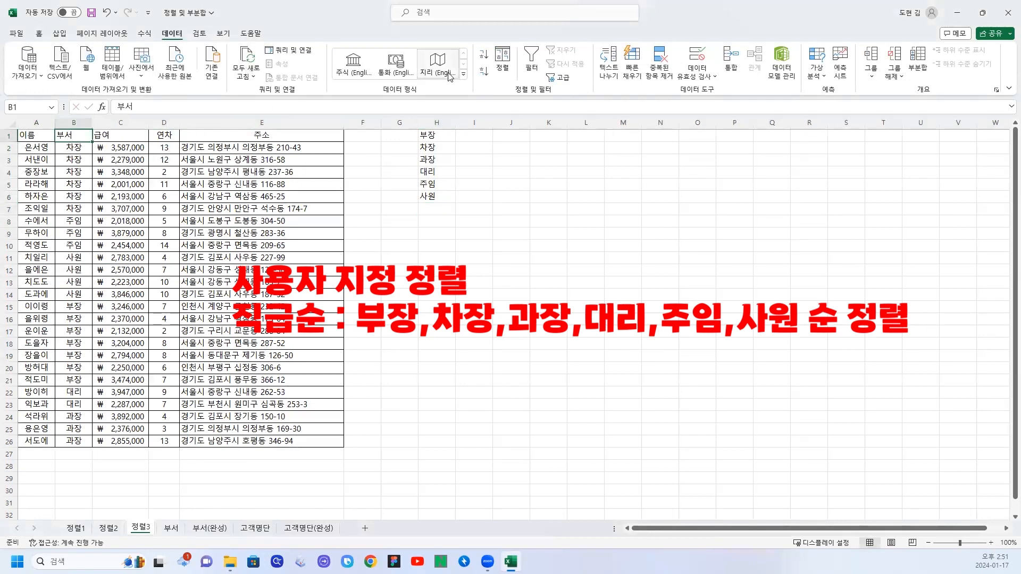
{"action": "left_click", "coordinate": [483, 55]}
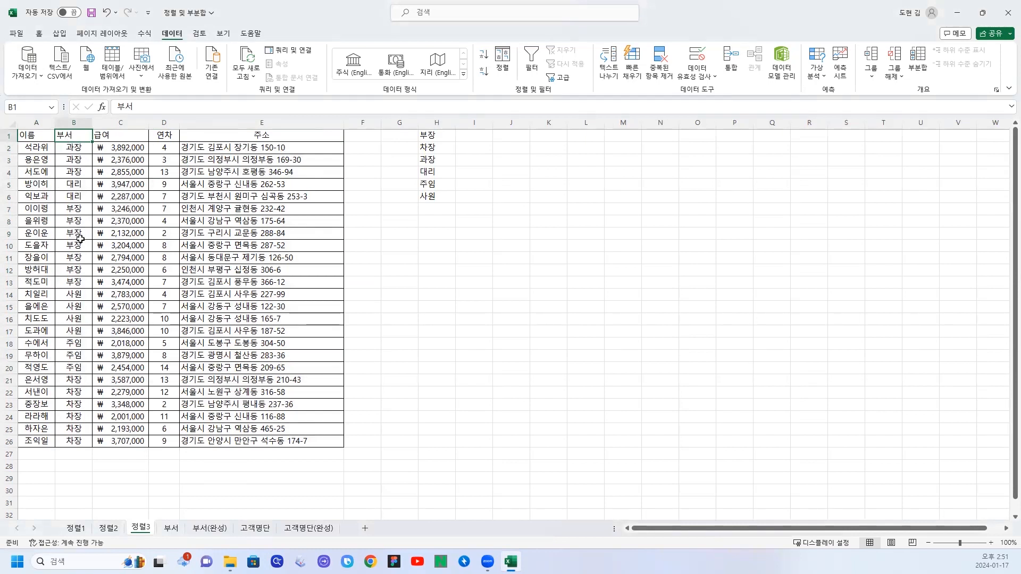
{"action": "left_click_drag", "start_coordinate": [76, 215], "coordinate": [77, 269]}
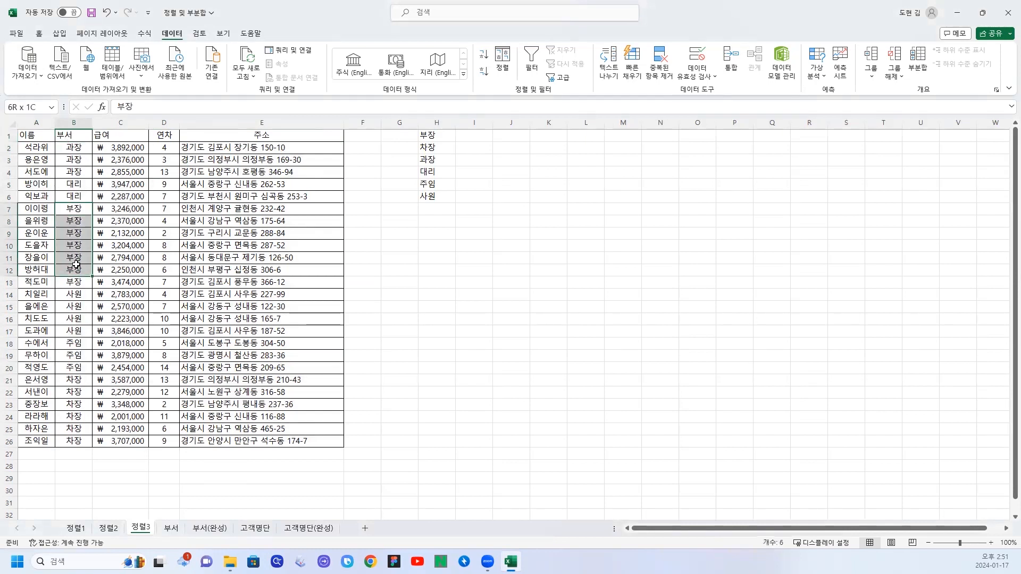
{"action": "left_click", "coordinate": [82, 156]}
Try sorting the employee table by 부서 in descending order and check the positions of the 과장, 대리 and 부장 rows.
{"action": "left_click", "coordinate": [72, 136]}
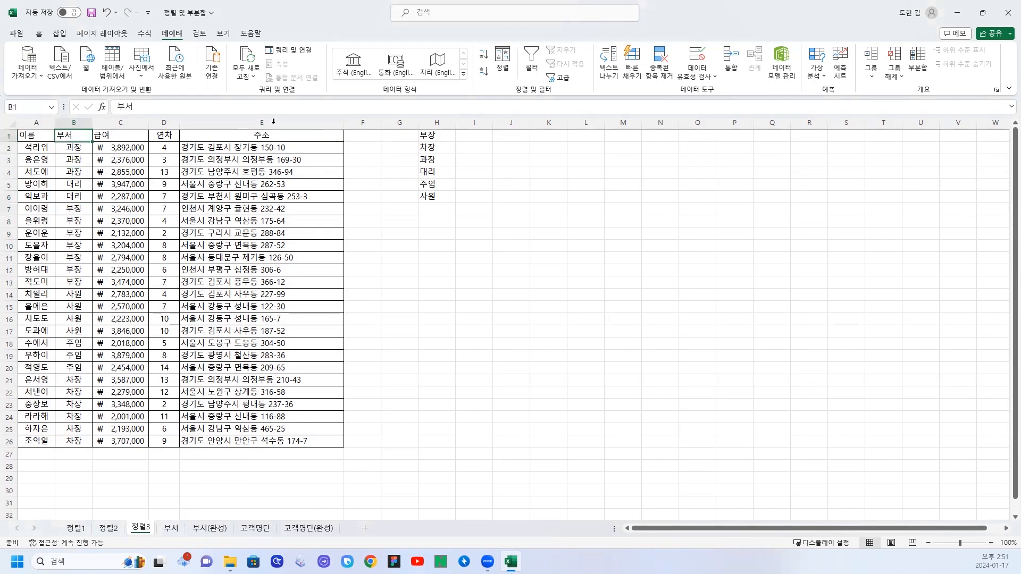
{"action": "left_click", "coordinate": [481, 74]}
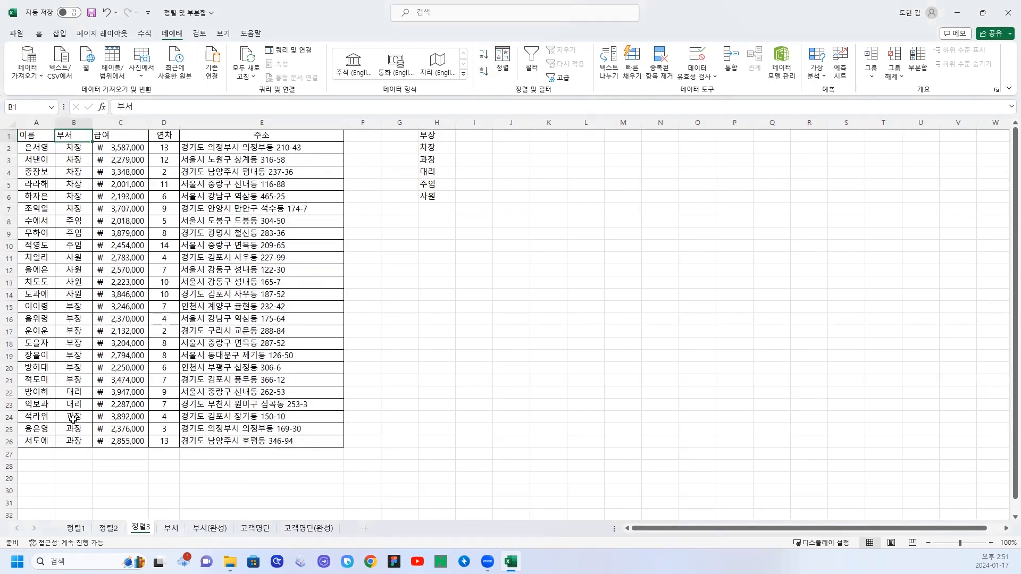
{"action": "left_click_drag", "start_coordinate": [73, 418], "coordinate": [74, 441]}
{"action": "left_click_drag", "start_coordinate": [77, 391], "coordinate": [78, 409]}
{"action": "left_click", "coordinate": [96, 307]}
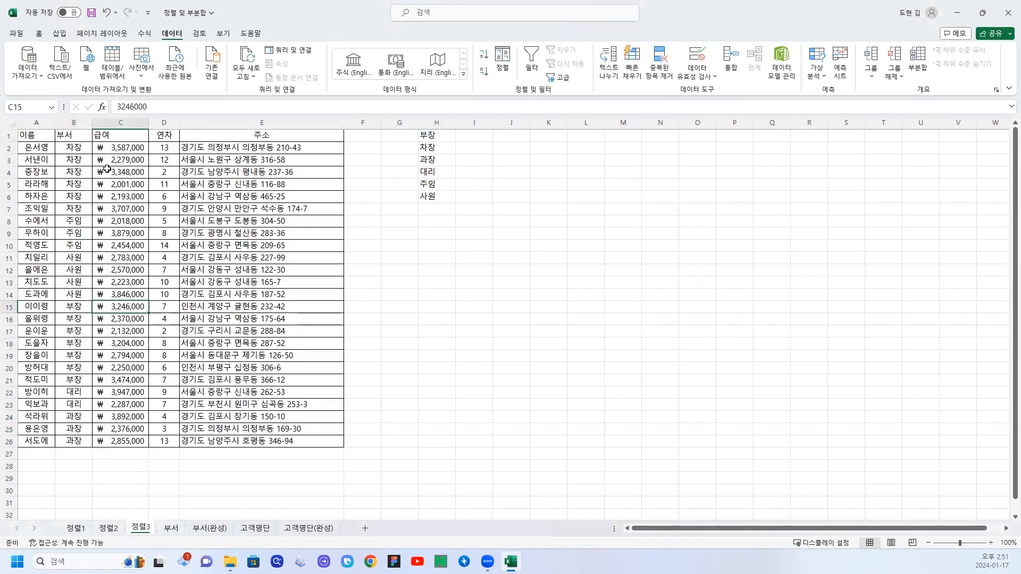
Start a custom sort of the employee table by 부서 and choose a custom list (사용자 지정 목록) as its order.
{"action": "left_click", "coordinate": [109, 136]}
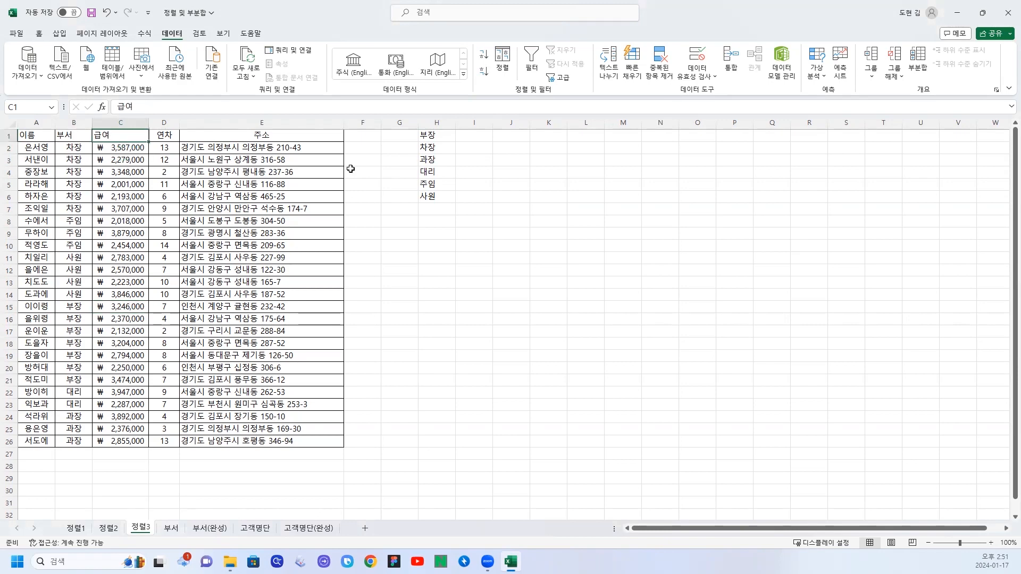
{"action": "left_click", "coordinate": [500, 60]}
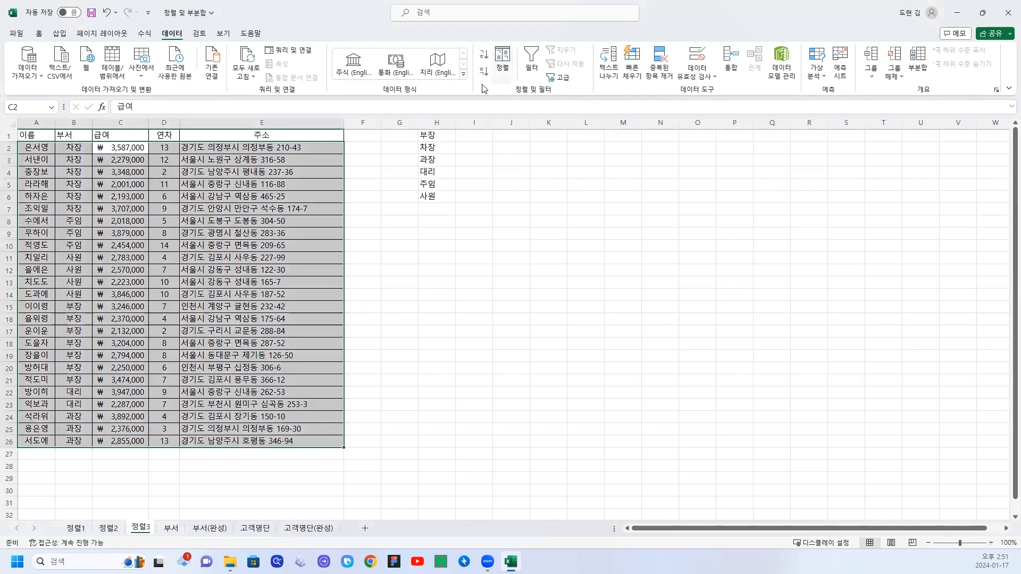
{"action": "left_click_drag", "start_coordinate": [335, 205], "coordinate": [200, 227]}
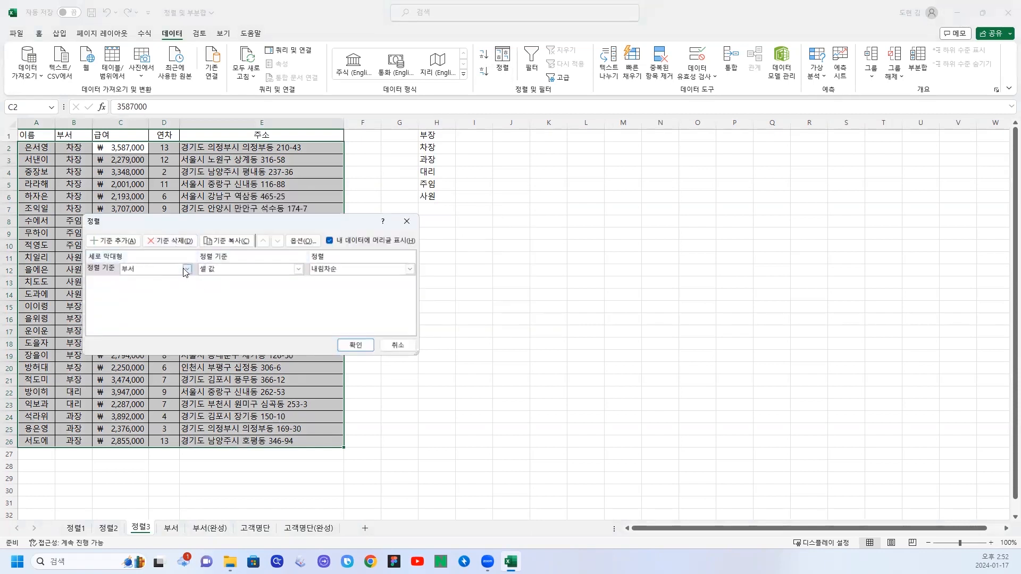
{"action": "left_click", "coordinate": [186, 270]}
{"action": "left_click", "coordinate": [144, 291]}
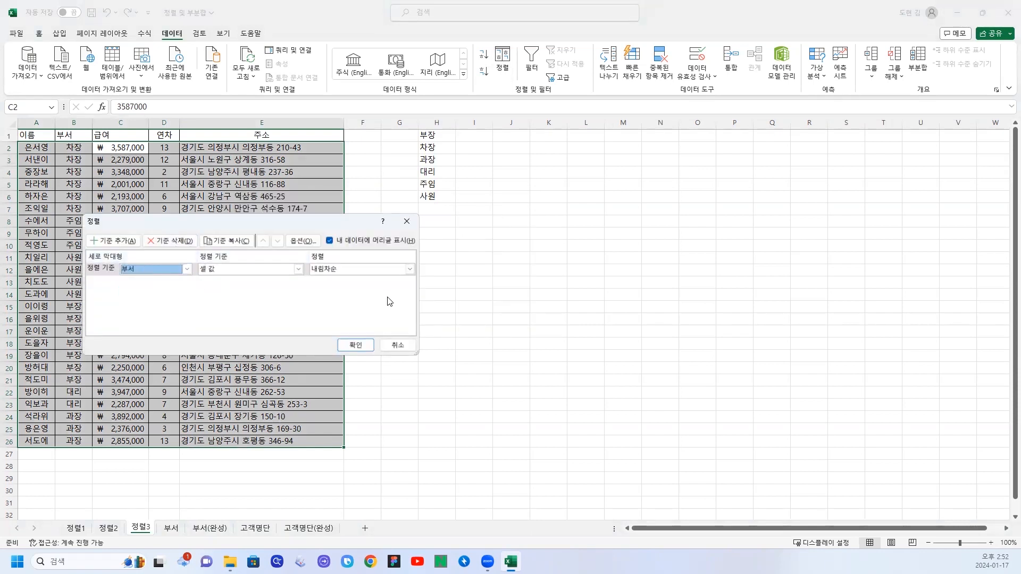
{"action": "left_click", "coordinate": [409, 270]}
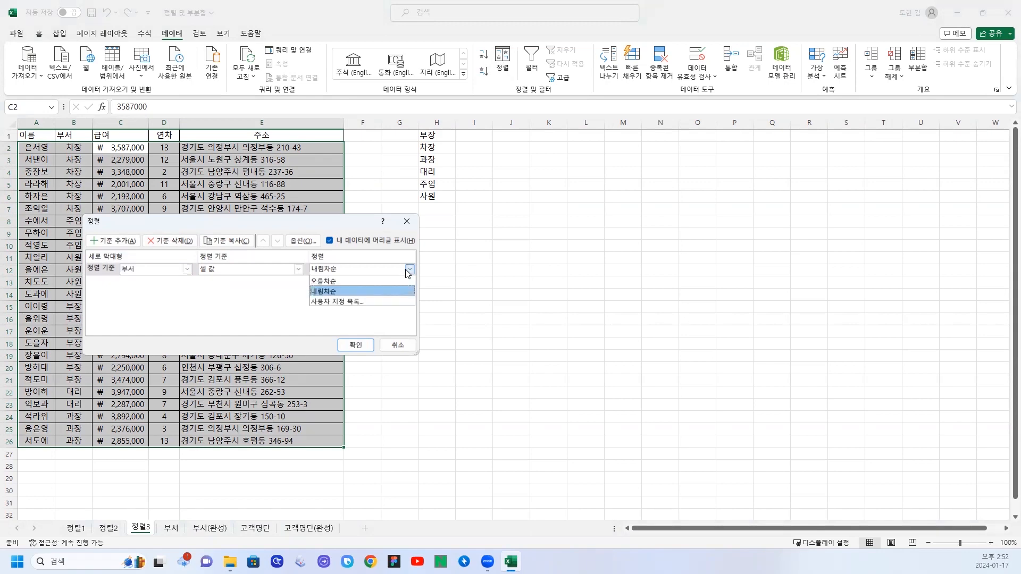
{"action": "left_click", "coordinate": [341, 303]}
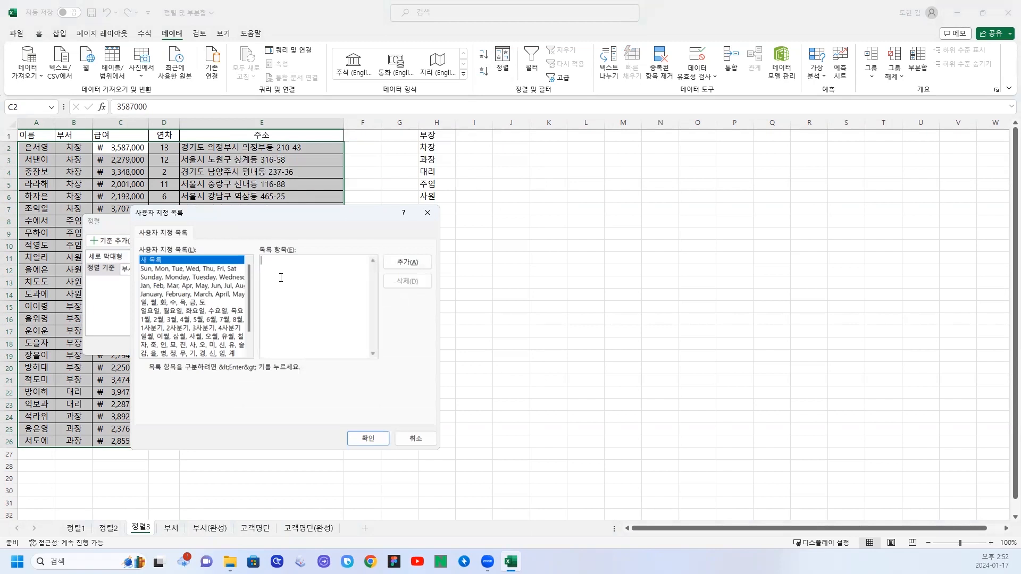
Add a new custom list with the entries 부장, 차장, 과장, 대리, 주임, 사원.
{"action": "type", "text": "부장,차고자자자"}
{"action": "key", "text": "BackSpace"}
{"action": "key", "text": "BackSpace"}
{"action": "type", "text": "과장,대리,주임,사우"}
{"action": "left_click", "coordinate": [406, 262]}
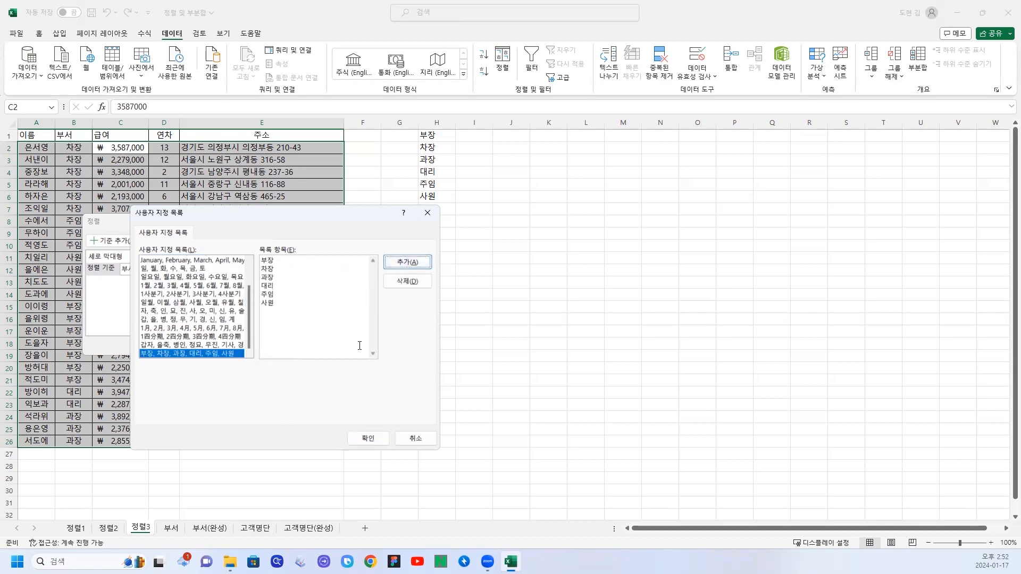
Apply the 부서 sort using the new rank list and check the order of the ranks in the column.
{"action": "left_click", "coordinate": [367, 438]}
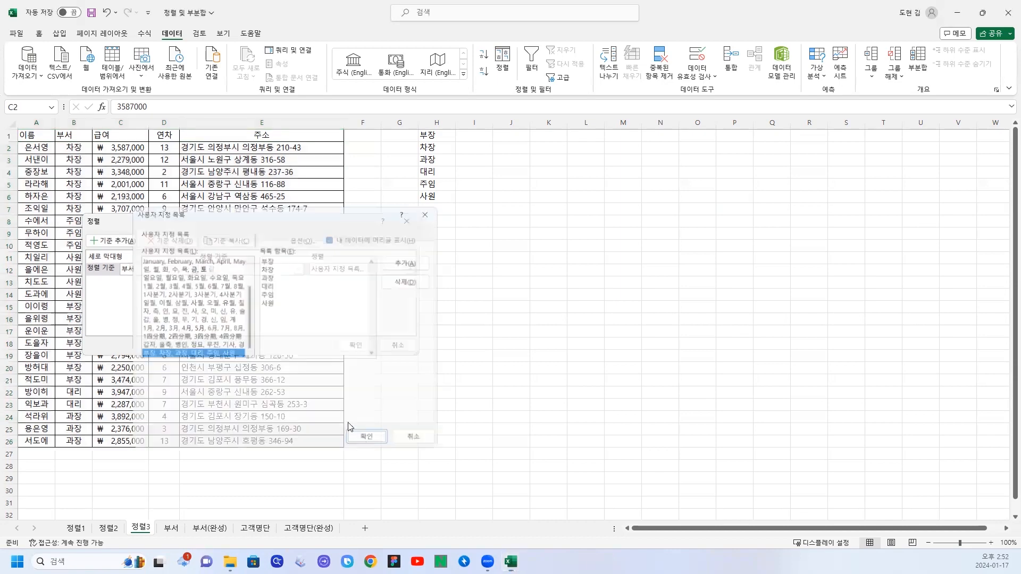
{"action": "left_click", "coordinate": [354, 345]}
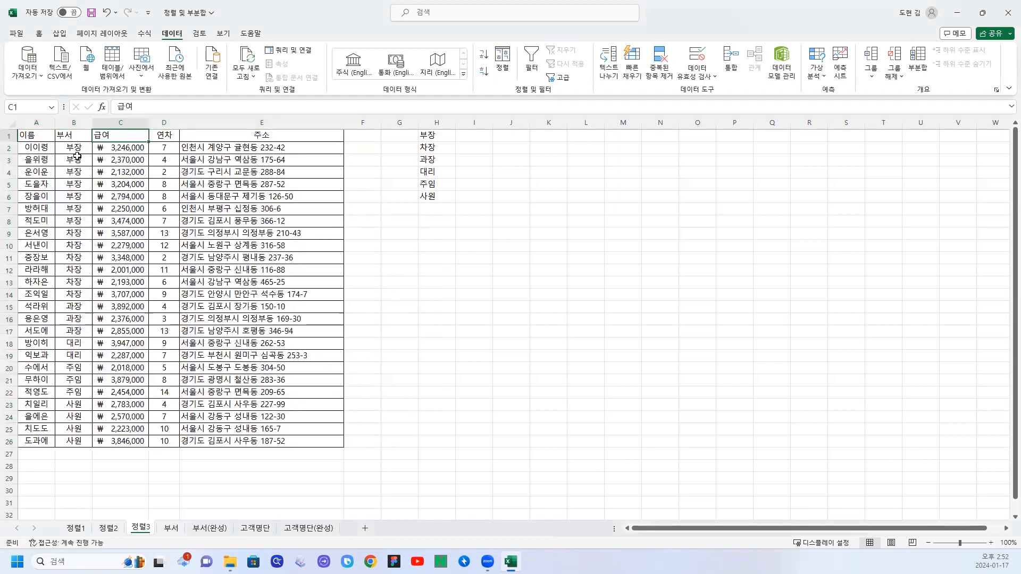
{"action": "left_click_drag", "start_coordinate": [74, 149], "coordinate": [73, 270]}
{"action": "left_click_drag", "start_coordinate": [69, 306], "coordinate": [74, 345]}
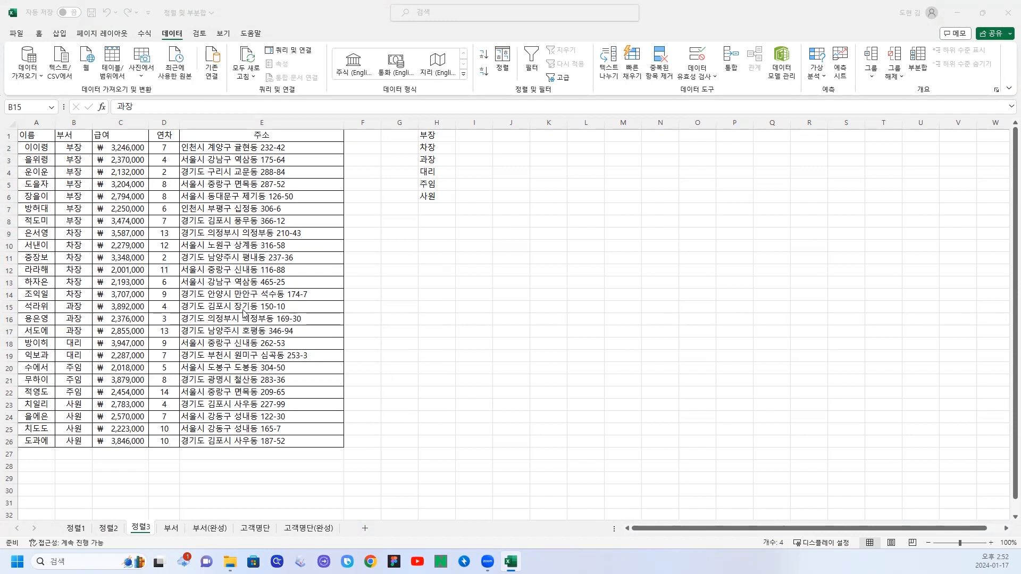
Switch to the 부서 sheet and review its employee table from the header row down to row 30.
{"action": "left_click", "coordinate": [168, 532]}
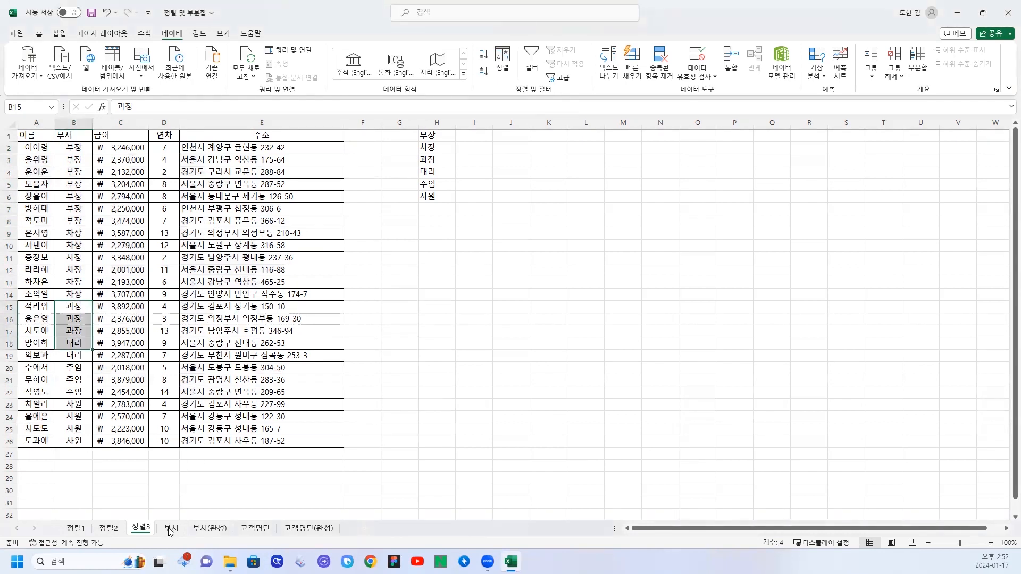
{"action": "left_click", "coordinate": [171, 527]}
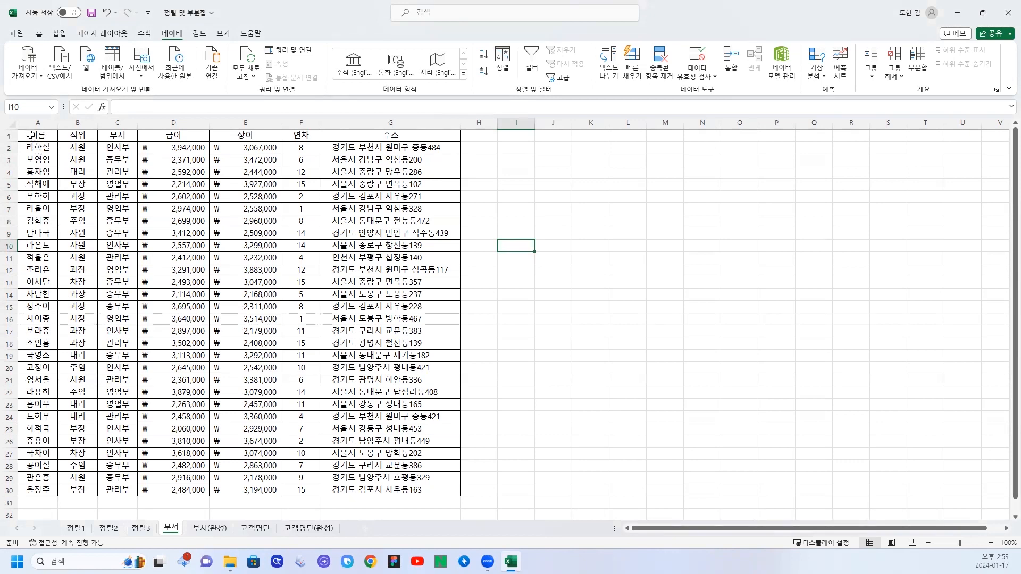
{"action": "left_click_drag", "start_coordinate": [30, 135], "coordinate": [415, 490]}
{"action": "left_click", "coordinate": [147, 294]}
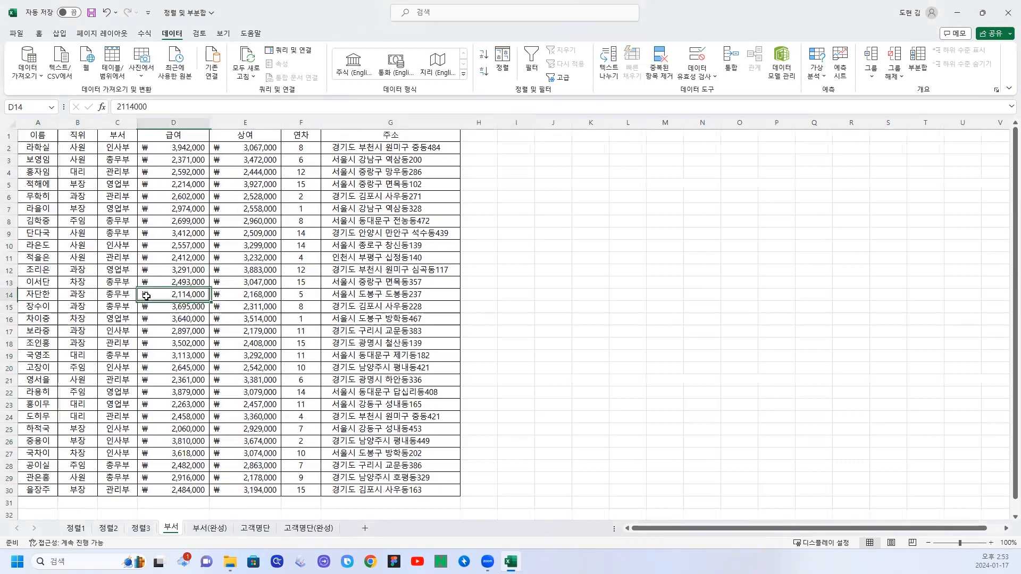
Examine the department average rows in the finished 부서(완성) sheet, from 관리부 평균 down to 총무부 평균.
{"action": "left_click_drag", "start_coordinate": [38, 134], "coordinate": [367, 490]}
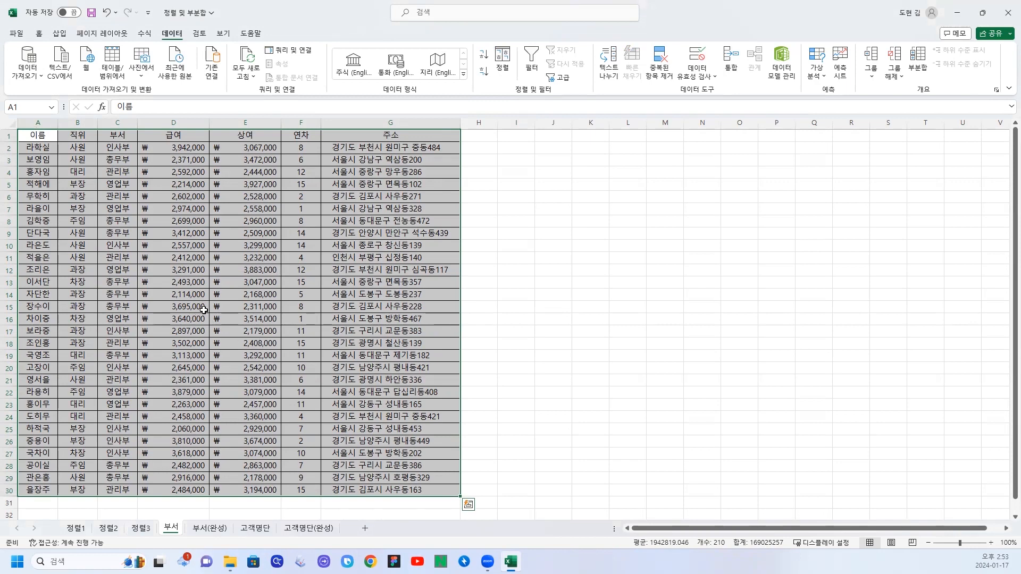
{"action": "left_click", "coordinate": [208, 529]}
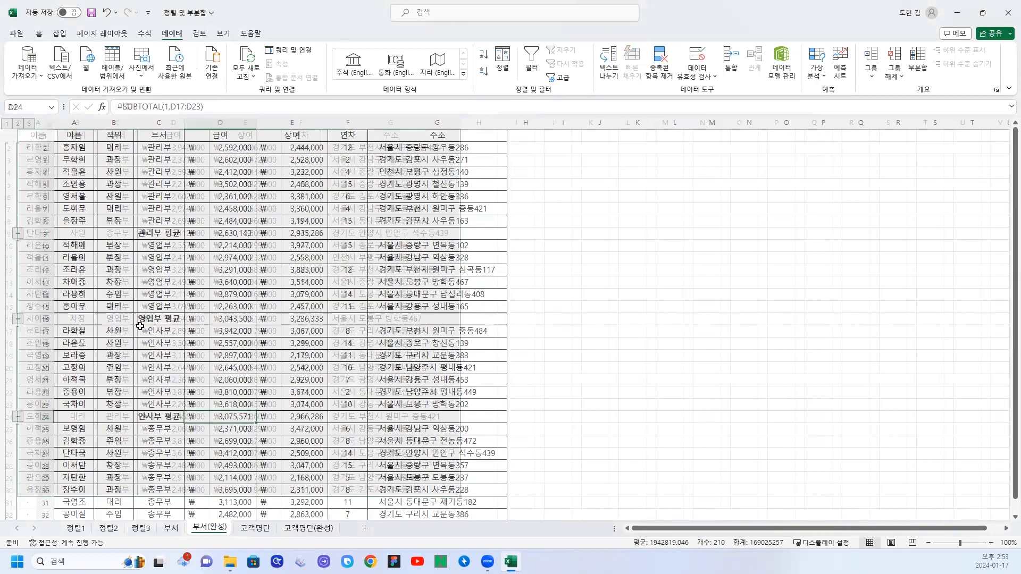
{"action": "left_click", "coordinate": [147, 233]}
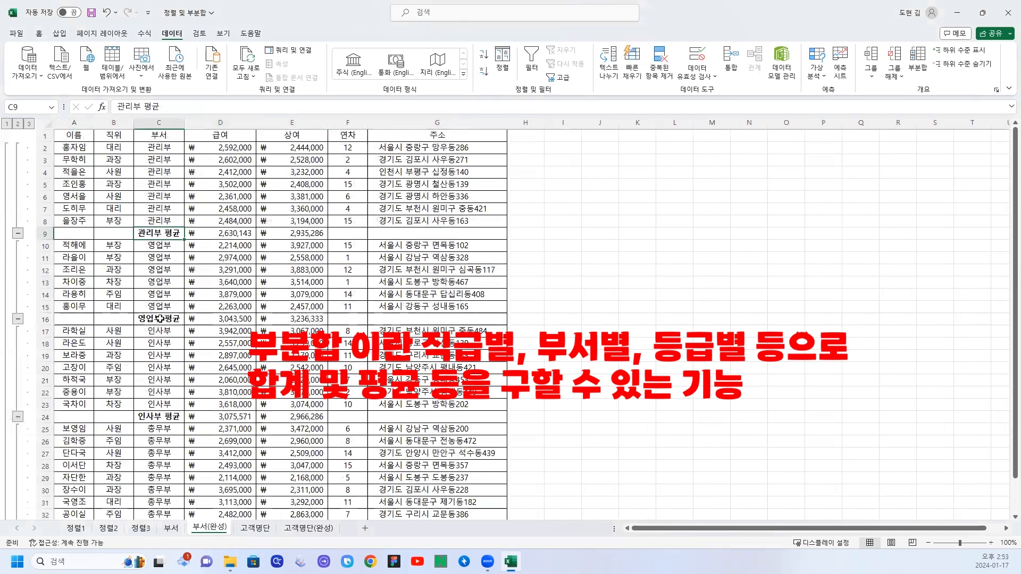
{"action": "left_click", "coordinate": [160, 319]}
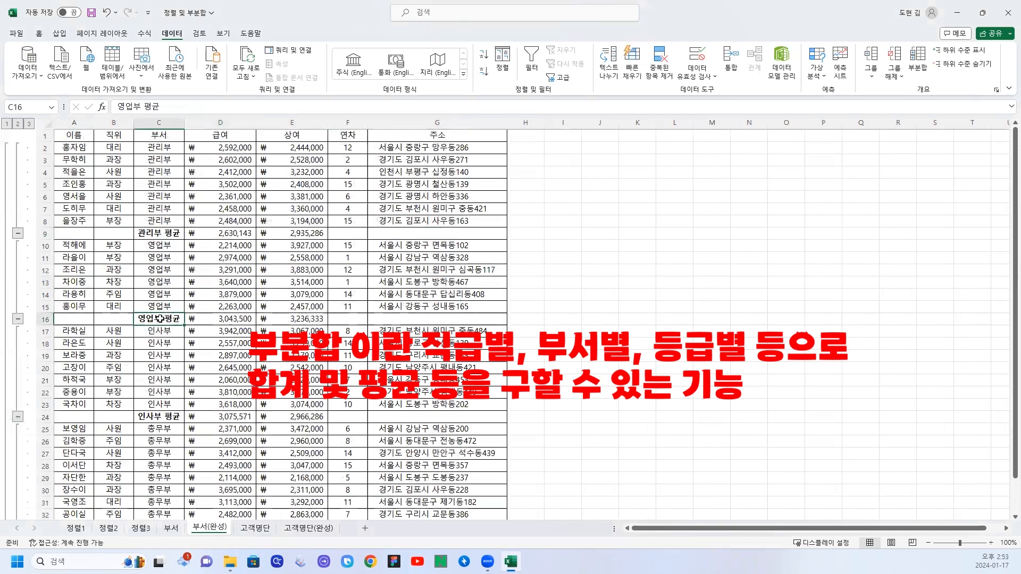
{"action": "left_click", "coordinate": [161, 418]}
{"action": "scroll", "coordinate": [163, 418], "scroll_direction": "down", "scroll_amount": 2}
{"action": "left_click", "coordinate": [168, 466]}
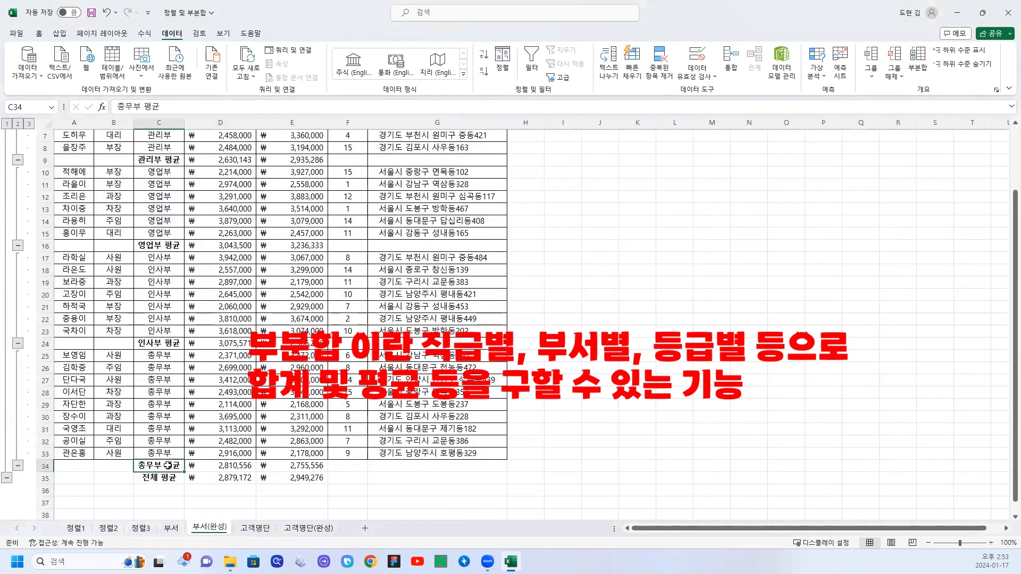
{"action": "scroll", "coordinate": [157, 461], "scroll_direction": "up", "scroll_amount": 2}
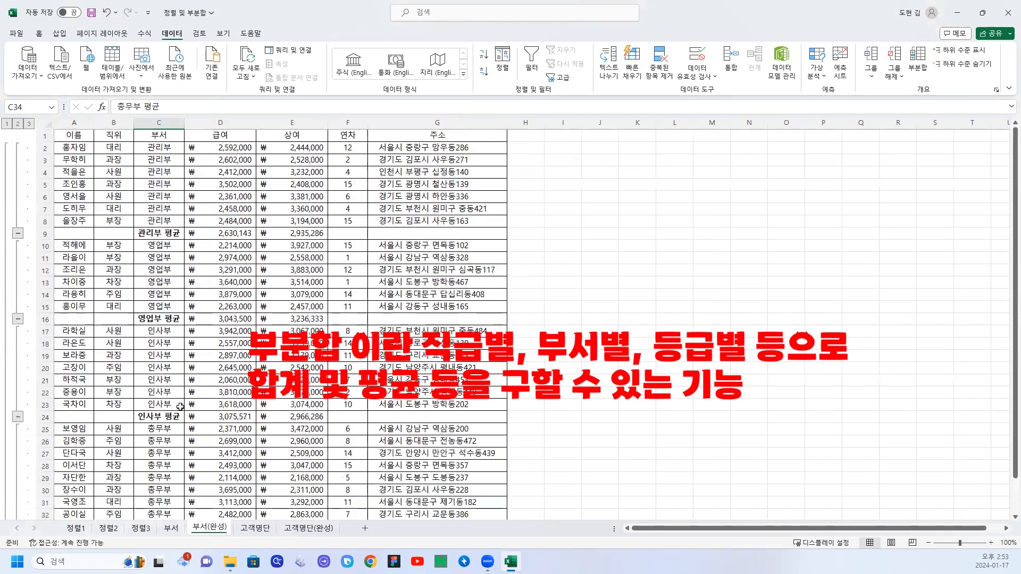
Check how the employee rows are grouped by department in the finished sheet's 부서 column, down to the 총무부 rows.
{"action": "left_click_drag", "start_coordinate": [161, 148], "coordinate": [160, 368]}
{"action": "scroll", "coordinate": [162, 309], "scroll_direction": "down", "scroll_amount": 2}
{"action": "scroll", "coordinate": [160, 318], "scroll_direction": "down", "scroll_amount": 2}
{"action": "left_click_drag", "start_coordinate": [160, 318], "coordinate": [159, 417]}
{"action": "scroll", "coordinate": [150, 381], "scroll_direction": "up", "scroll_amount": 2}
{"action": "scroll", "coordinate": [150, 380], "scroll_direction": "up", "scroll_amount": 1}
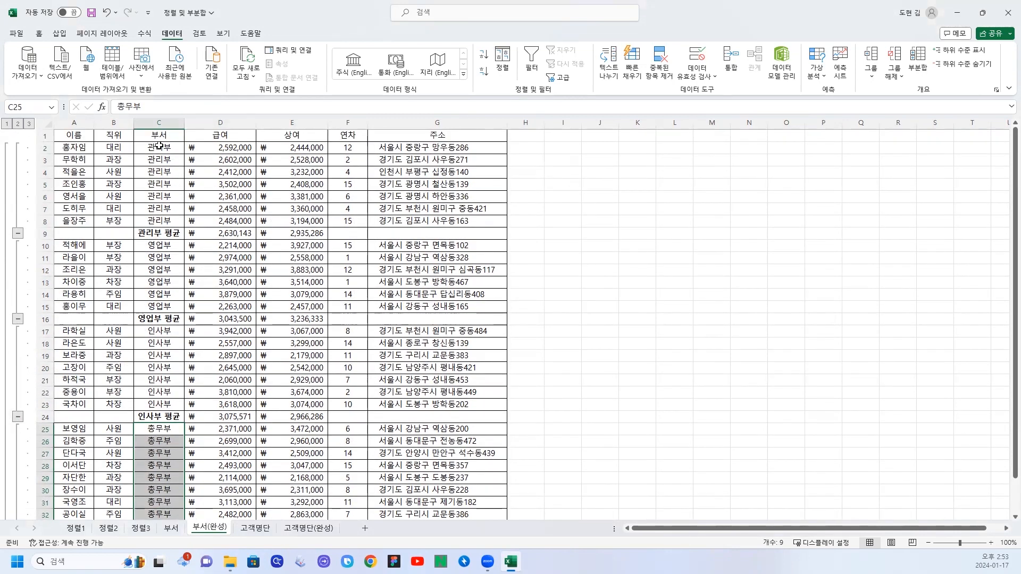
Sort the 부서 sheet's employee table by 부서 in ascending order and check the department grouping.
{"action": "left_click", "coordinate": [171, 528]}
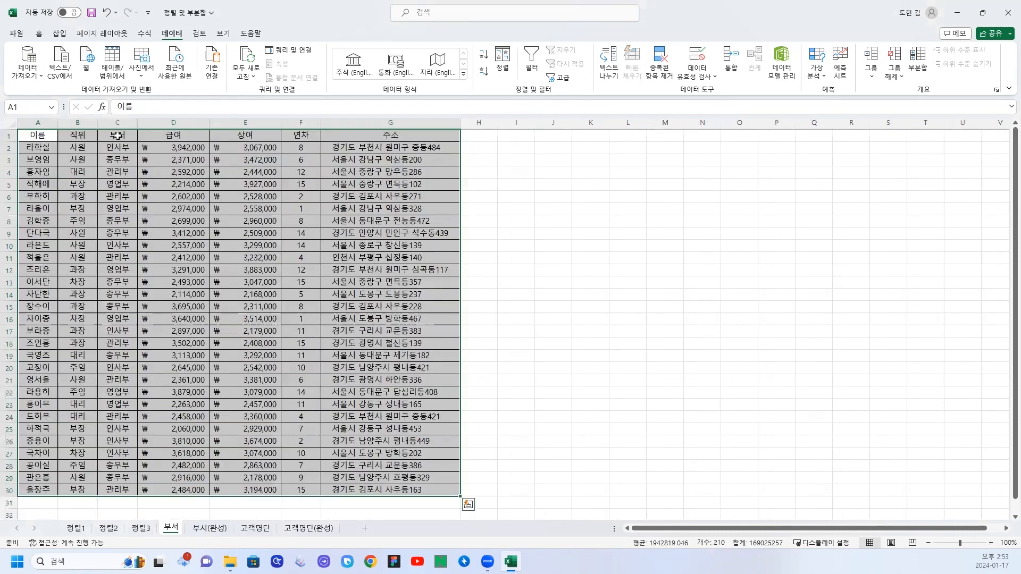
{"action": "left_click", "coordinate": [117, 136]}
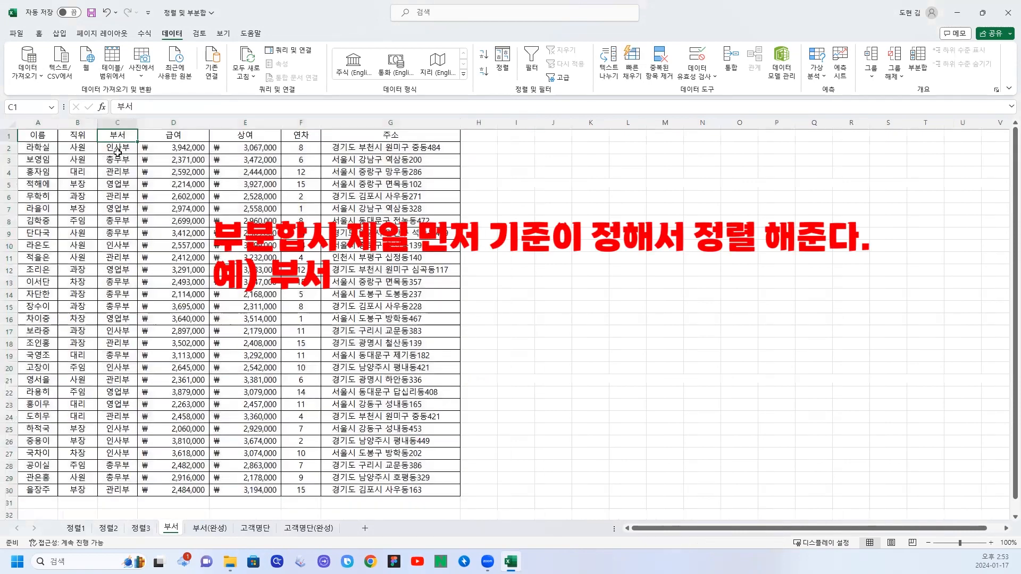
{"action": "left_click", "coordinate": [483, 55]}
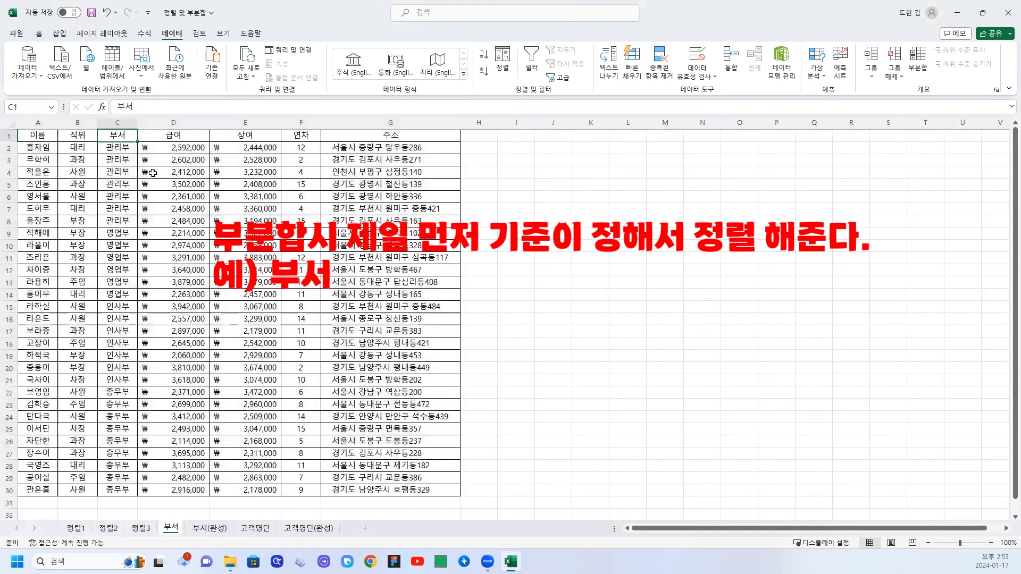
{"action": "left_click_drag", "start_coordinate": [122, 148], "coordinate": [117, 380]}
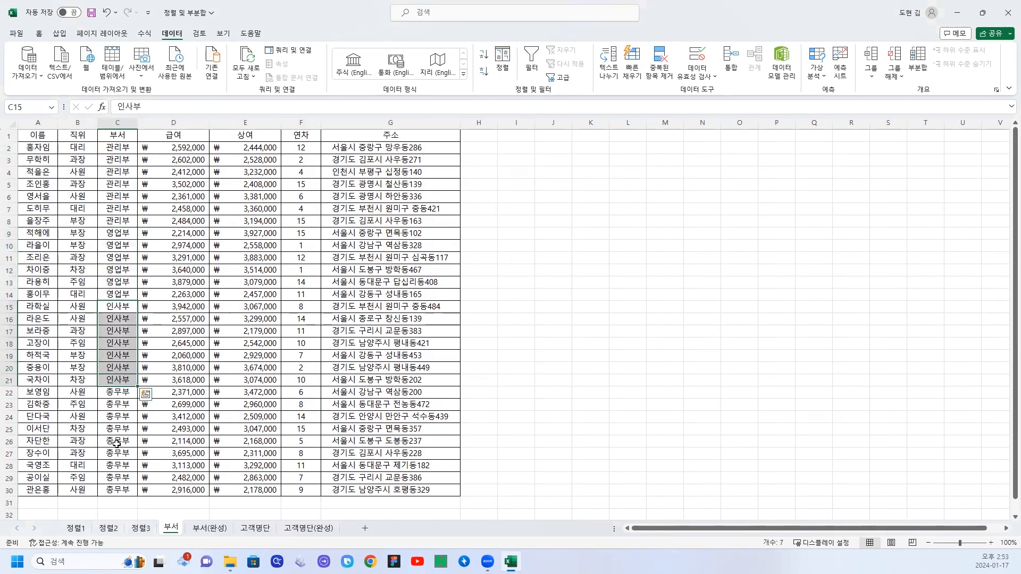
{"action": "left_click", "coordinate": [125, 281]}
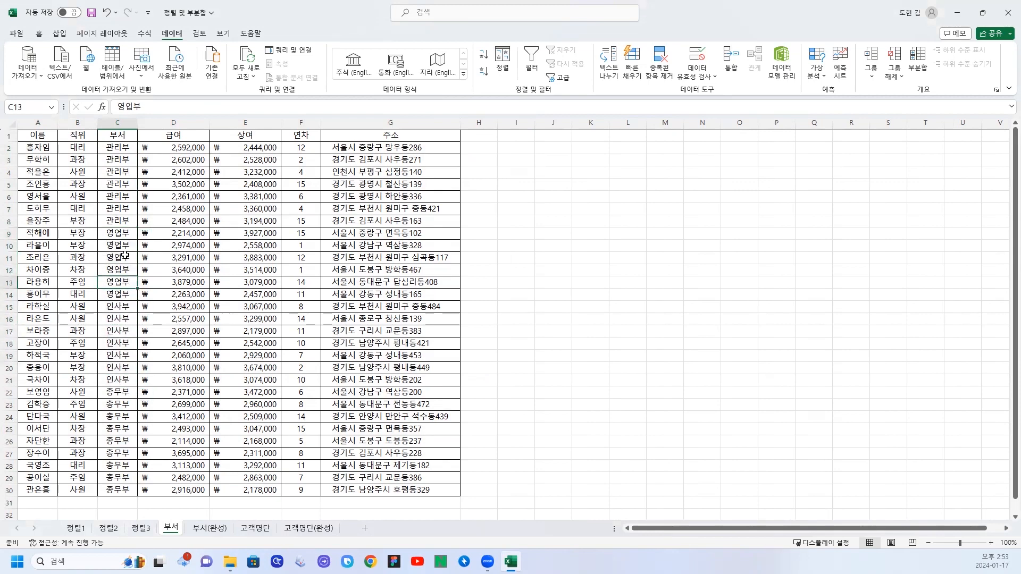
Start a subtotal (부분합) of the employee table, grouped by 부서 and using the 평균 function.
{"action": "left_click", "coordinate": [918, 61]}
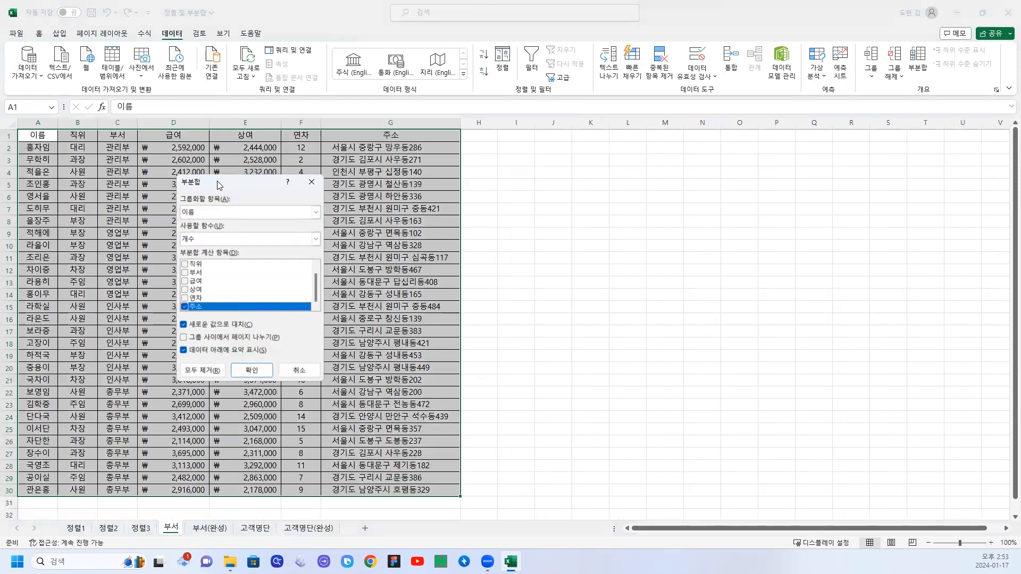
{"action": "left_click_drag", "start_coordinate": [243, 190], "coordinate": [213, 212]}
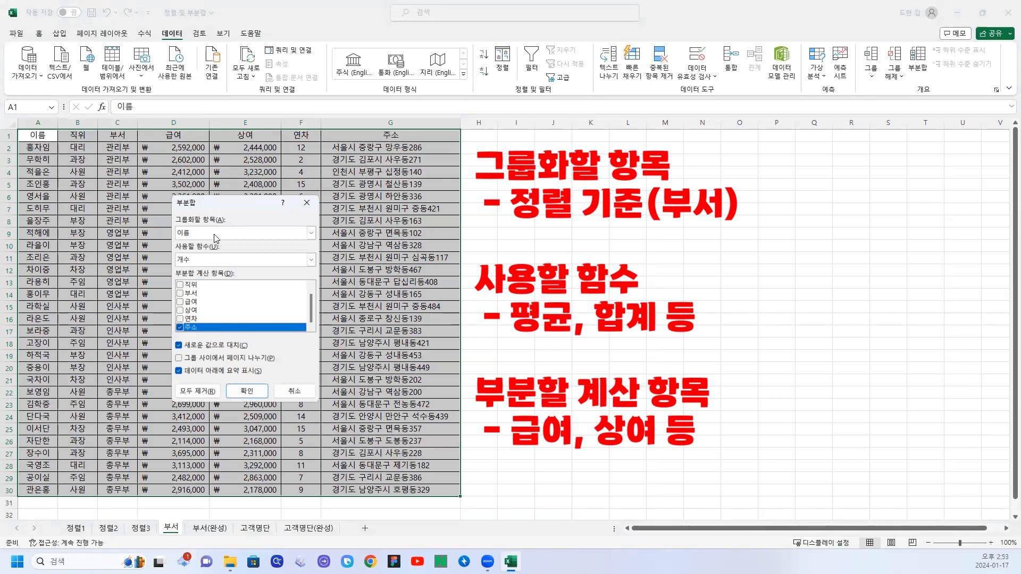
{"action": "left_click", "coordinate": [200, 231]}
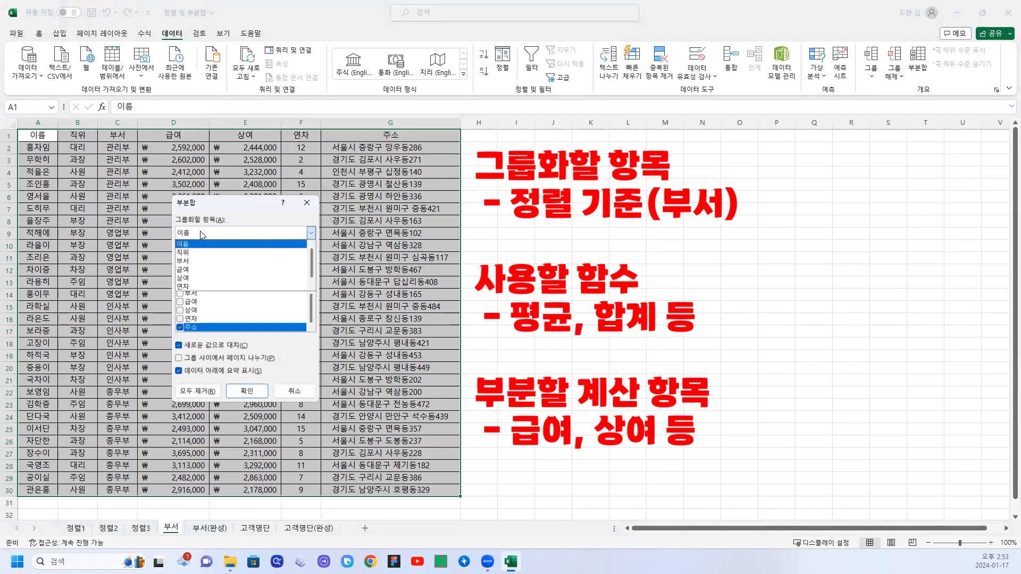
{"action": "left_click", "coordinate": [188, 261]}
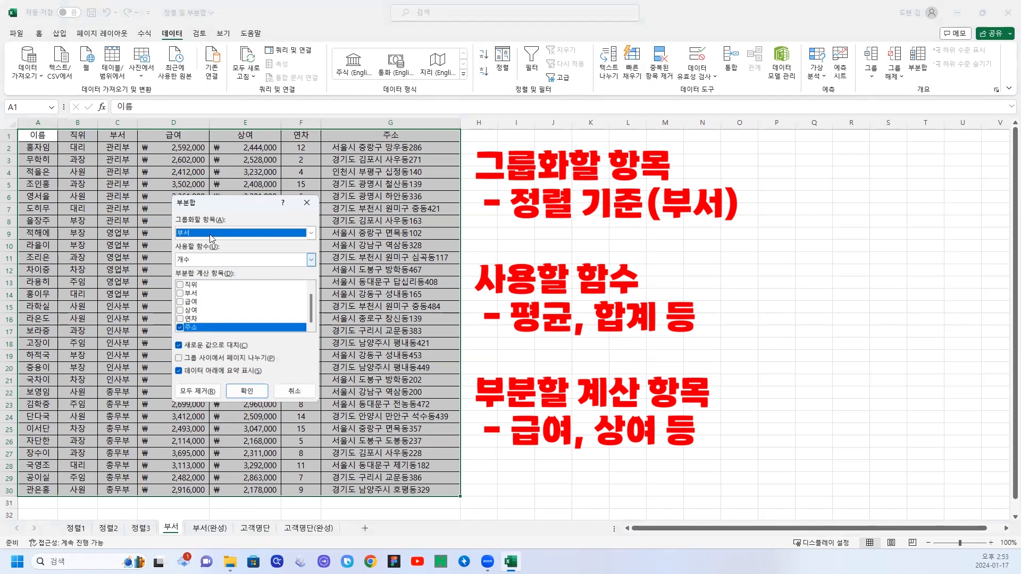
{"action": "left_click_drag", "start_coordinate": [248, 202], "coordinate": [296, 204]}
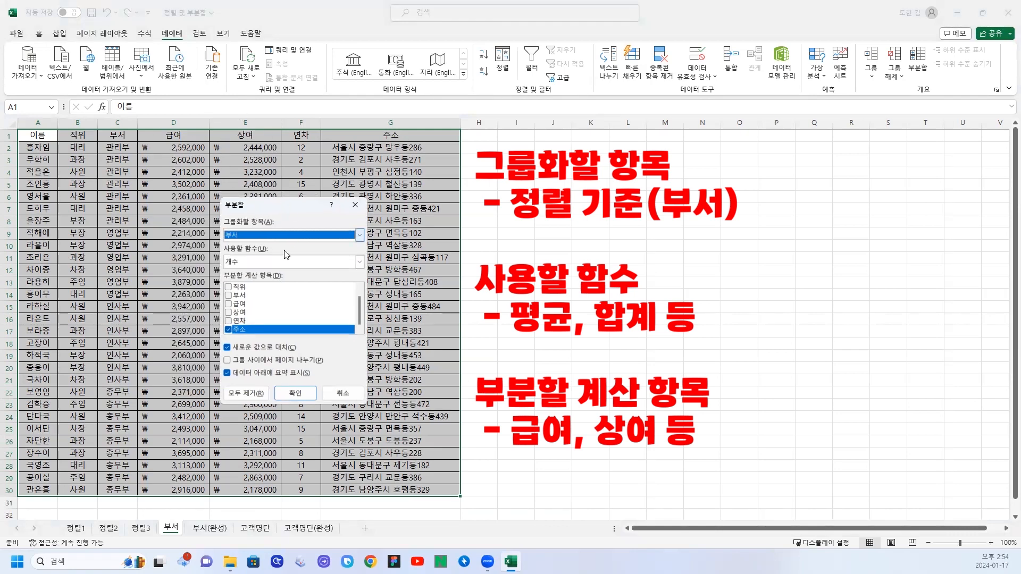
{"action": "left_click", "coordinate": [255, 263]}
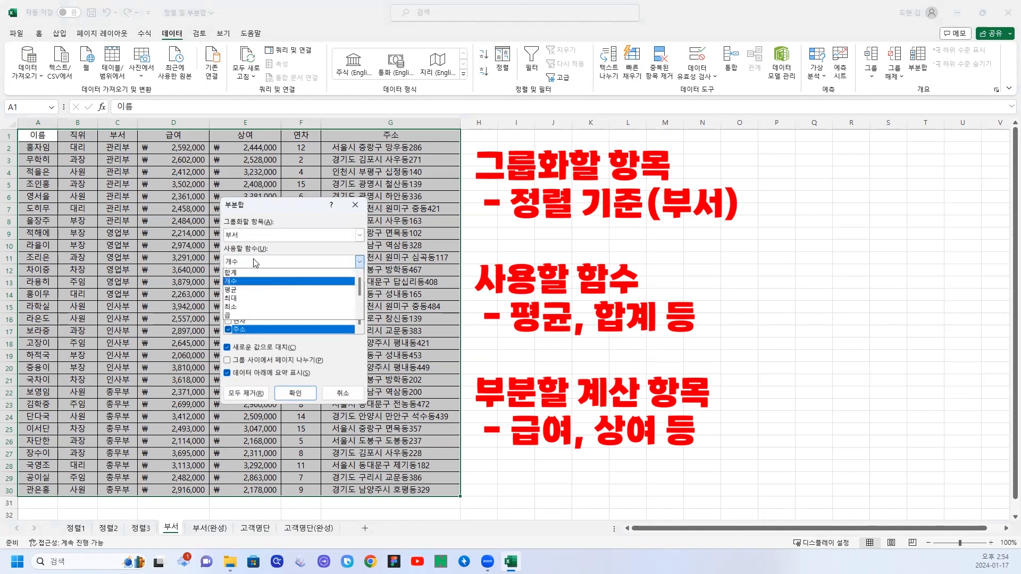
{"action": "left_click", "coordinate": [239, 291]}
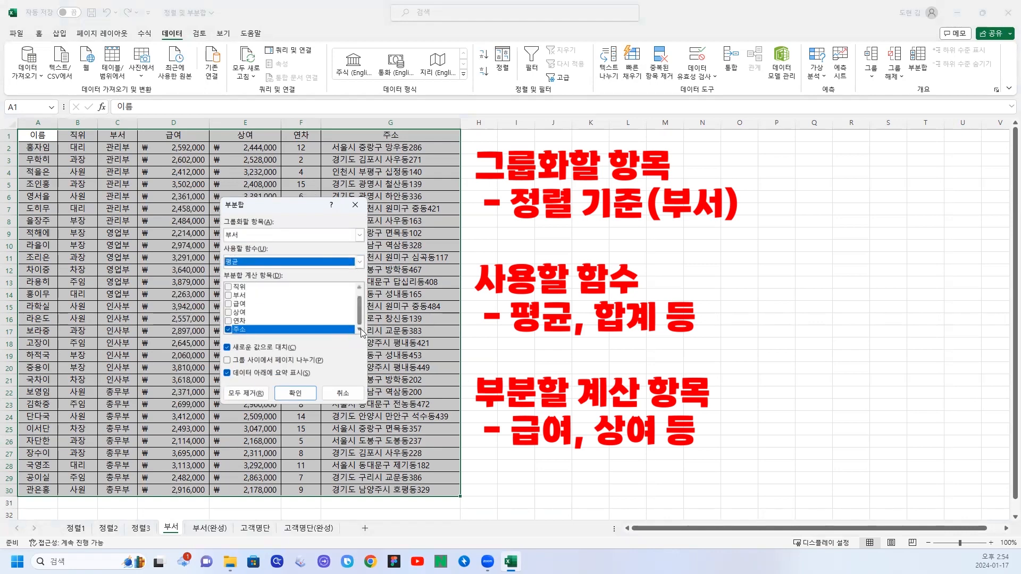
Replace 주소 with 급여 and 상여 as the subtotal items and apply the subtotal.
{"action": "left_click", "coordinate": [228, 330]}
{"action": "left_click", "coordinate": [229, 305]}
{"action": "left_click", "coordinate": [228, 313]}
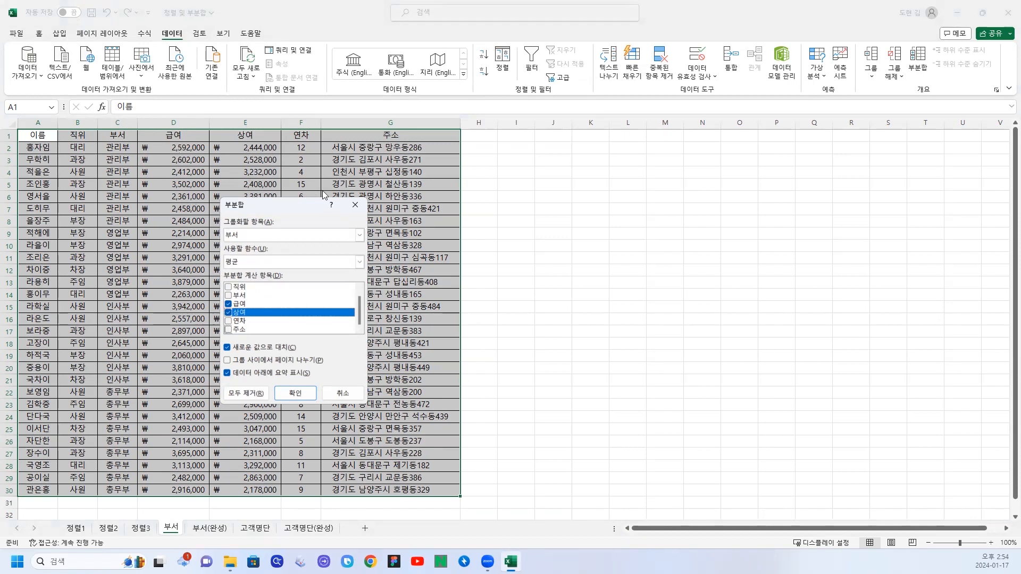
{"action": "left_click", "coordinate": [294, 392]}
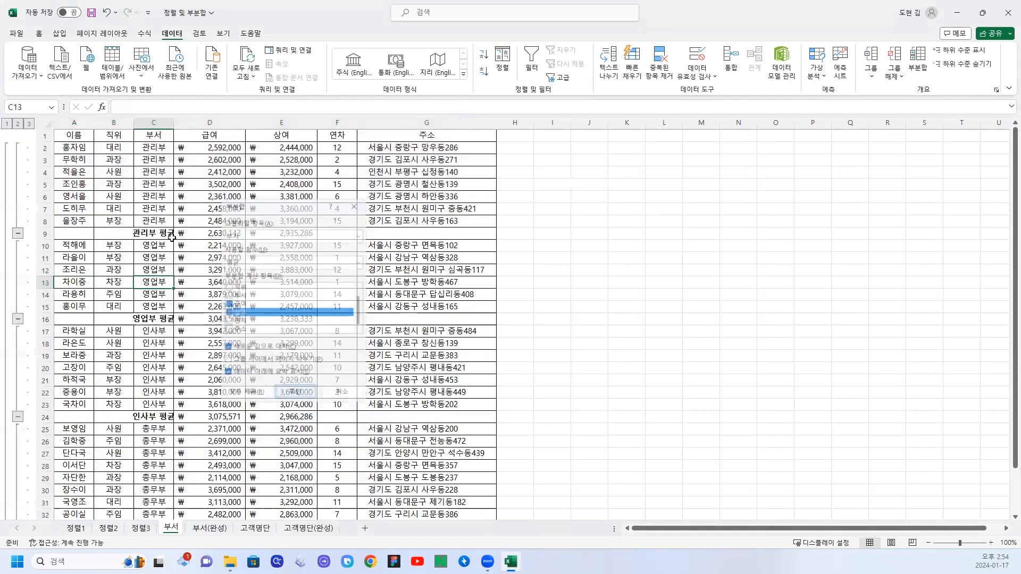
Widen the 부서 column to fit the average labels and inspect the 급여 average cells of 관리부 and 영업부.
{"action": "left_click", "coordinate": [183, 246]}
{"action": "left_click_drag", "start_coordinate": [174, 122], "coordinate": [195, 122]}
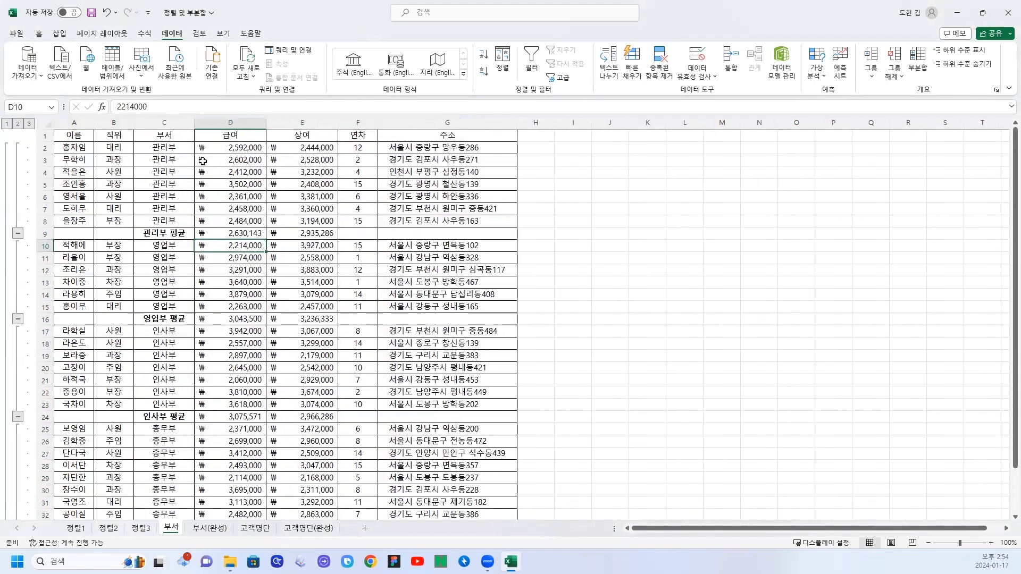
{"action": "left_click", "coordinate": [228, 234]}
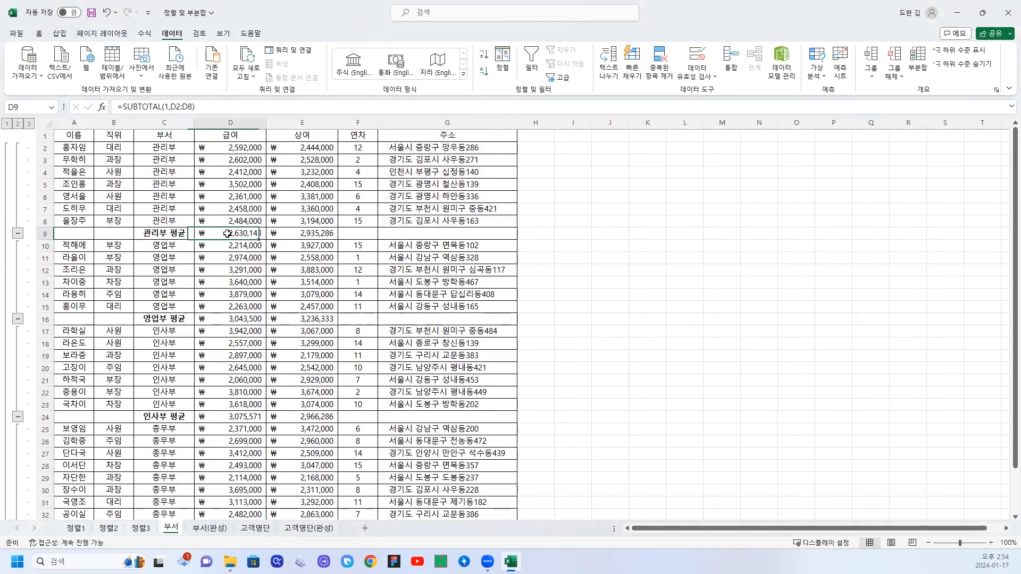
{"action": "left_click", "coordinate": [224, 319]}
{"action": "scroll", "coordinate": [229, 369], "scroll_direction": "down", "scroll_amount": 3}
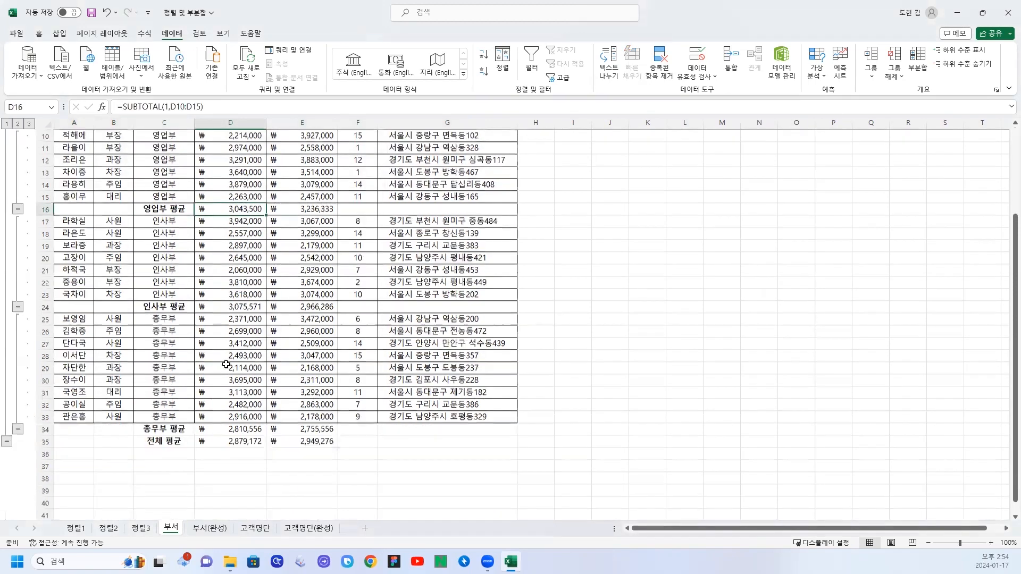
{"action": "scroll", "coordinate": [226, 365], "scroll_direction": "up", "scroll_amount": 2}
{"action": "scroll", "coordinate": [221, 335], "scroll_direction": "up", "scroll_amount": 1}
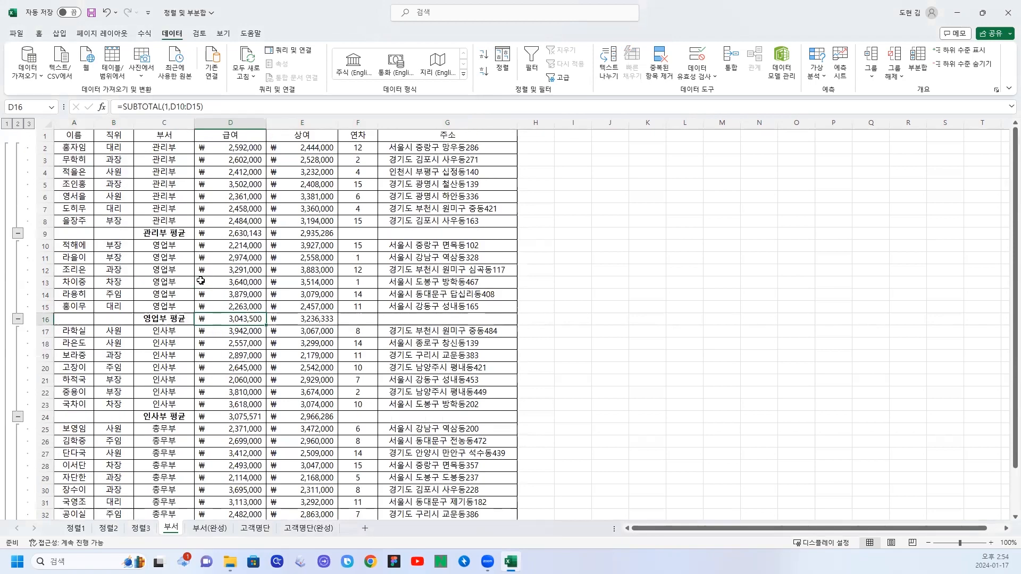
{"action": "left_click", "coordinate": [193, 285]}
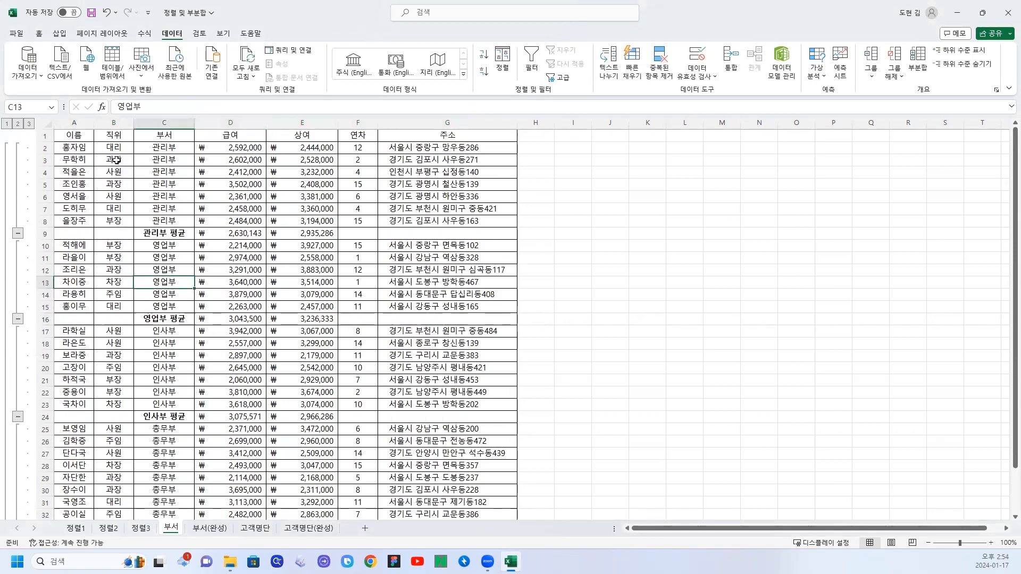
{"action": "left_click_drag", "start_coordinate": [115, 148], "coordinate": [122, 271]}
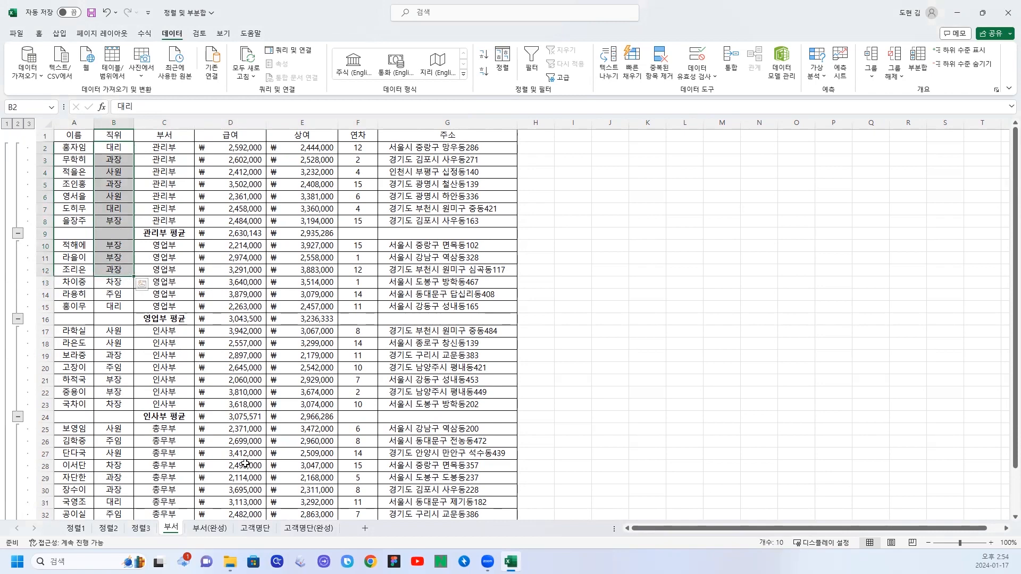
Examine the 구매액 averages per 고객등급 in the finished 고객명단(완성) sheet and return to the 고객명단 sheet.
{"action": "left_click", "coordinate": [252, 529]}
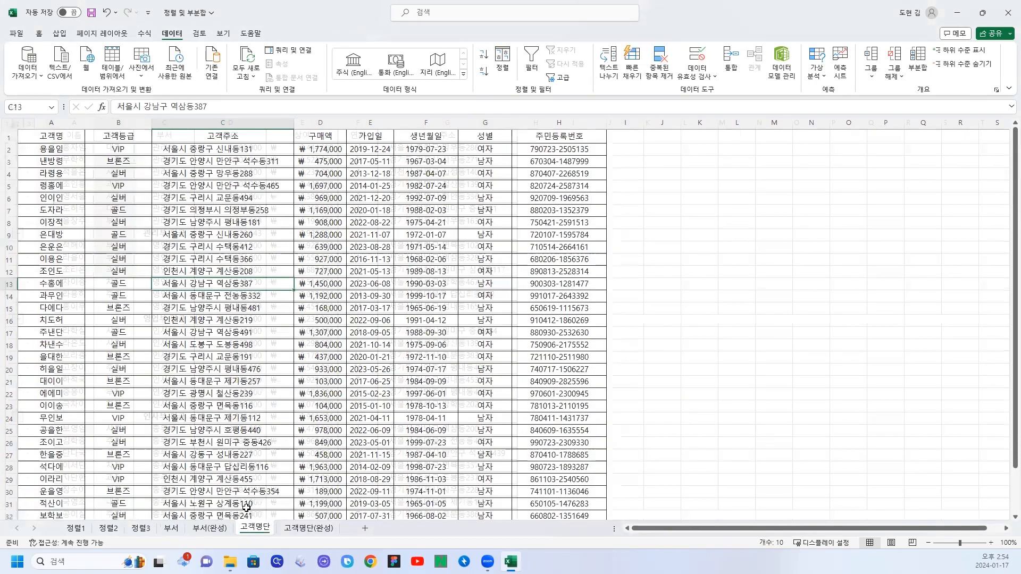
{"action": "left_click", "coordinate": [302, 529]}
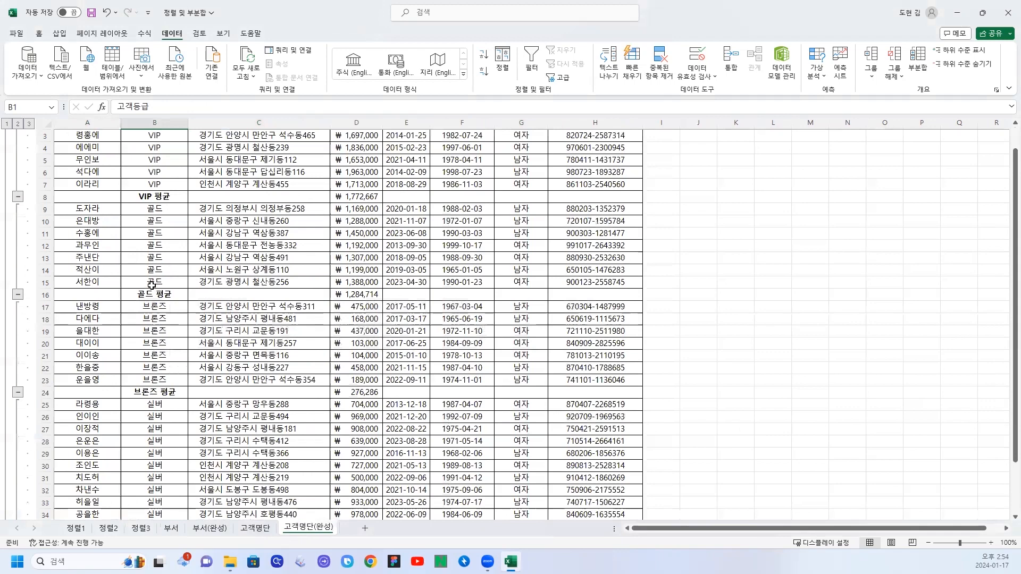
{"action": "scroll", "coordinate": [159, 153], "scroll_direction": "up", "scroll_amount": 1}
{"action": "left_click_drag", "start_coordinate": [159, 149], "coordinate": [156, 198]}
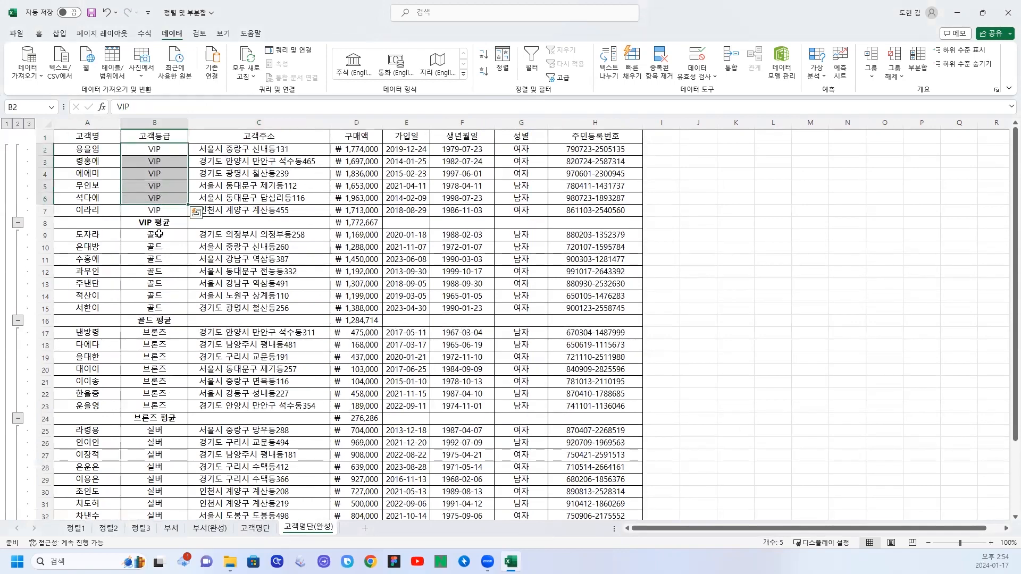
{"action": "left_click_drag", "start_coordinate": [159, 245], "coordinate": [160, 298]}
{"action": "scroll", "coordinate": [159, 306], "scroll_direction": "down", "scroll_amount": 1}
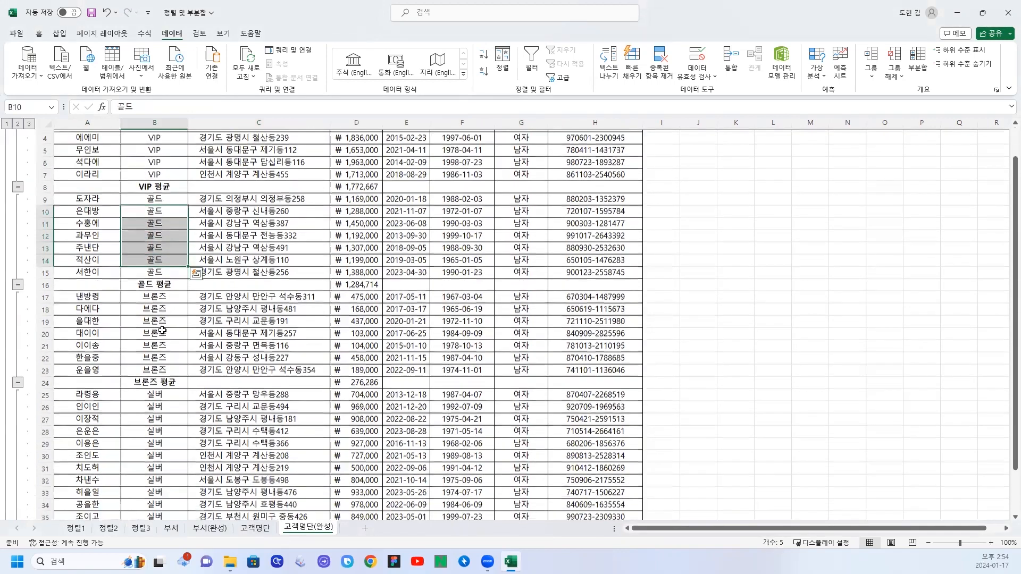
{"action": "scroll", "coordinate": [157, 315], "scroll_direction": "down", "scroll_amount": 5}
{"action": "scroll", "coordinate": [156, 315], "scroll_direction": "up", "scroll_amount": 6}
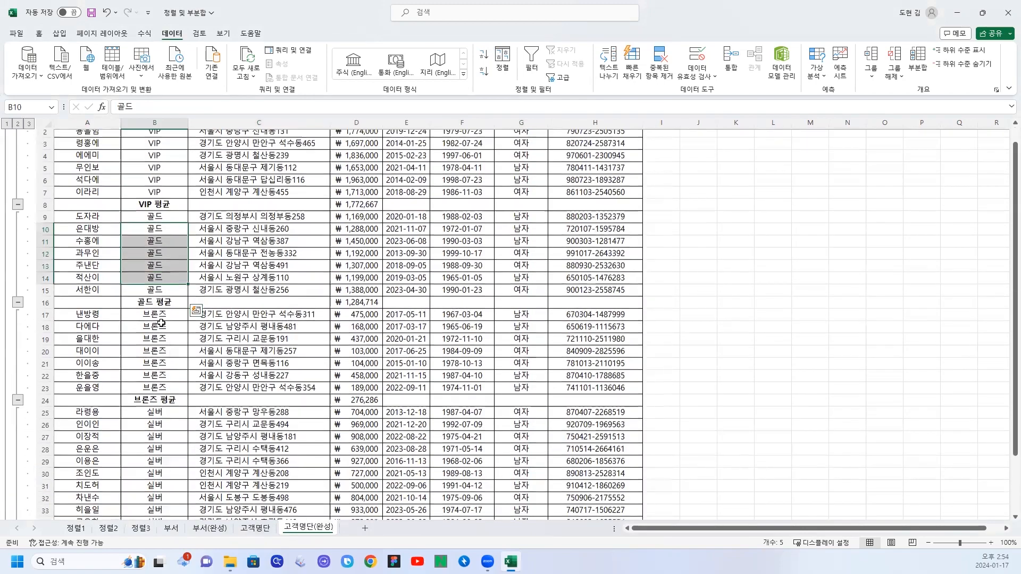
{"action": "scroll", "coordinate": [338, 234], "scroll_direction": "down", "scroll_amount": 2}
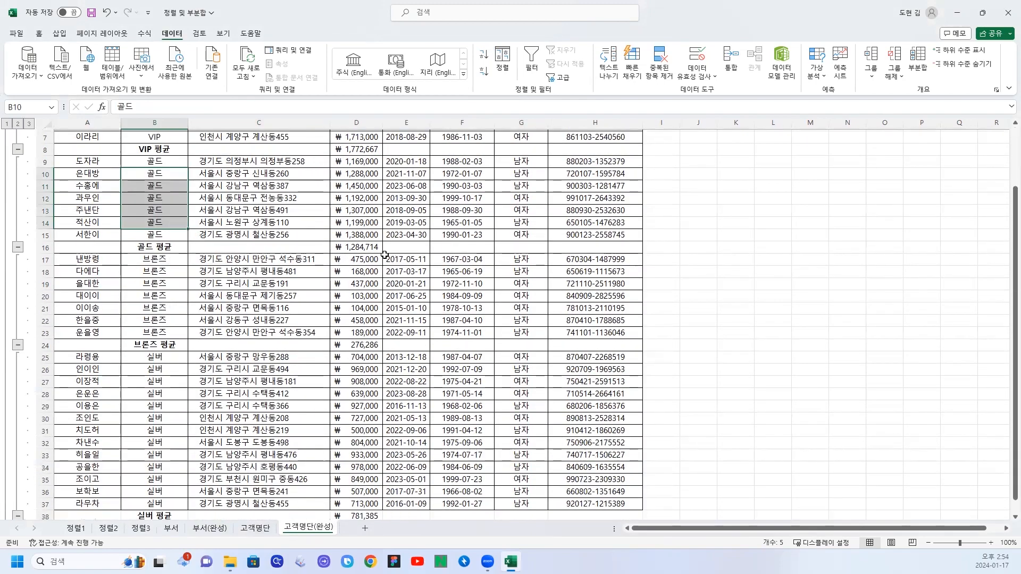
{"action": "scroll", "coordinate": [350, 249], "scroll_direction": "up", "scroll_amount": 2}
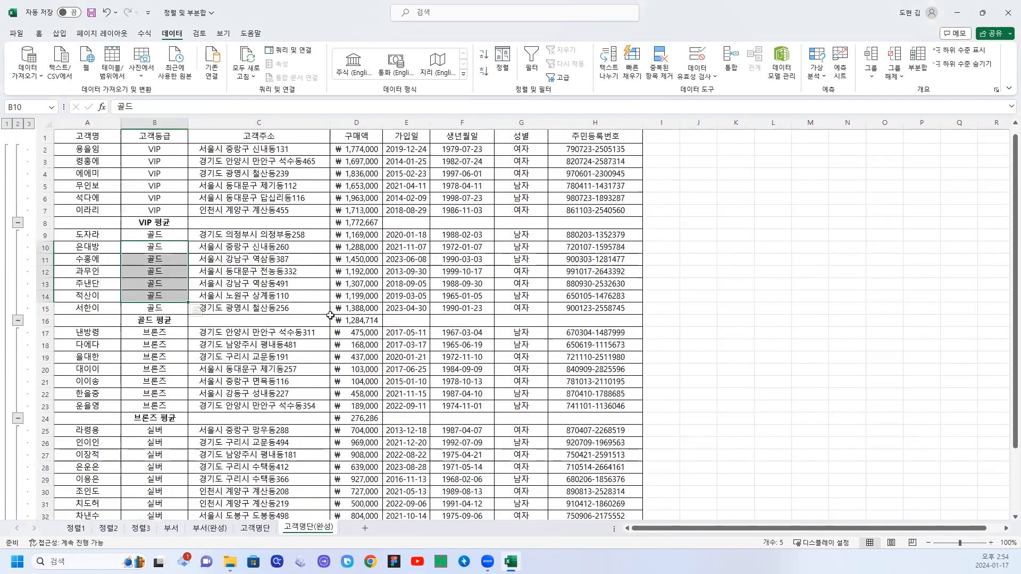
{"action": "left_click", "coordinate": [253, 530]}
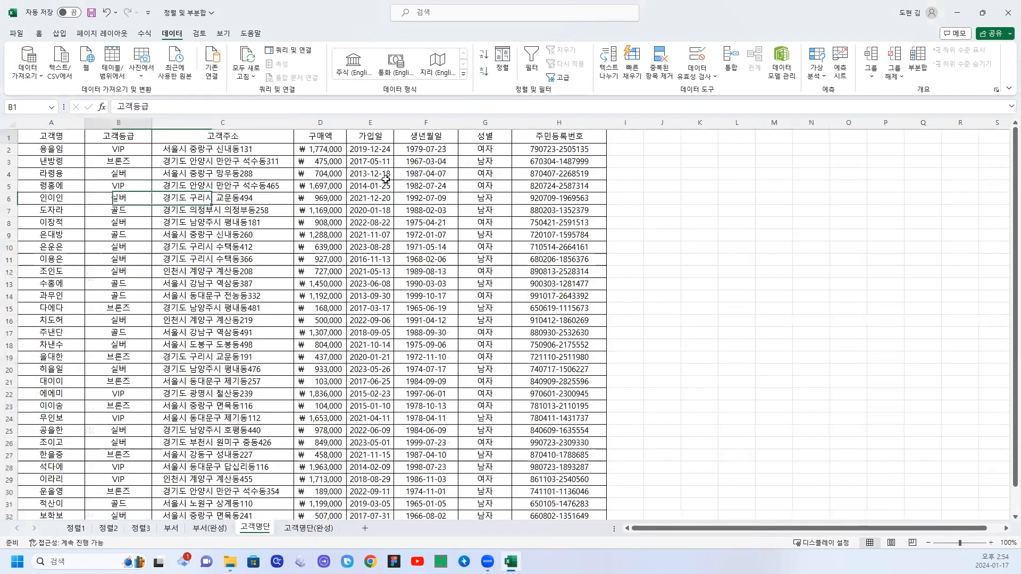
Sort the customer list by 고객등급 in ascending order and set up a subtotal (부분합) grouped by 고객등급 with the 평균 function.
{"action": "left_click", "coordinate": [483, 55]}
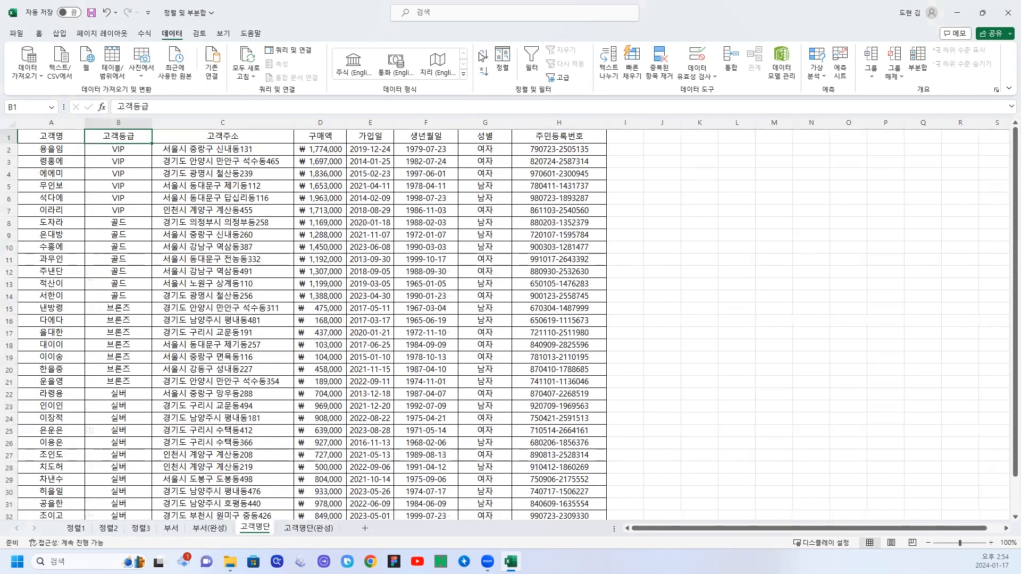
{"action": "left_click", "coordinate": [914, 68]}
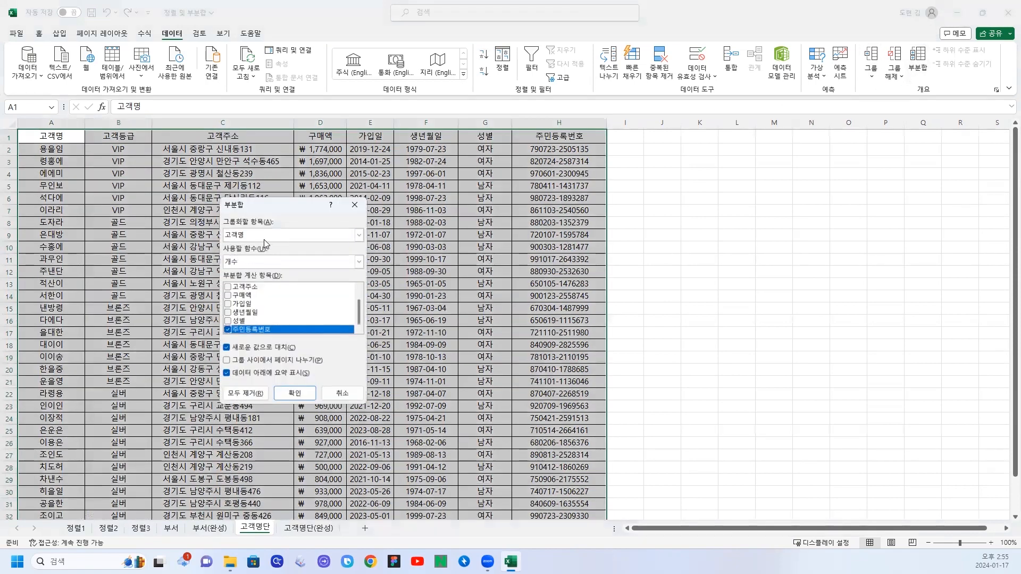
{"action": "left_click", "coordinate": [343, 236]}
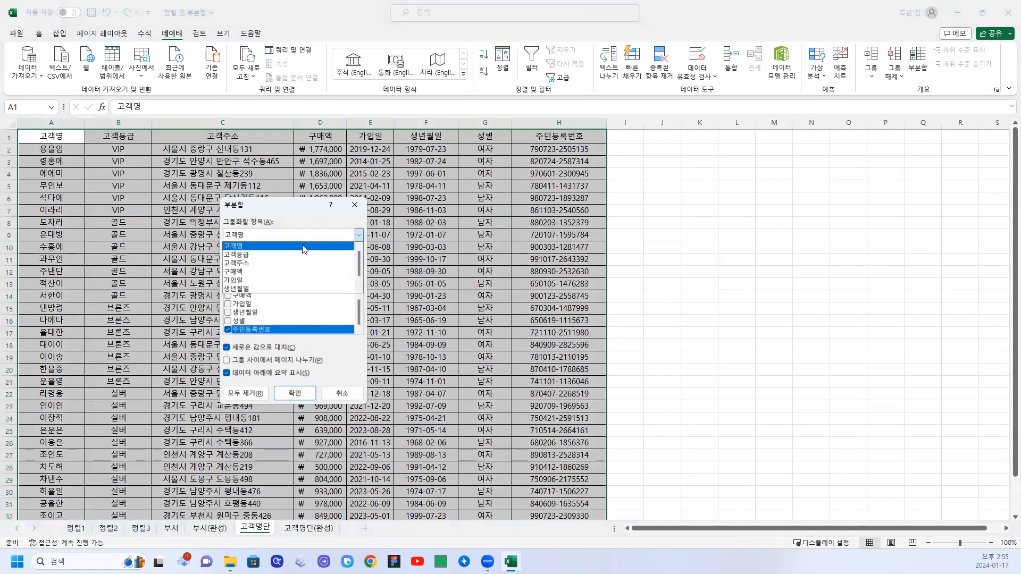
{"action": "left_click", "coordinate": [261, 254]}
{"action": "left_click", "coordinate": [360, 262]}
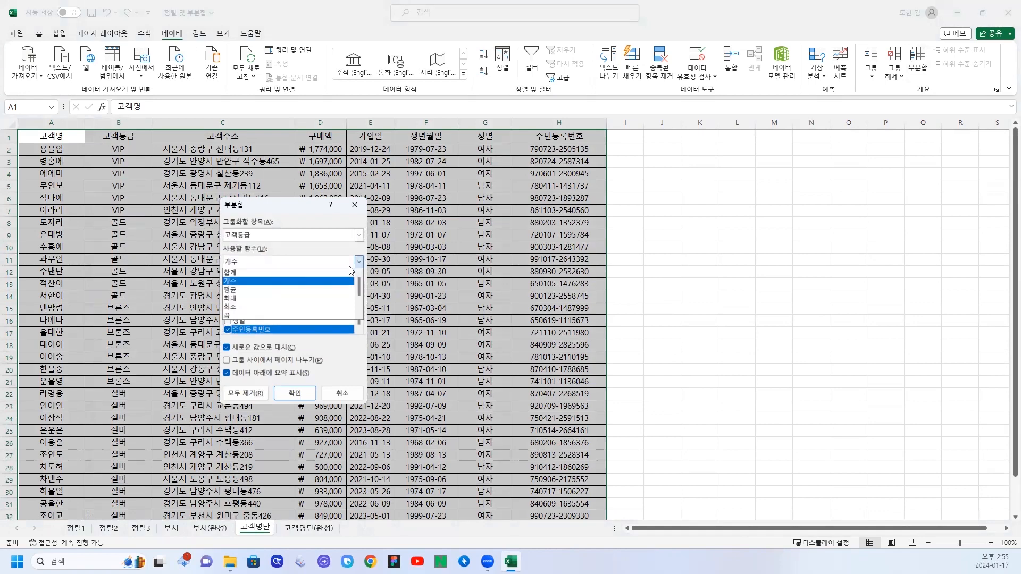
{"action": "left_click", "coordinate": [239, 291]}
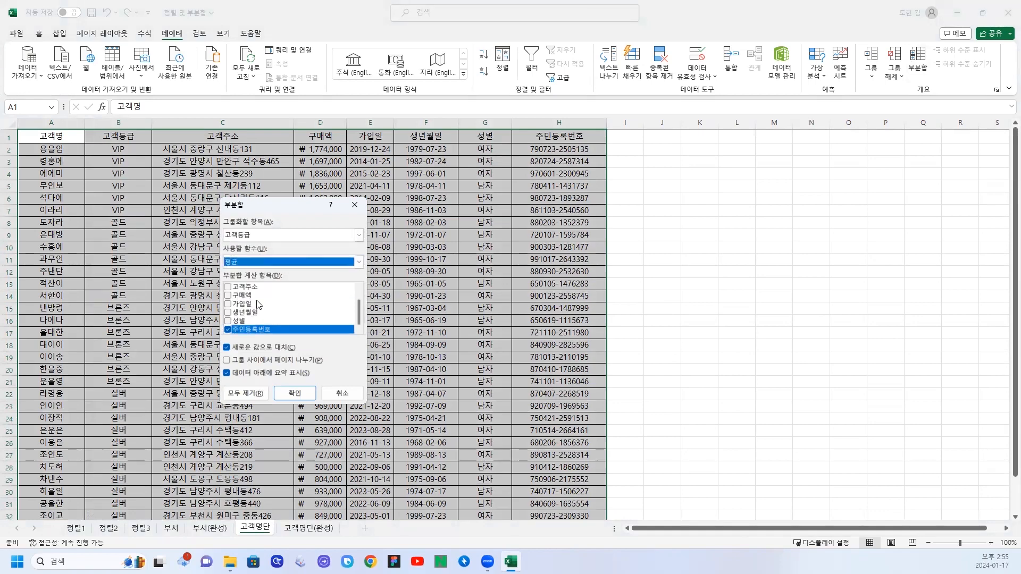
Replace 주민등록번호 with 구매액 as the subtotal item and apply the subtotal.
{"action": "left_click", "coordinate": [227, 329]}
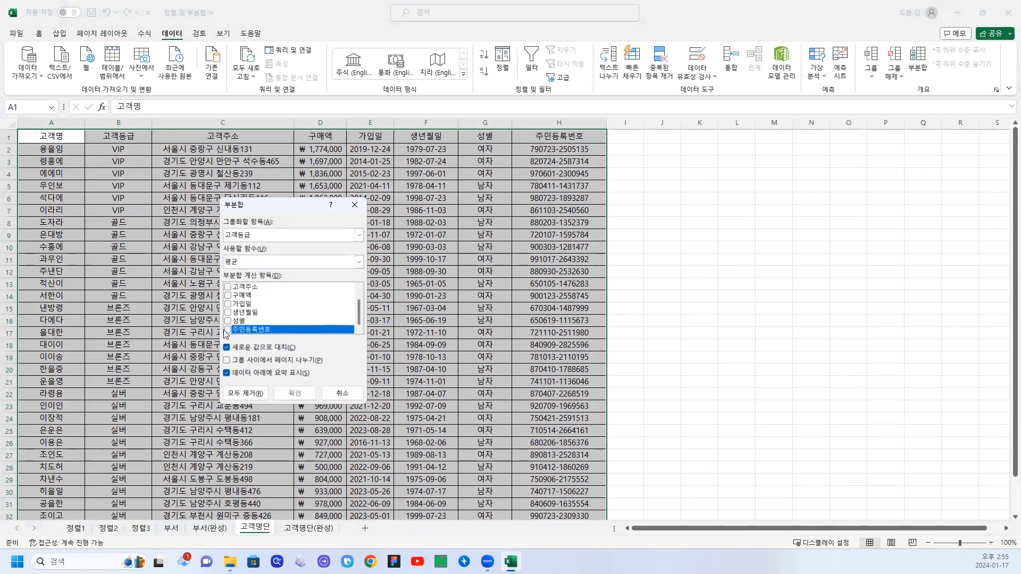
{"action": "left_click", "coordinate": [228, 296]}
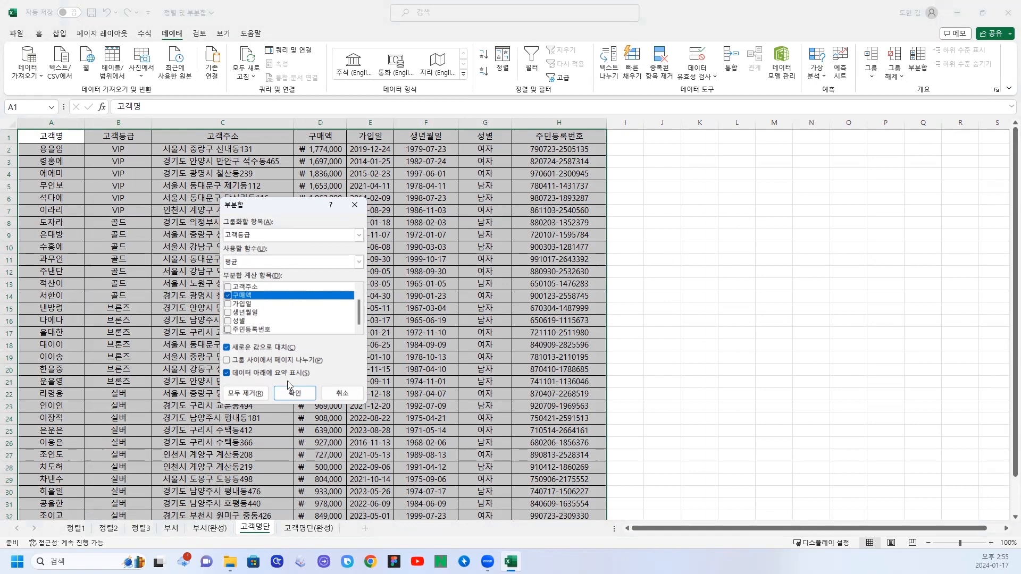
{"action": "left_click", "coordinate": [296, 396]}
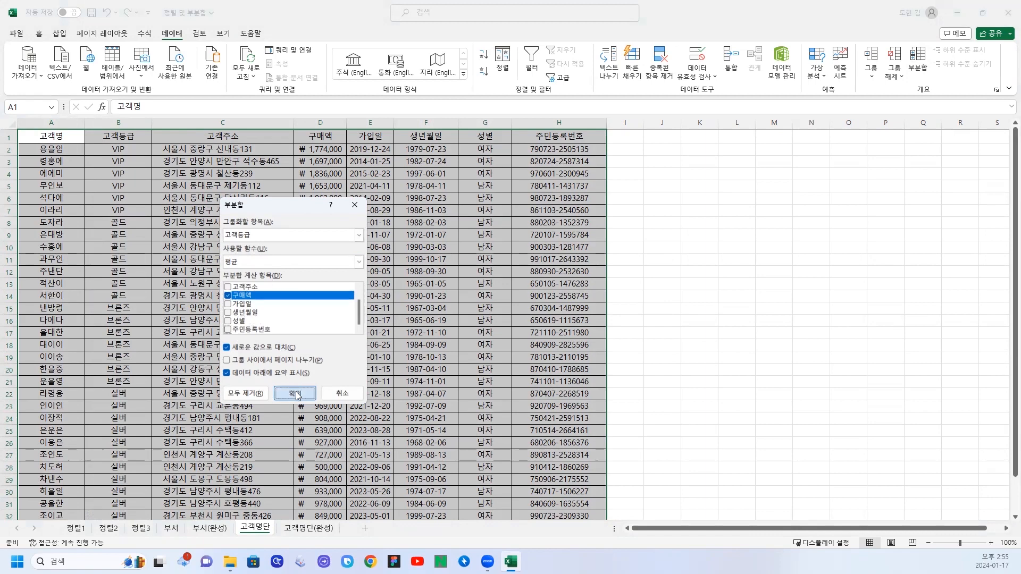
Examine the 구매액 average rows for each 고객등급 and the overall average in the customer list.
{"action": "scroll", "coordinate": [346, 386], "scroll_direction": "down", "scroll_amount": 1}
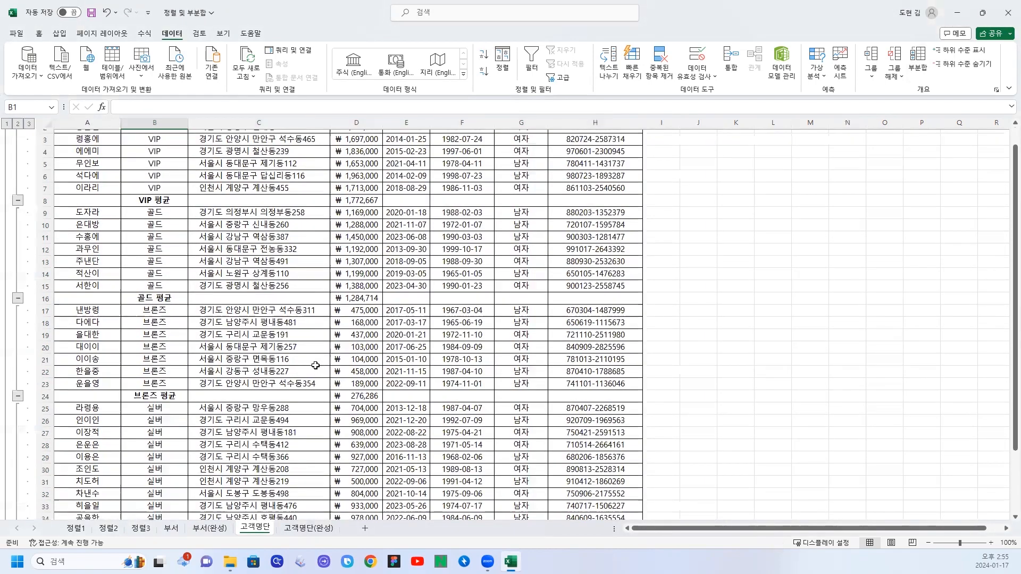
{"action": "scroll", "coordinate": [188, 252], "scroll_direction": "up", "scroll_amount": 1}
{"action": "left_click", "coordinate": [153, 222]}
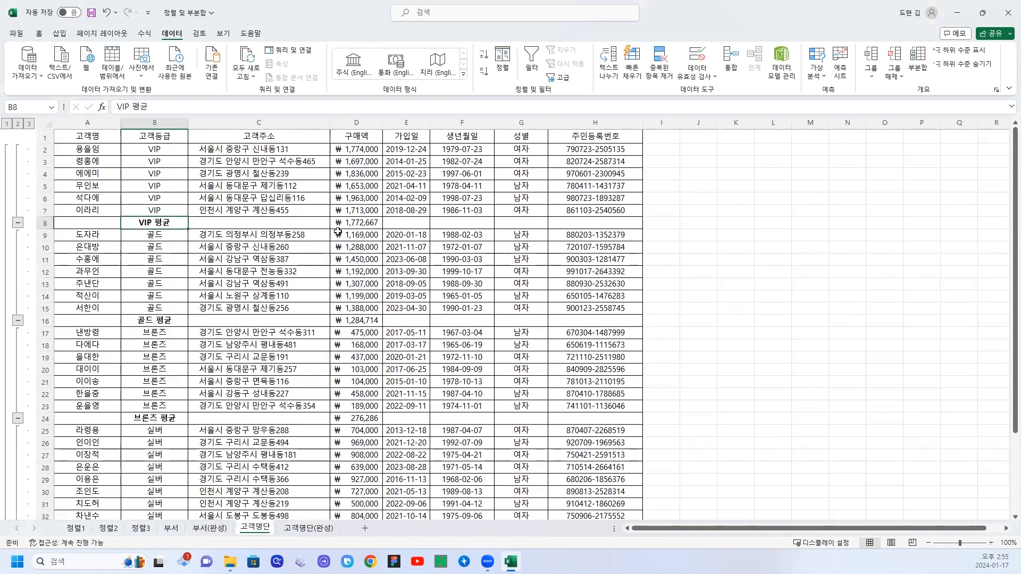
{"action": "left_click", "coordinate": [355, 224]}
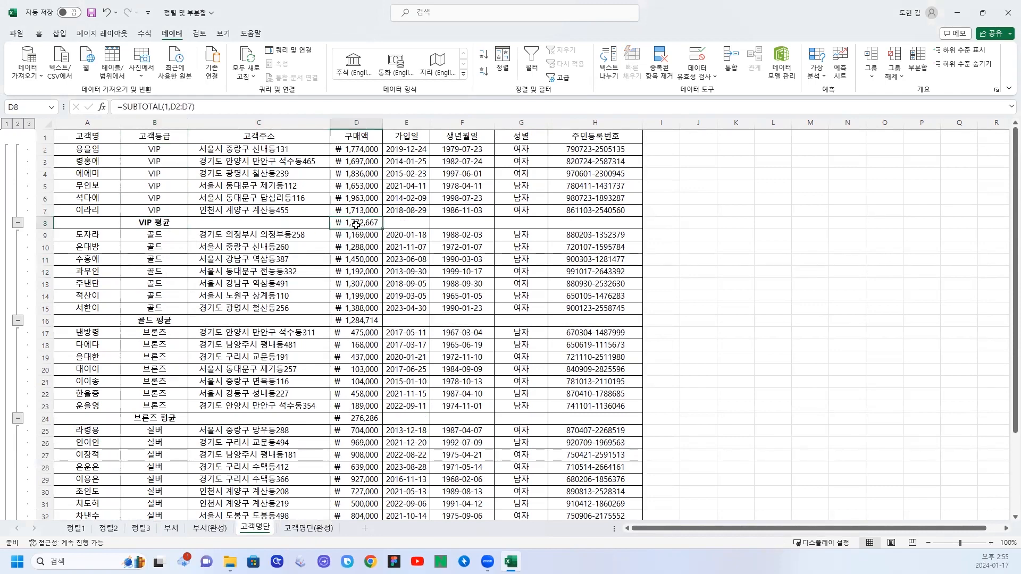
{"action": "left_click", "coordinate": [159, 321]}
{"action": "left_click", "coordinate": [357, 321]}
{"action": "scroll", "coordinate": [313, 362], "scroll_direction": "down", "scroll_amount": 1}
{"action": "scroll", "coordinate": [307, 363], "scroll_direction": "down", "scroll_amount": 1}
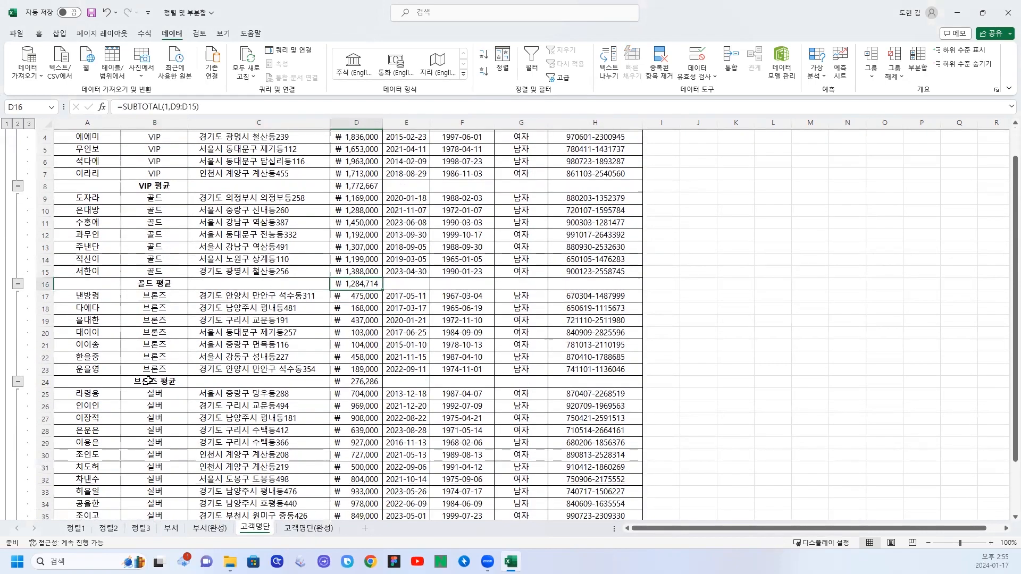
{"action": "left_click", "coordinate": [353, 381]}
{"action": "scroll", "coordinate": [351, 383], "scroll_direction": "down", "scroll_amount": 3}
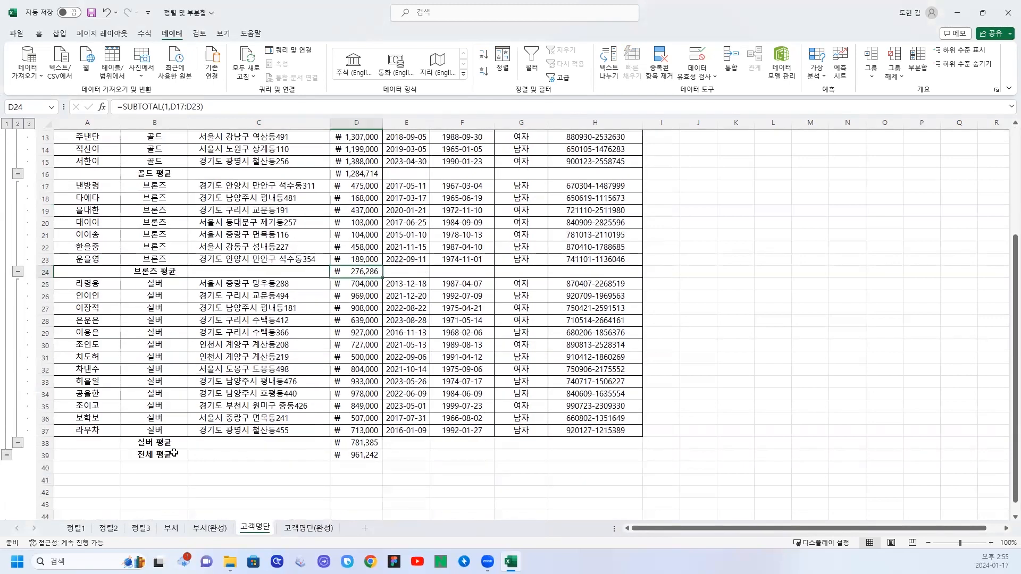
{"action": "left_click", "coordinate": [156, 431]}
{"action": "left_click", "coordinate": [356, 430]}
{"action": "scroll", "coordinate": [356, 398], "scroll_direction": "up", "scroll_amount": 3}
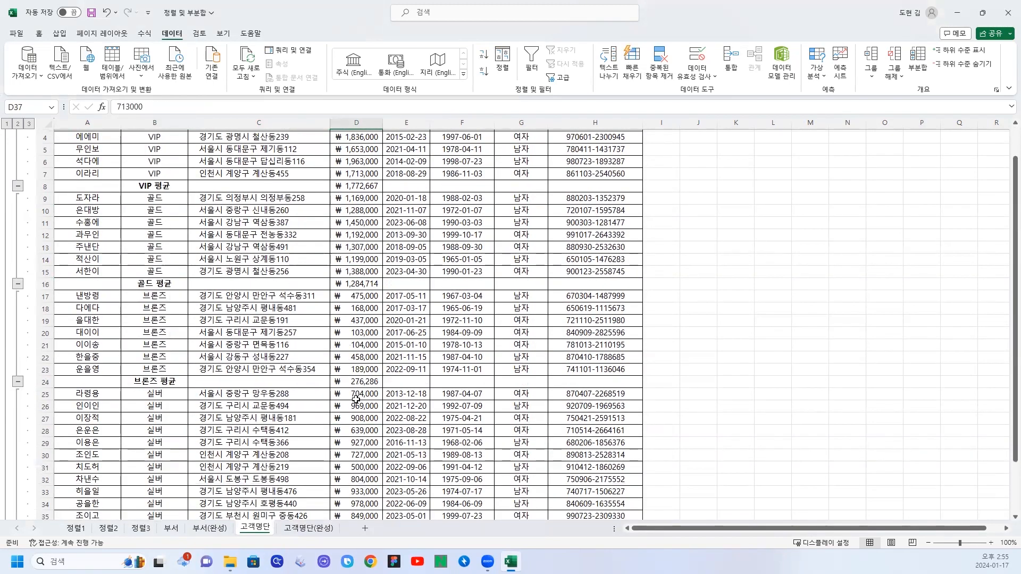
{"action": "scroll", "coordinate": [356, 399], "scroll_direction": "up", "scroll_amount": 2}
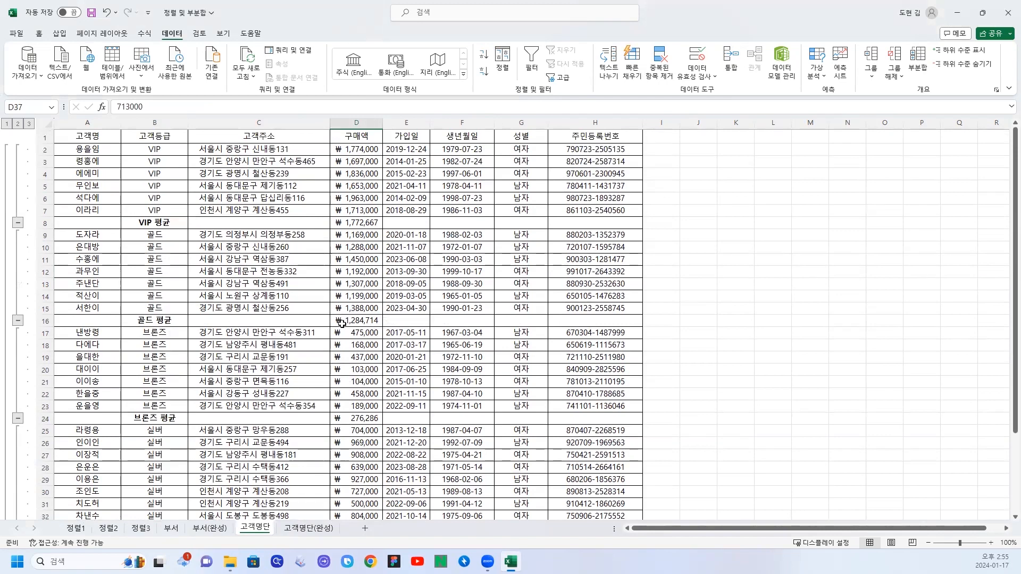
{"action": "scroll", "coordinate": [353, 312], "scroll_direction": "down", "scroll_amount": 4}
{"action": "scroll", "coordinate": [357, 307], "scroll_direction": "up", "scroll_amount": 4}
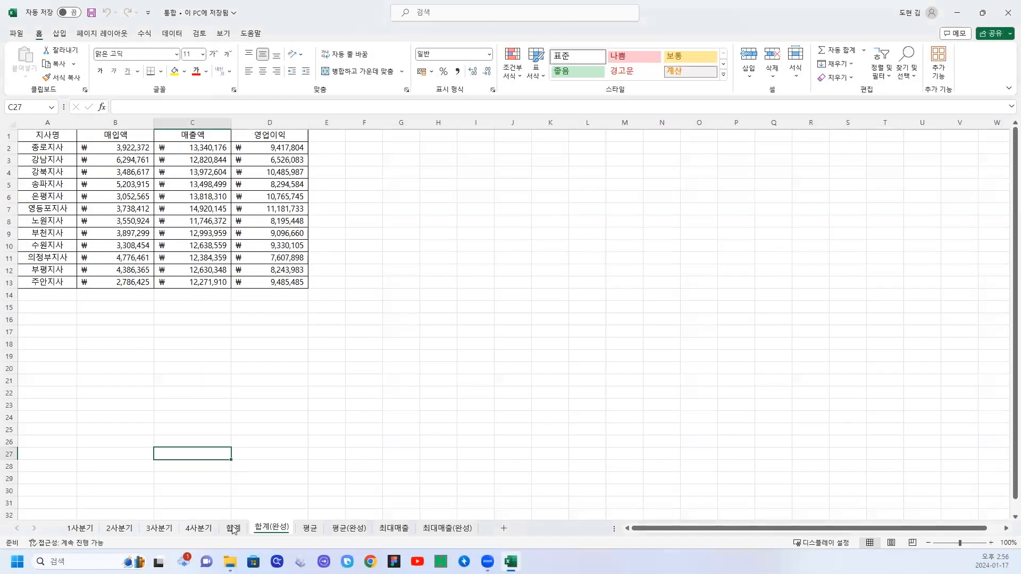
Look through the 통합 workbook's quarterly sheets and its 합계, 평균 and 최대매출 sheets with their finished versions.
{"action": "left_click", "coordinate": [234, 528]}
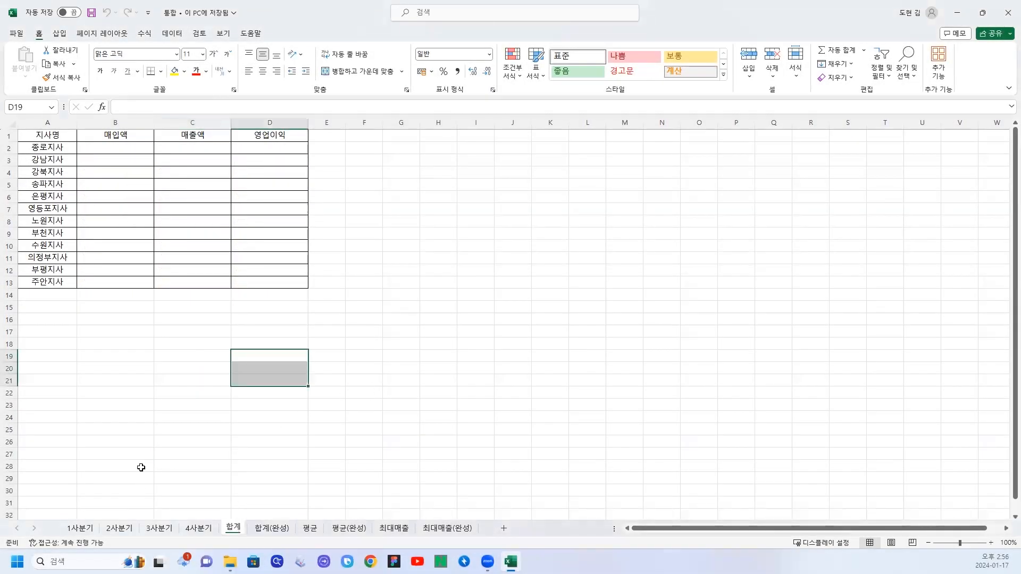
{"action": "left_click", "coordinate": [87, 533]}
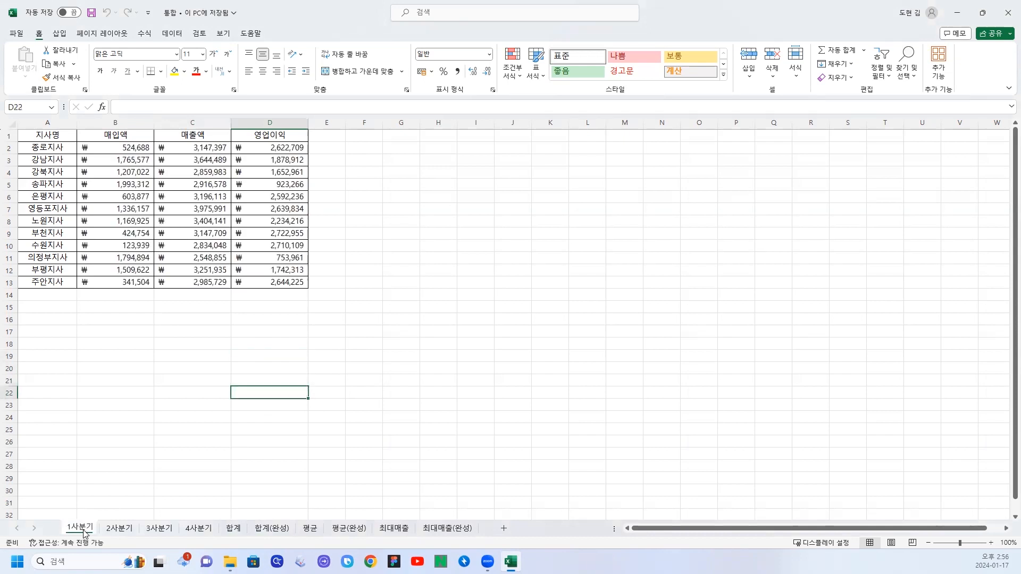
{"action": "left_click", "coordinate": [120, 529]}
{"action": "left_click", "coordinate": [156, 532]}
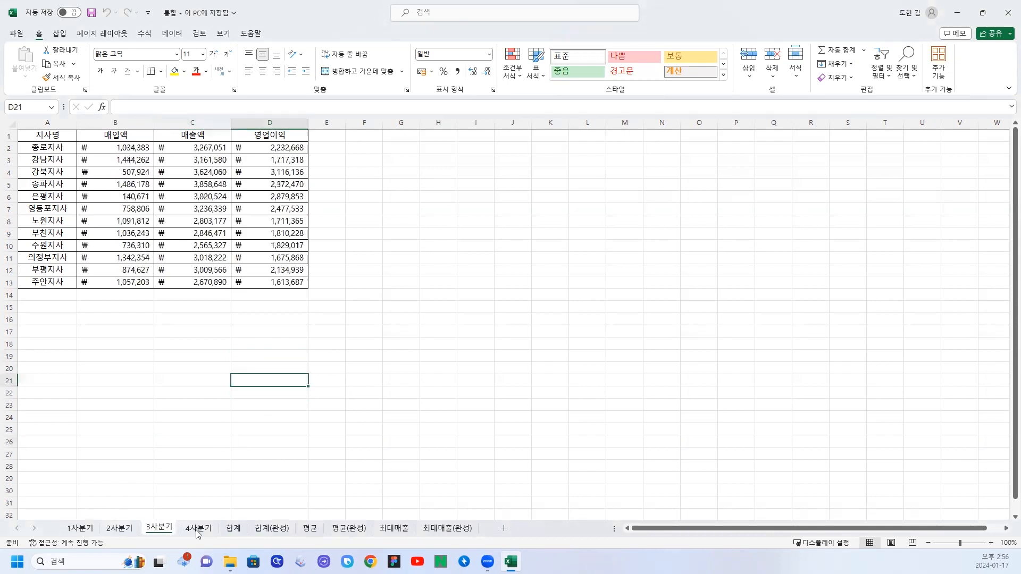
{"action": "left_click", "coordinate": [199, 532]}
{"action": "left_click", "coordinate": [86, 532]}
{"action": "left_click", "coordinate": [109, 532]}
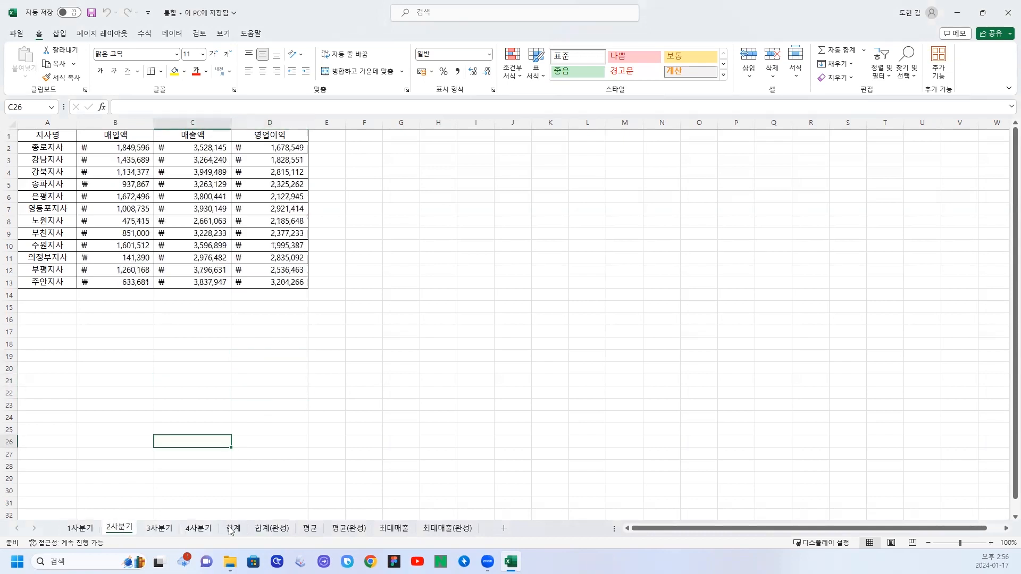
{"action": "left_click", "coordinate": [231, 529]}
{"action": "left_click", "coordinate": [271, 529]}
{"action": "left_click", "coordinate": [310, 529]}
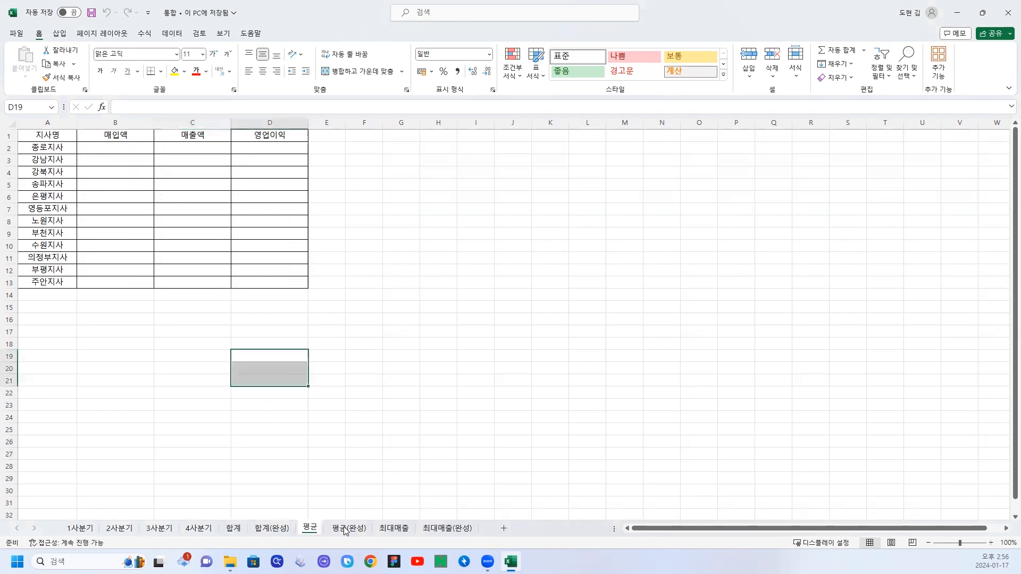
{"action": "left_click", "coordinate": [348, 529]}
{"action": "left_click", "coordinate": [394, 529]}
{"action": "left_click", "coordinate": [447, 529]}
Compare the branch tables on the 1사분기, 2사분기, 3사분기 and 4사분기 sheets.
{"action": "left_click", "coordinate": [85, 531]}
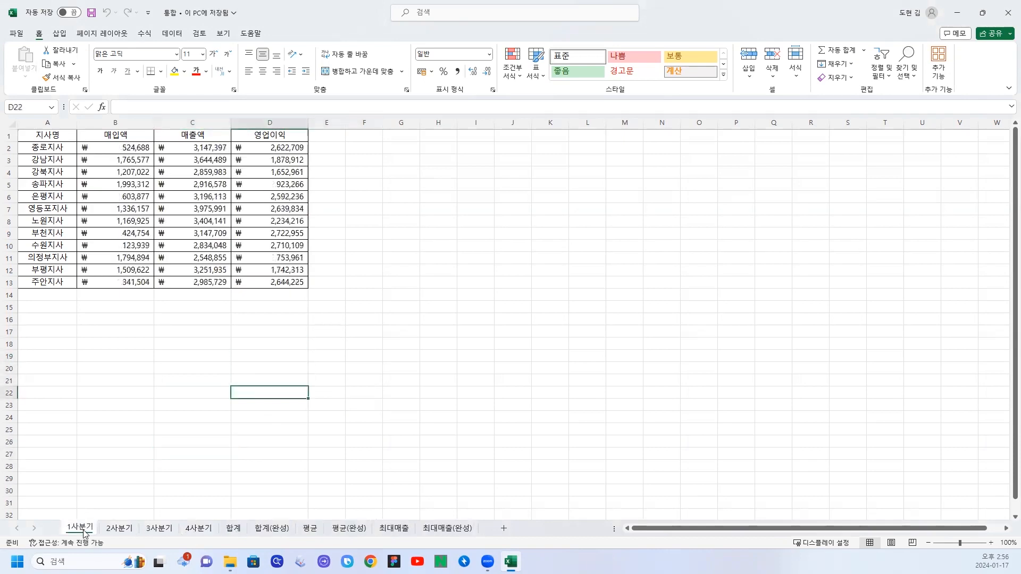
{"action": "left_click", "coordinate": [120, 530]}
{"action": "left_click", "coordinate": [160, 532]}
{"action": "left_click", "coordinate": [198, 533]}
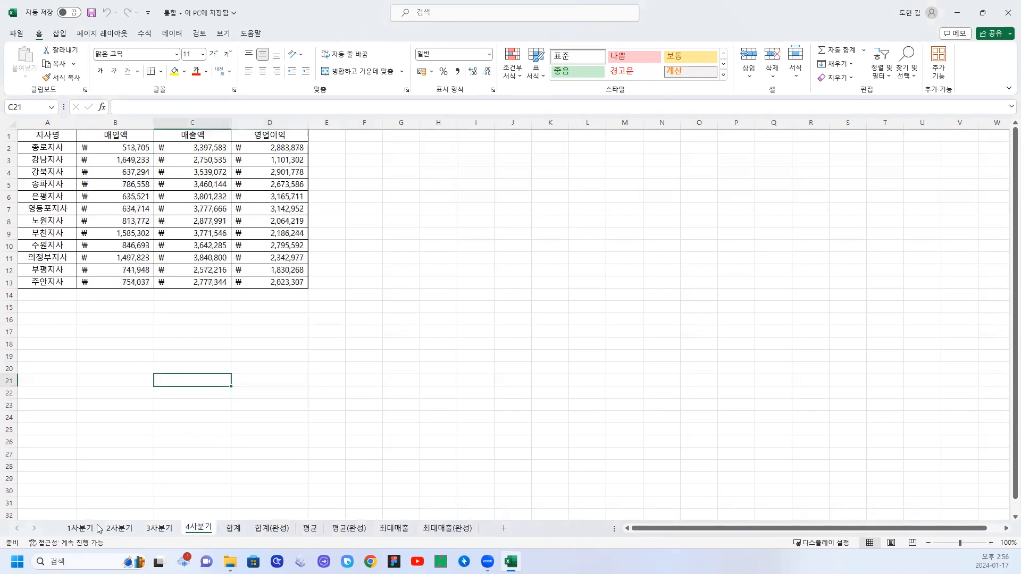
{"action": "left_click", "coordinate": [91, 529]}
{"action": "left_click", "coordinate": [116, 532]}
{"action": "left_click", "coordinate": [160, 531]}
{"action": "left_click", "coordinate": [198, 531]}
{"action": "left_click", "coordinate": [77, 531]}
{"action": "left_click", "coordinate": [118, 532]}
{"action": "left_click", "coordinate": [166, 530]}
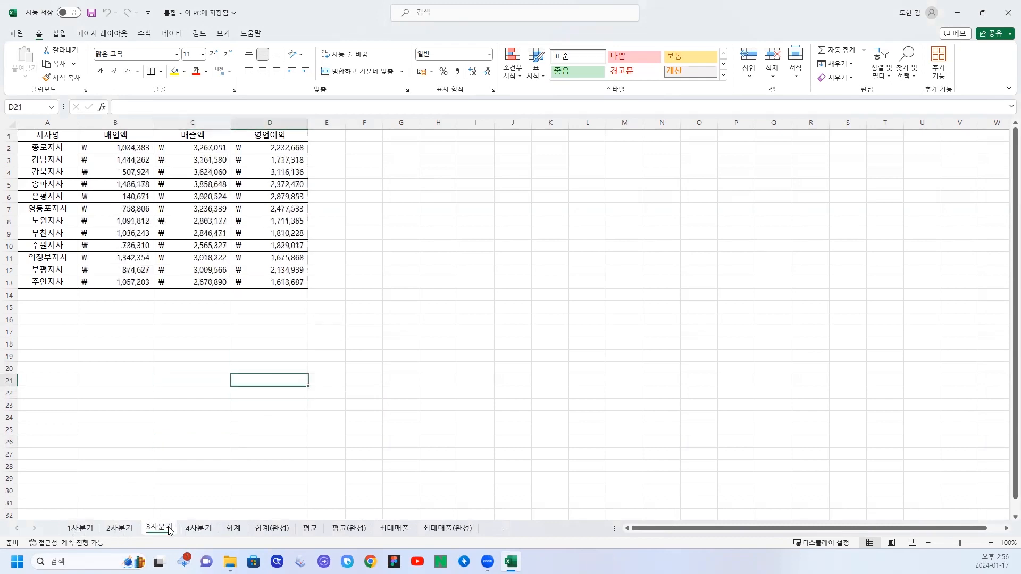
{"action": "left_click", "coordinate": [192, 529]}
{"action": "left_click", "coordinate": [87, 532]}
{"action": "left_click", "coordinate": [121, 532]}
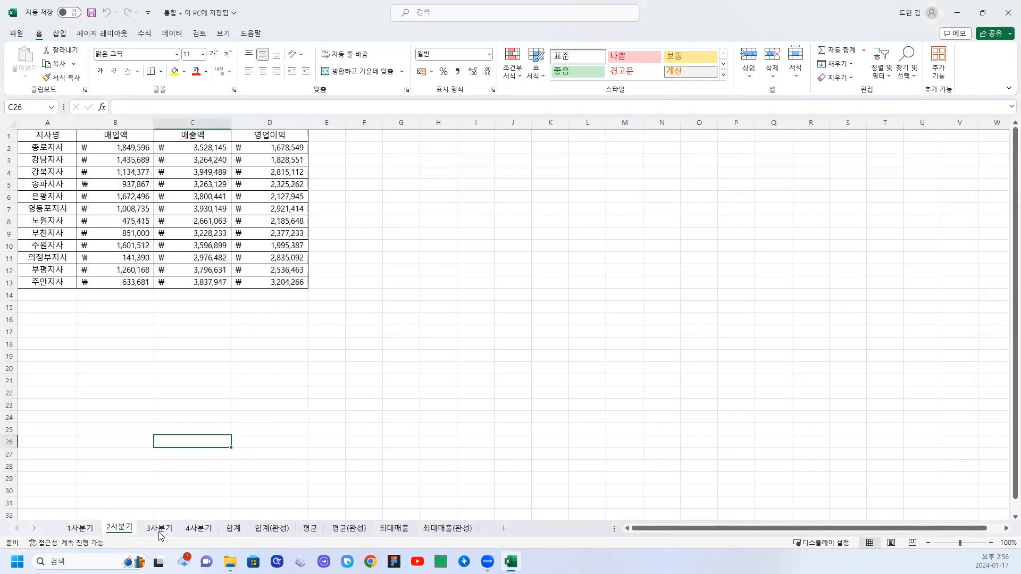
{"action": "left_click", "coordinate": [161, 532]}
{"action": "left_click", "coordinate": [82, 530]}
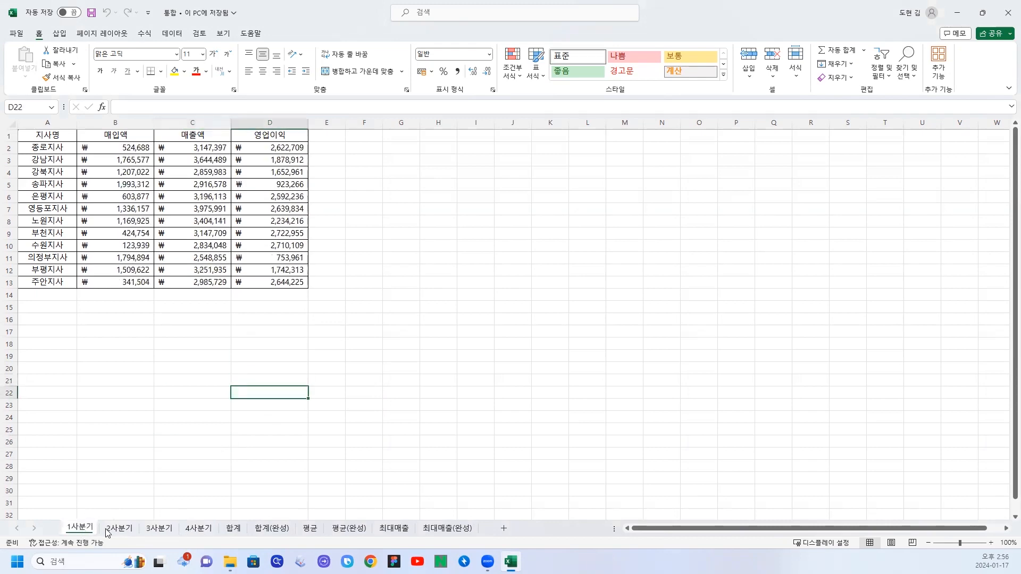
{"action": "left_click", "coordinate": [122, 530]}
{"action": "left_click", "coordinate": [163, 530]}
{"action": "left_click", "coordinate": [196, 531]}
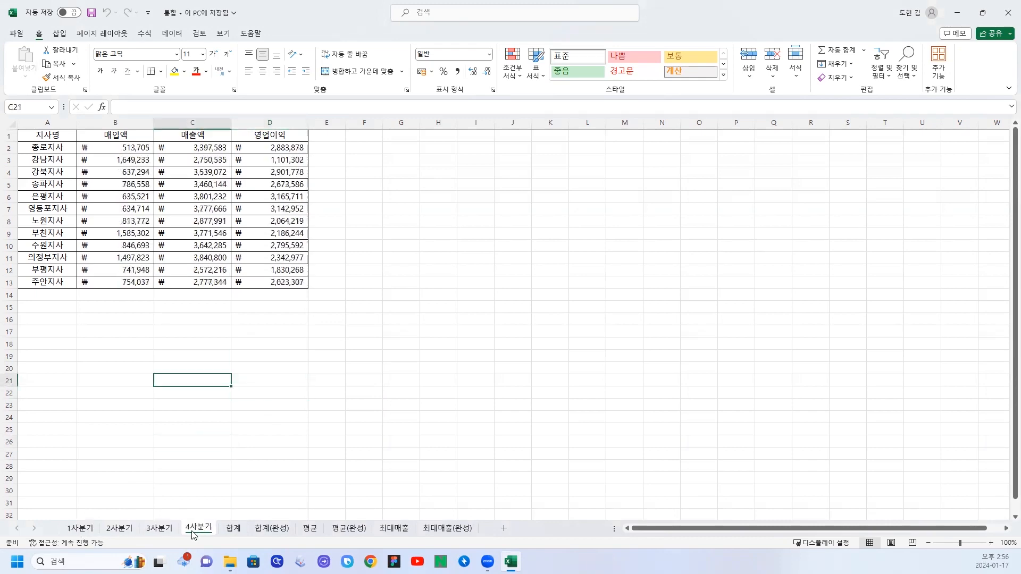
Start a data consolidation (통합) for the whole table A1:D13 in the 합계 sheet, keeping the dialog clear of the table.
{"action": "left_click", "coordinate": [233, 530]}
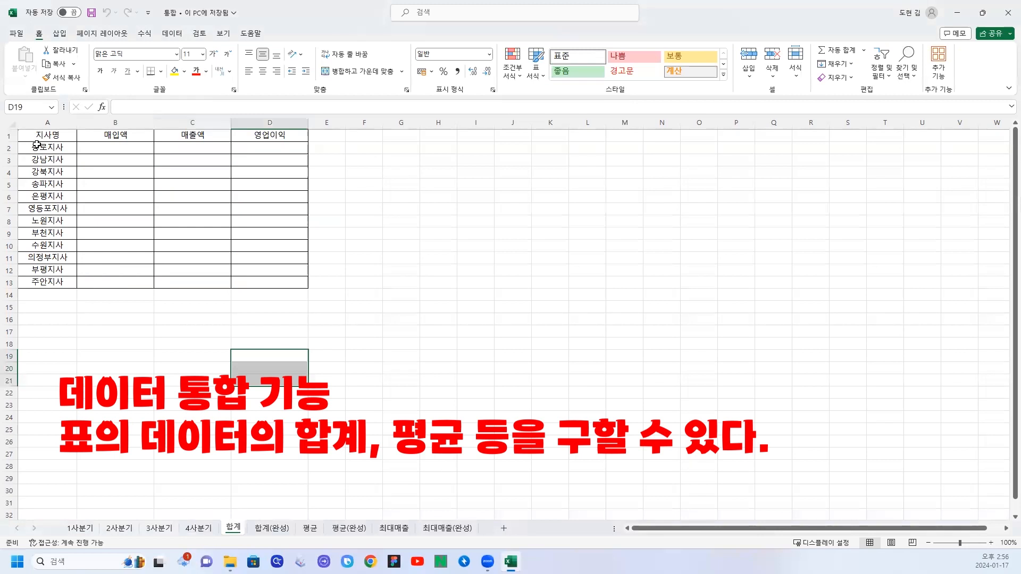
{"action": "left_click_drag", "start_coordinate": [32, 131], "coordinate": [265, 279]}
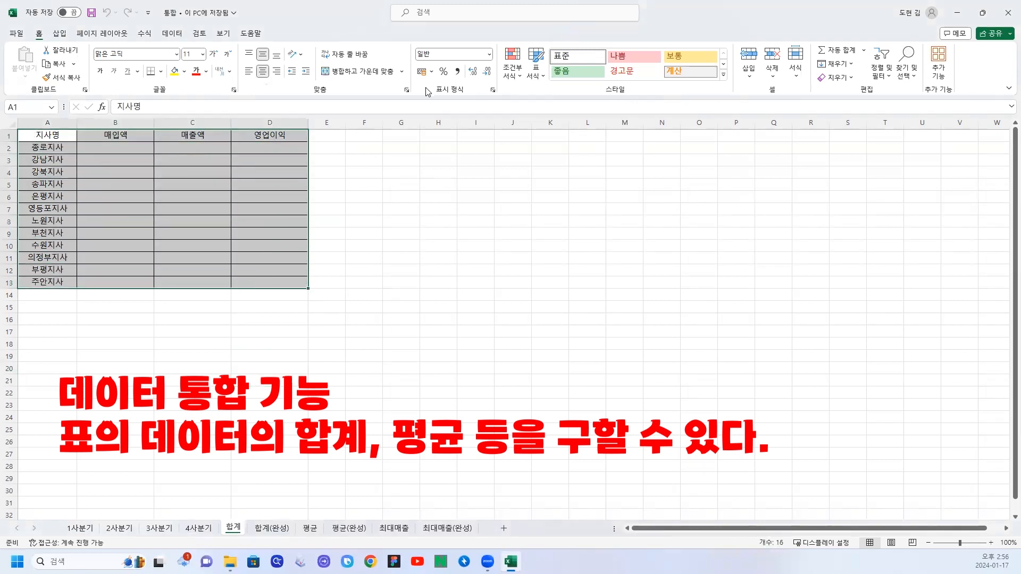
{"action": "left_click", "coordinate": [172, 33]}
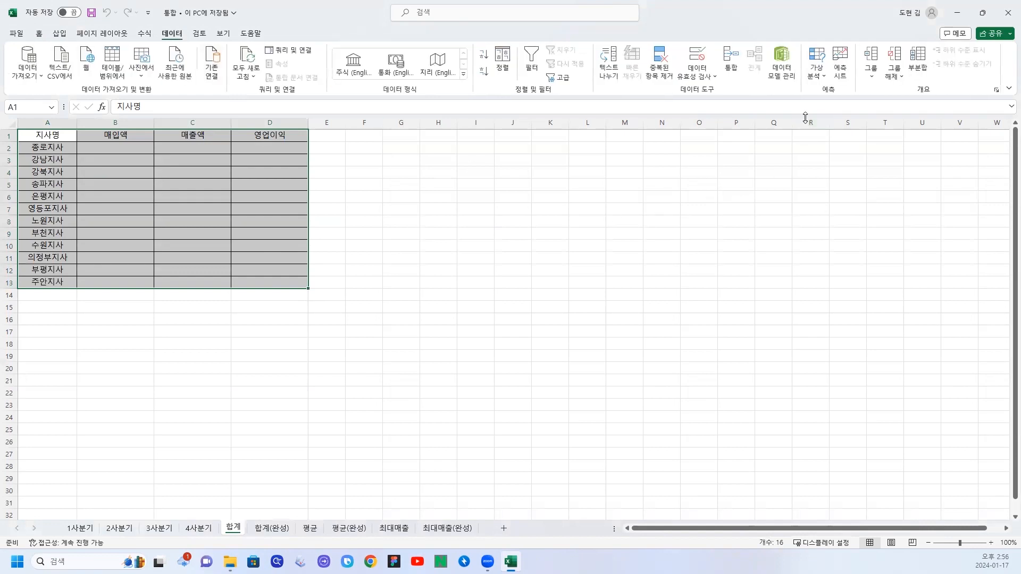
{"action": "left_click", "coordinate": [729, 72]}
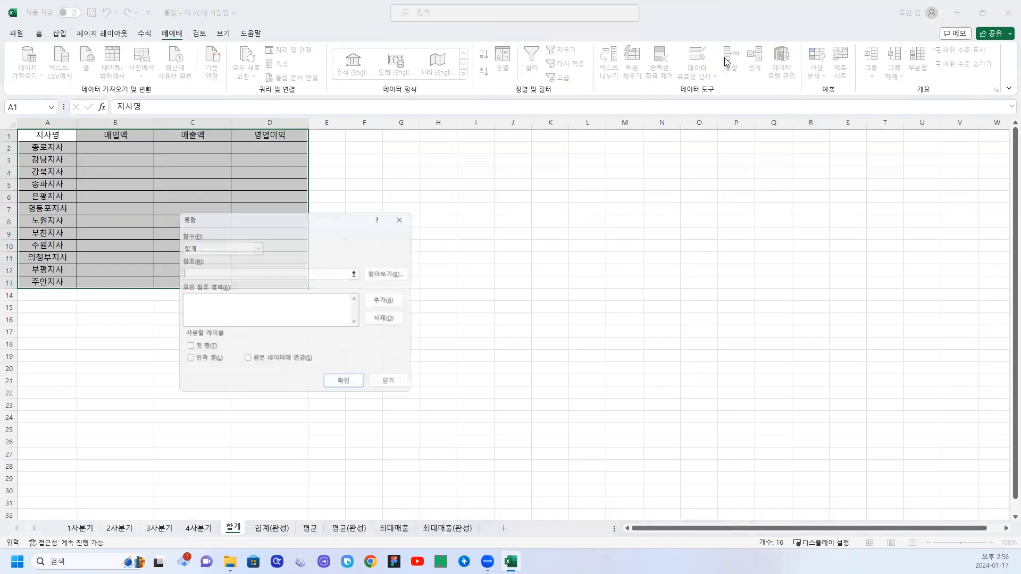
{"action": "left_click_drag", "start_coordinate": [225, 211], "coordinate": [380, 200]}
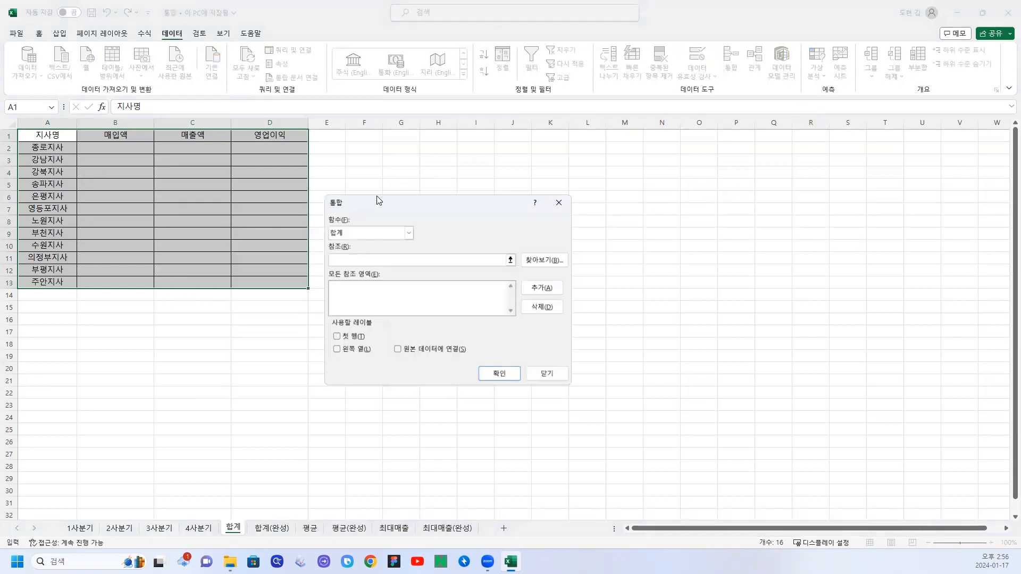
Set the consolidation to use 첫 행 and 왼쪽 열 as labels and 합계 as the function.
{"action": "left_click", "coordinate": [336, 337]}
{"action": "left_click", "coordinate": [338, 349]}
{"action": "left_click", "coordinate": [397, 236]}
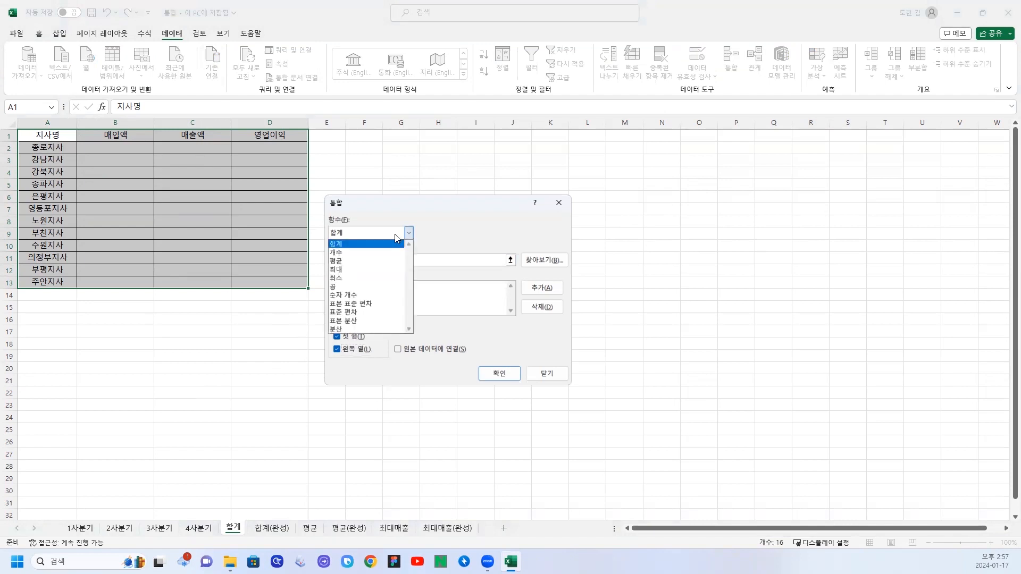
{"action": "left_click", "coordinate": [342, 250]}
Add the range A1:D13 of the 1사분기 sheet to the consolidation's references.
{"action": "left_click", "coordinate": [376, 261]}
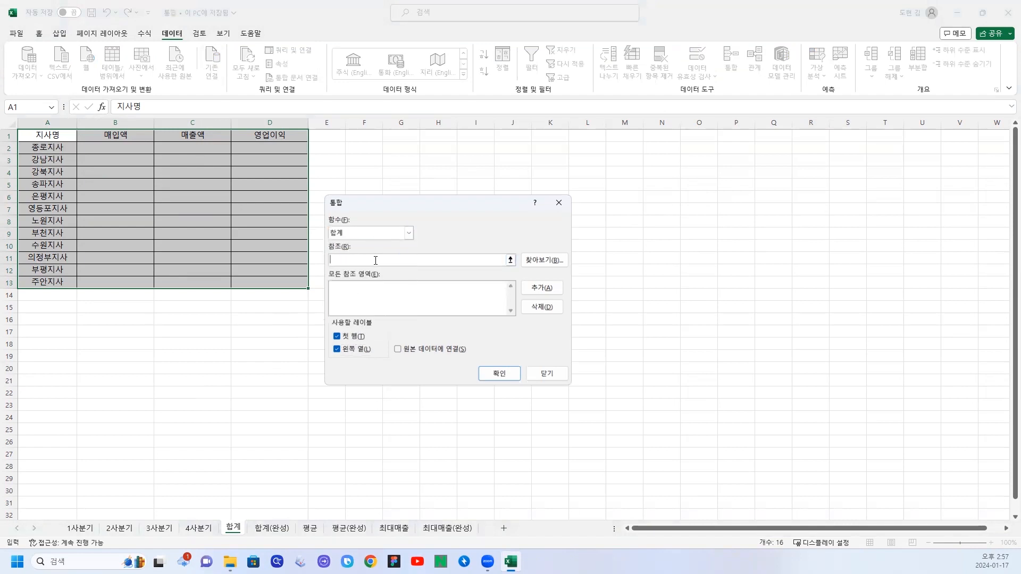
{"action": "left_click", "coordinate": [80, 529]}
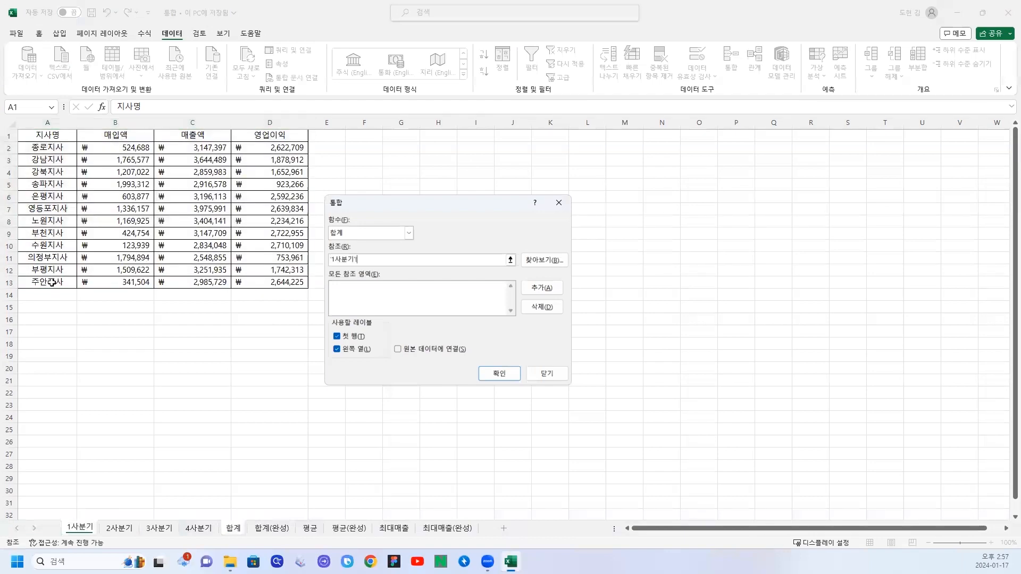
{"action": "left_click_drag", "start_coordinate": [53, 135], "coordinate": [298, 282]}
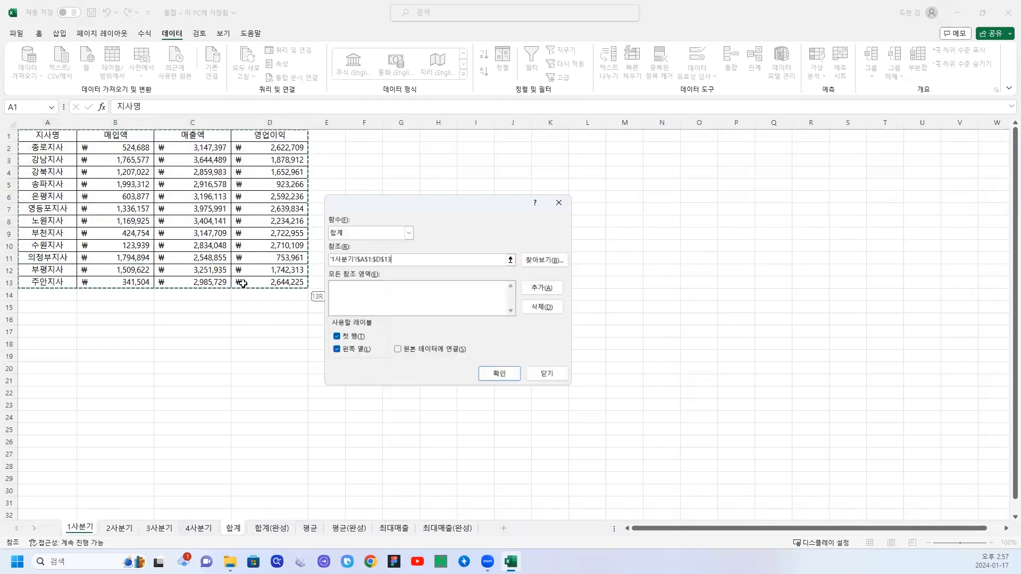
{"action": "left_click", "coordinate": [529, 287]}
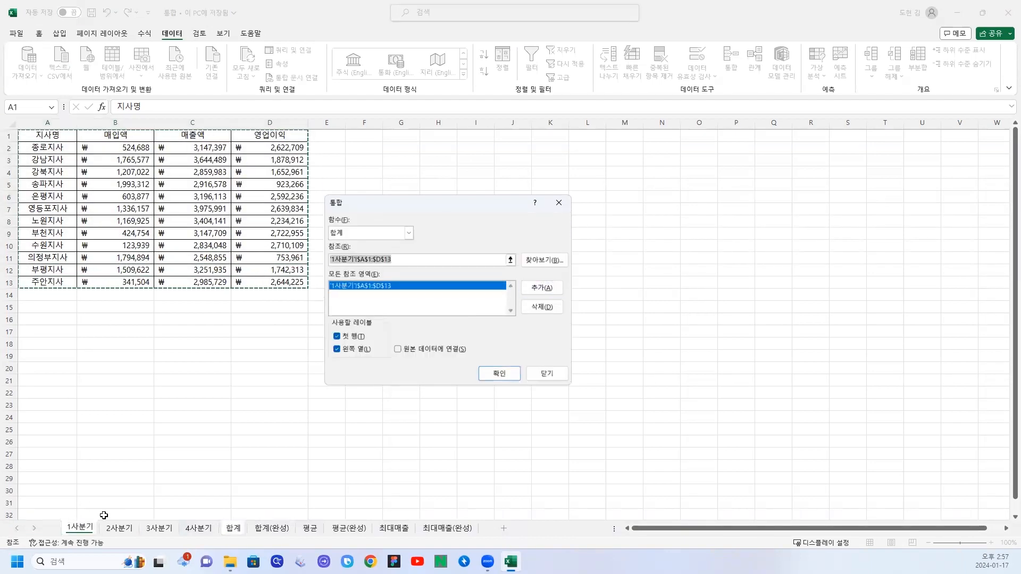
Add A1:D13 of the 2사분기, 3사분기 and 4사분기 sheets as references and run the sum consolidation.
{"action": "left_click", "coordinate": [118, 528]}
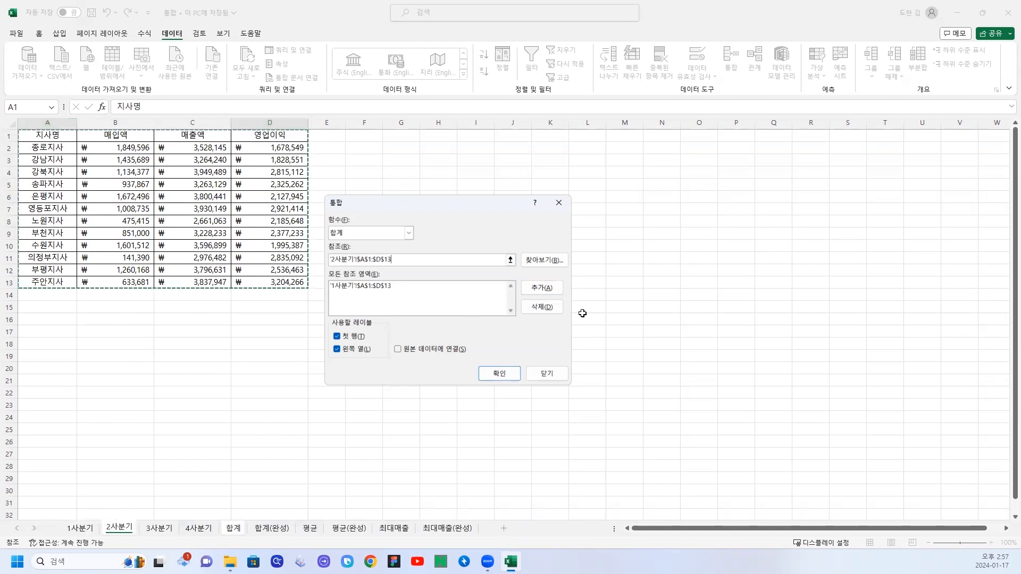
{"action": "left_click", "coordinate": [555, 290]}
{"action": "left_click", "coordinate": [156, 529]}
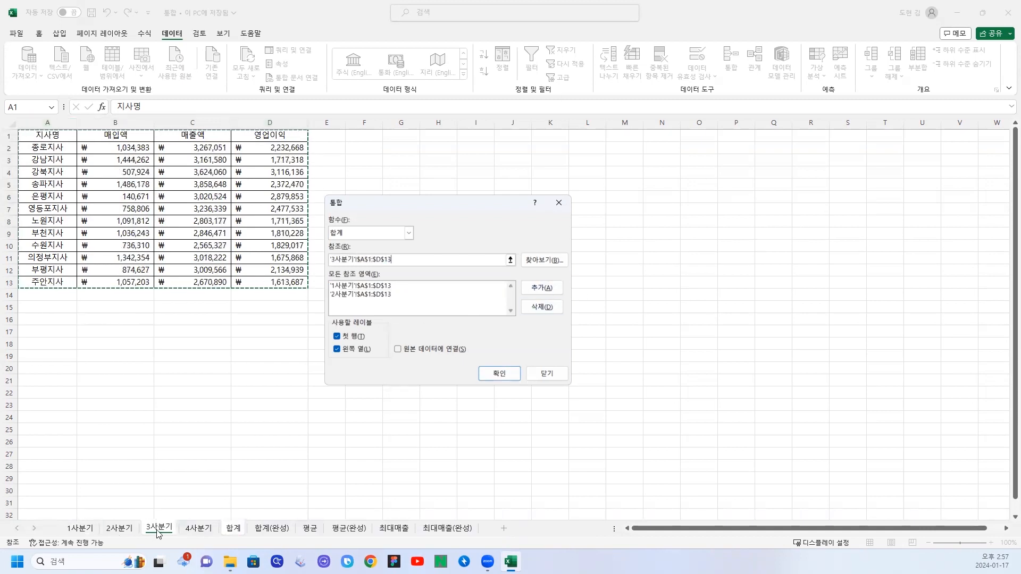
{"action": "left_click", "coordinate": [542, 288]}
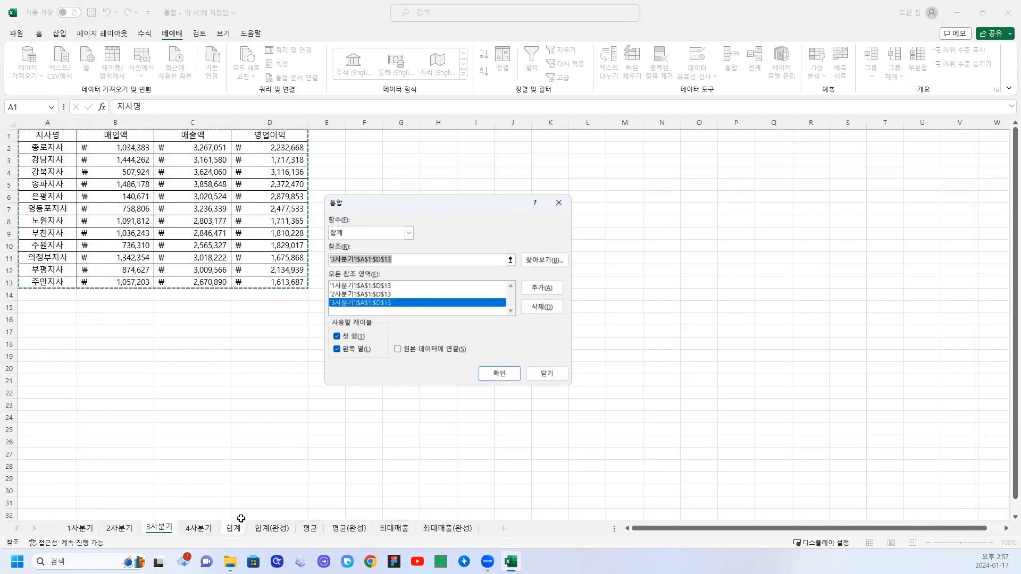
{"action": "left_click", "coordinate": [199, 528]}
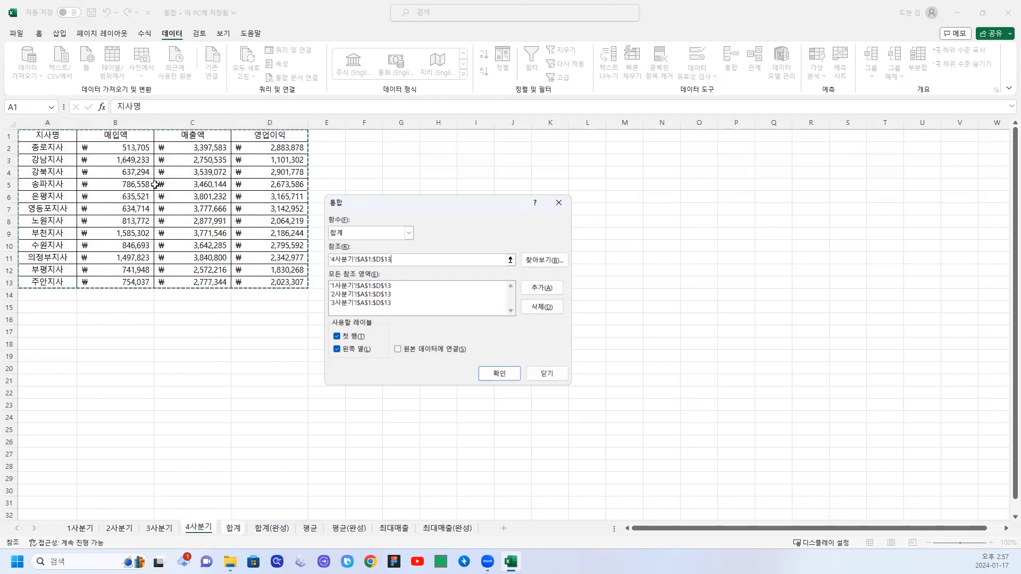
{"action": "left_click", "coordinate": [539, 286]}
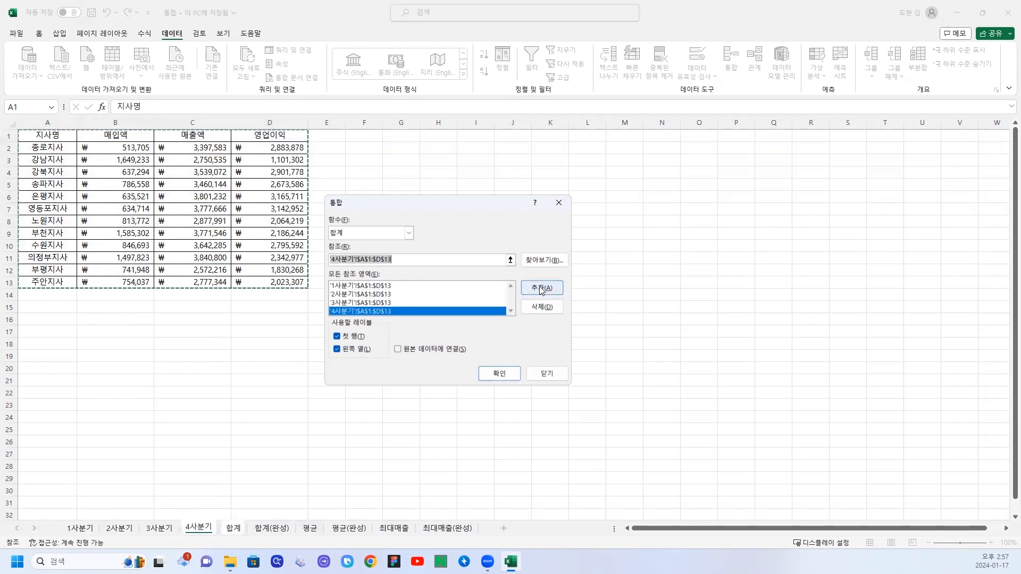
{"action": "left_click", "coordinate": [489, 374]}
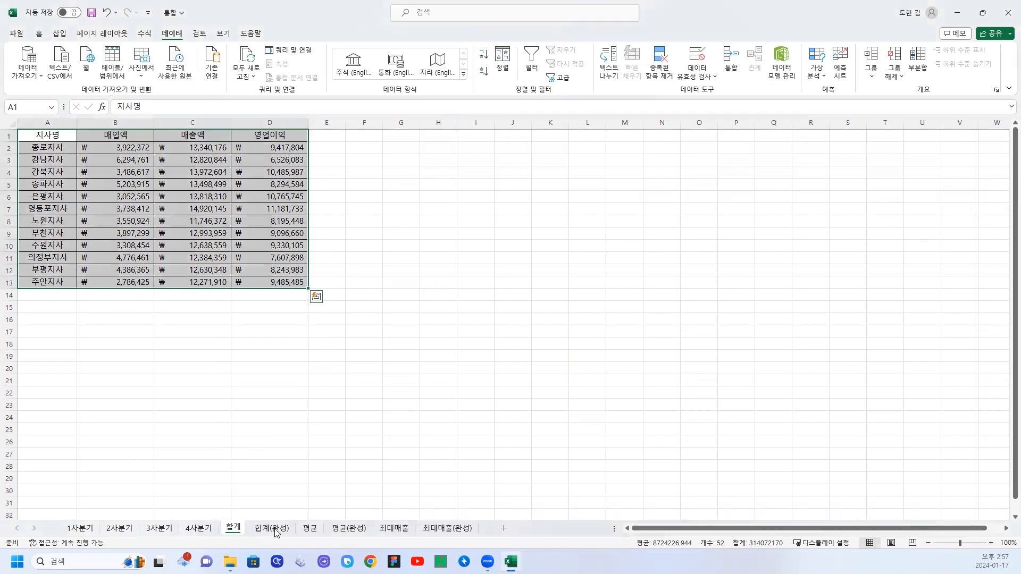
Review the consolidated branch figures in B2:D13 of the 합계 sheet.
{"action": "left_click", "coordinate": [260, 439]}
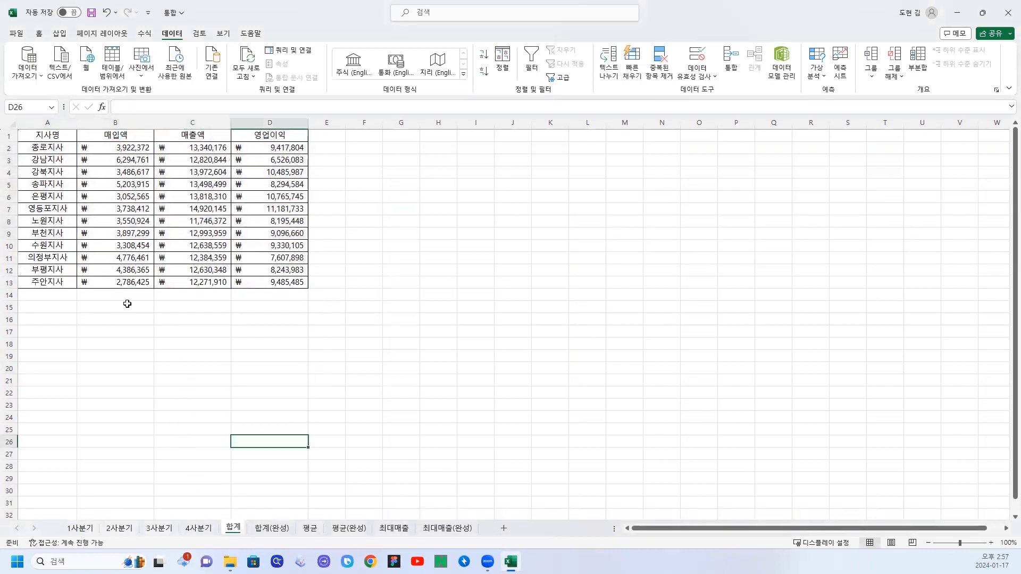
{"action": "left_click", "coordinate": [110, 154]}
{"action": "left_click", "coordinate": [43, 148]}
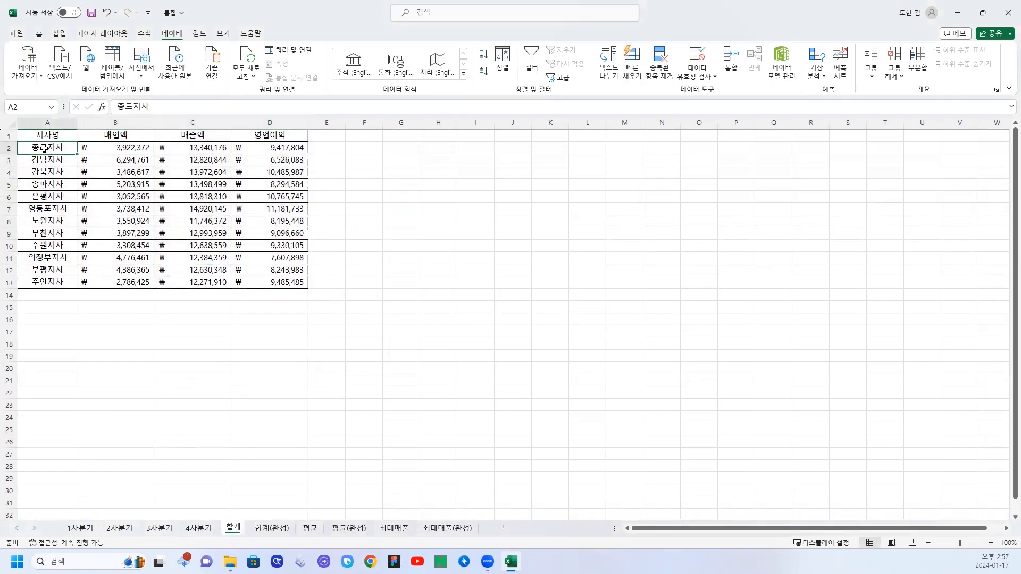
{"action": "left_click_drag", "start_coordinate": [103, 147], "coordinate": [264, 280]}
{"action": "left_click", "coordinate": [399, 306]}
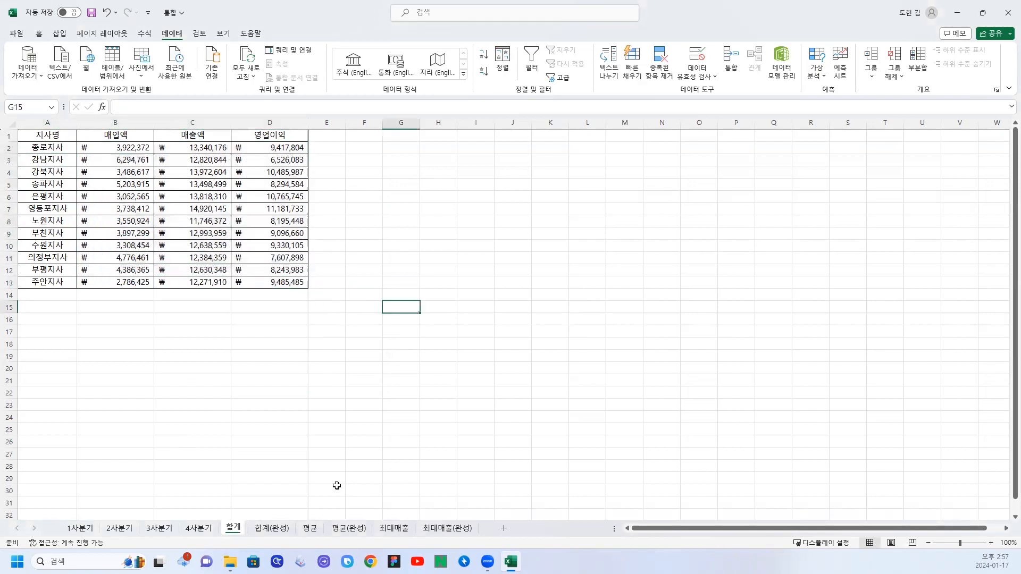
Start a consolidation for A1:D13 in the 평균 sheet with the 평균 function and 첫 행 and 왼쪽 열 as labels.
{"action": "left_click", "coordinate": [310, 528]}
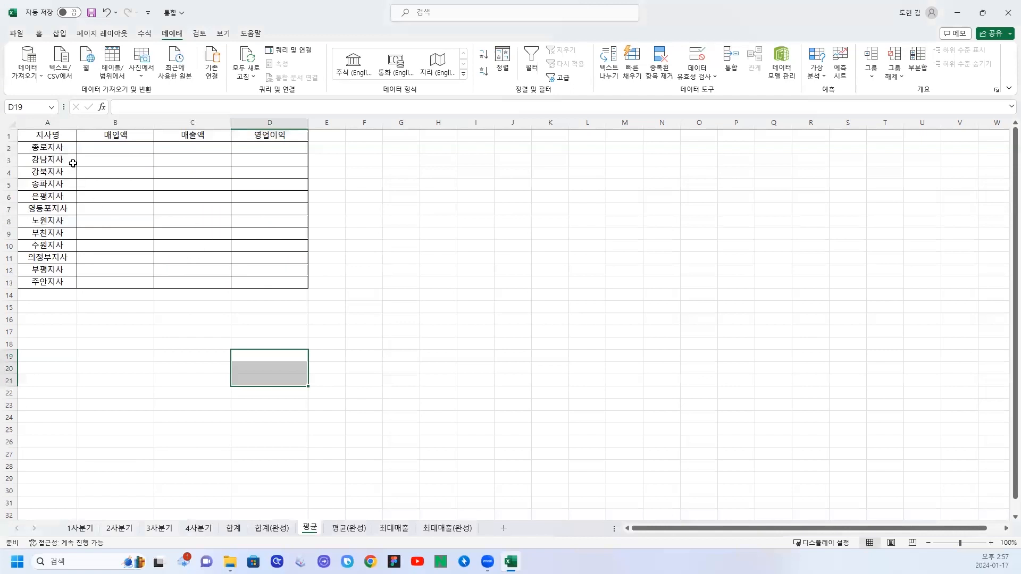
{"action": "left_click_drag", "start_coordinate": [37, 132], "coordinate": [267, 285]}
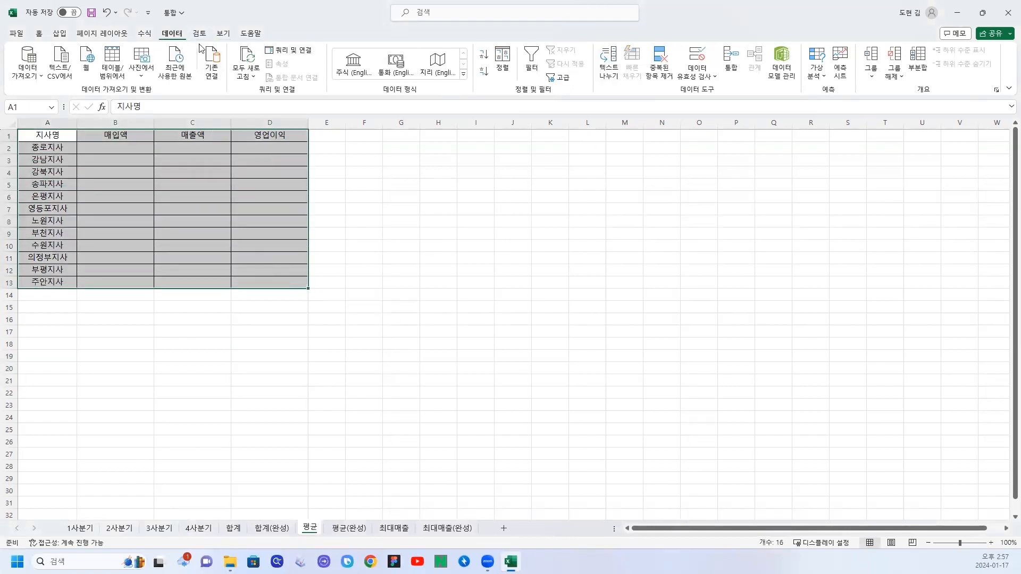
{"action": "left_click", "coordinate": [731, 61]}
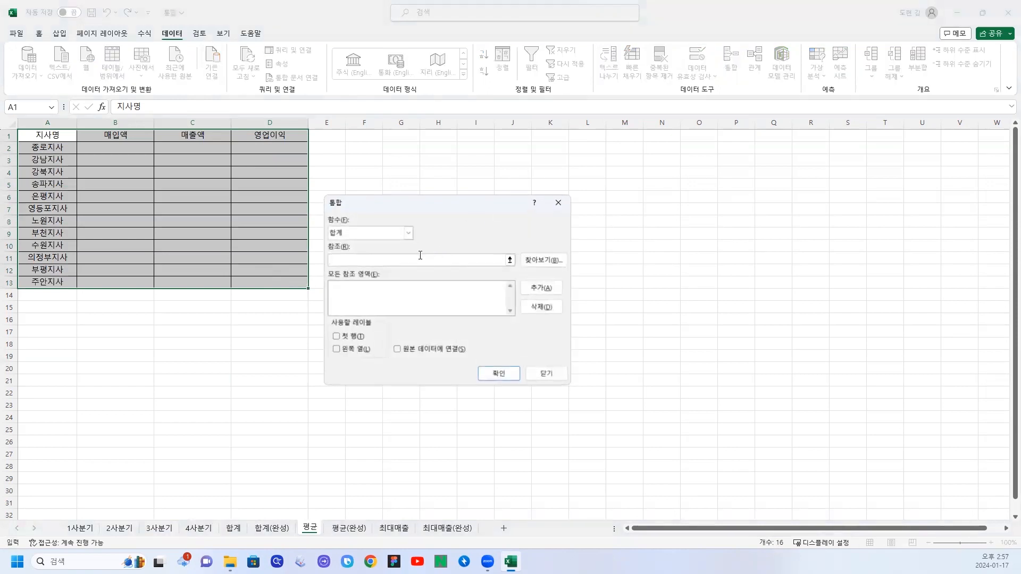
{"action": "left_click", "coordinate": [395, 234]}
{"action": "left_click", "coordinate": [348, 264]}
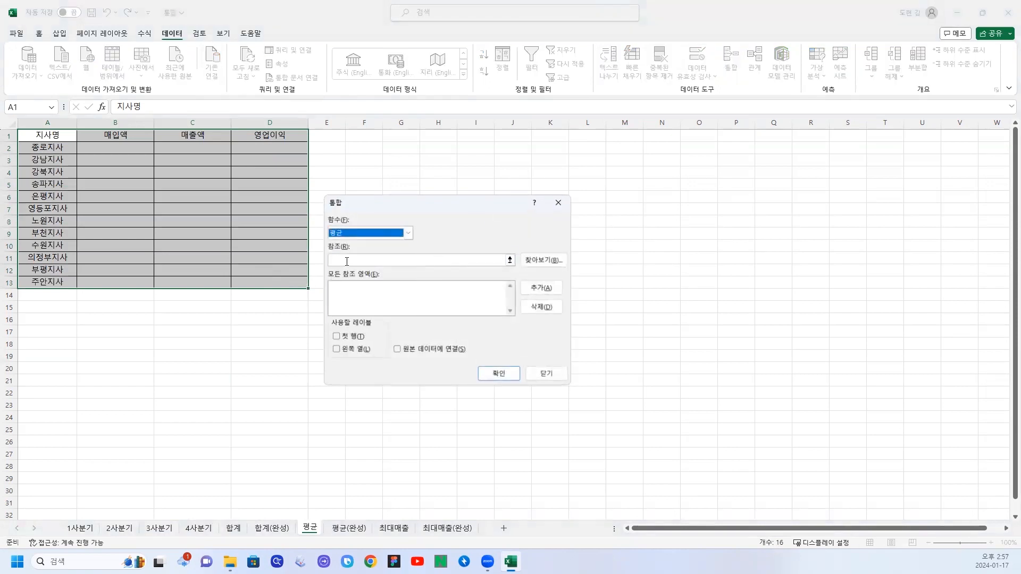
{"action": "left_click", "coordinate": [350, 262]}
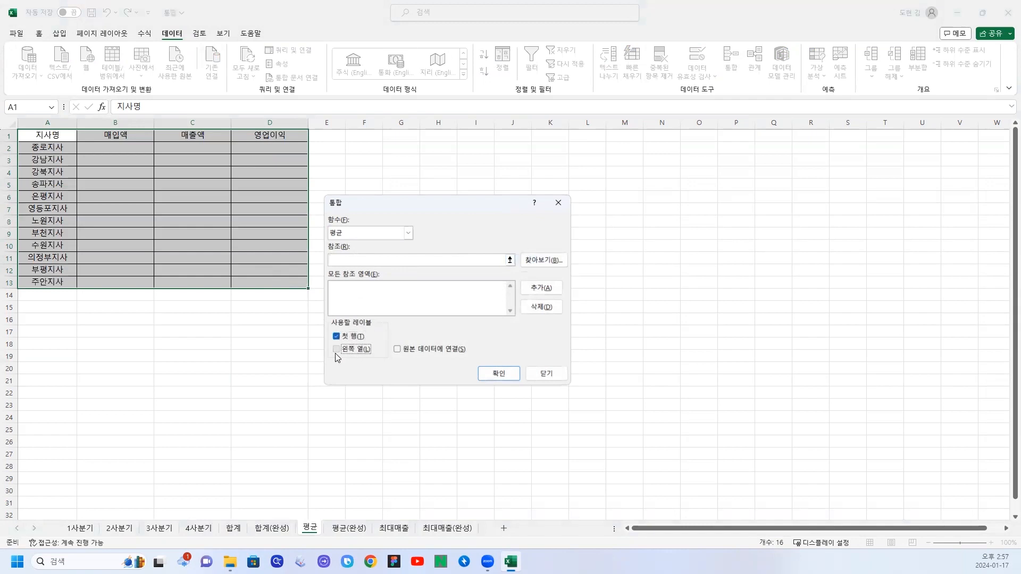
{"action": "left_click", "coordinate": [336, 351]}
Add the 1사분기 sheet's table A1:D13 as the first reference of the average consolidation.
{"action": "left_click", "coordinate": [348, 258]}
{"action": "left_click", "coordinate": [83, 531]}
{"action": "left_click_drag", "start_coordinate": [67, 140], "coordinate": [307, 283]}
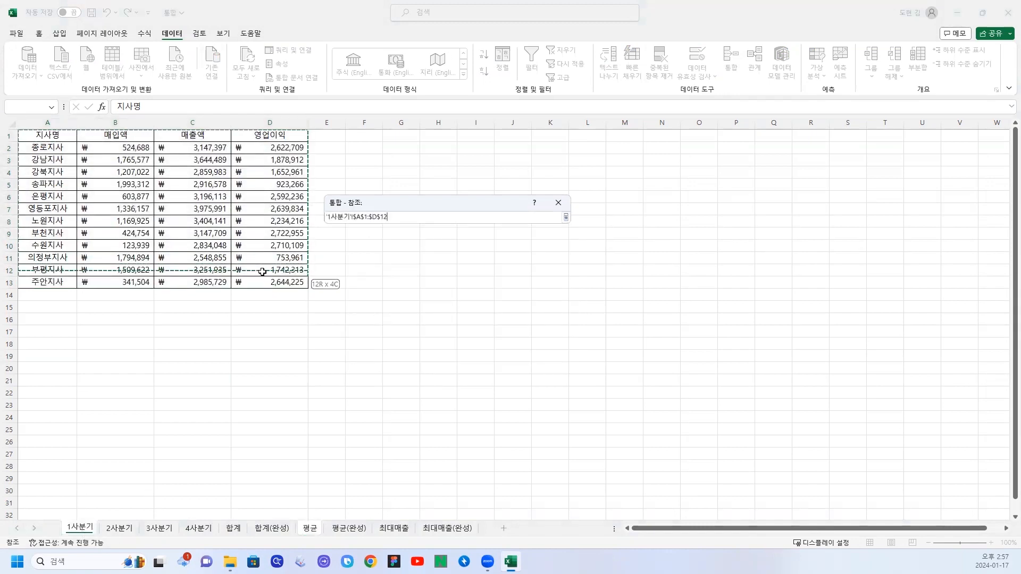
{"action": "left_click", "coordinate": [529, 290]}
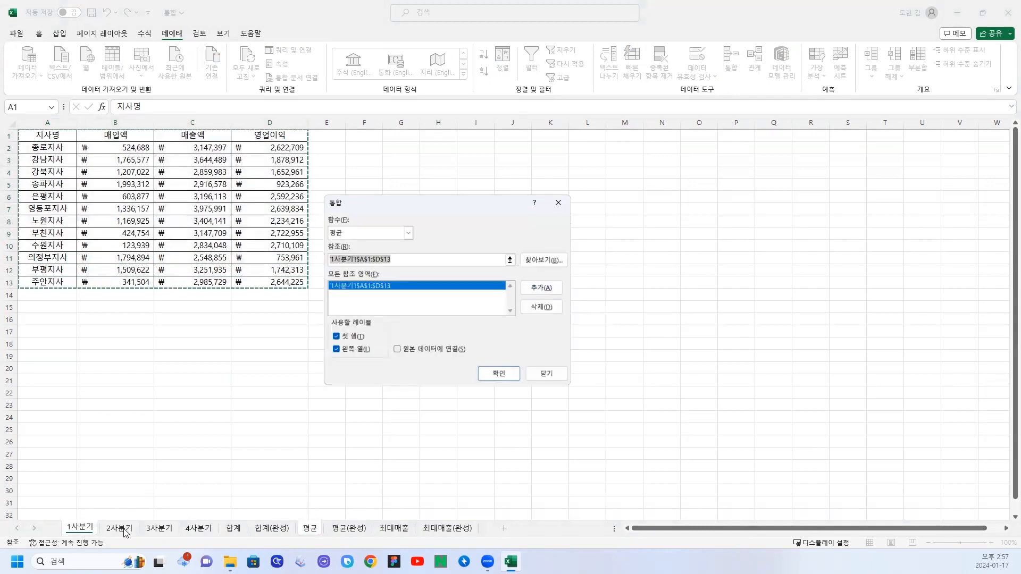
Add A1:D13 of the 2사분기, 3사분기 and 4사분기 sheets as references and run the average consolidation.
{"action": "left_click", "coordinate": [123, 531]}
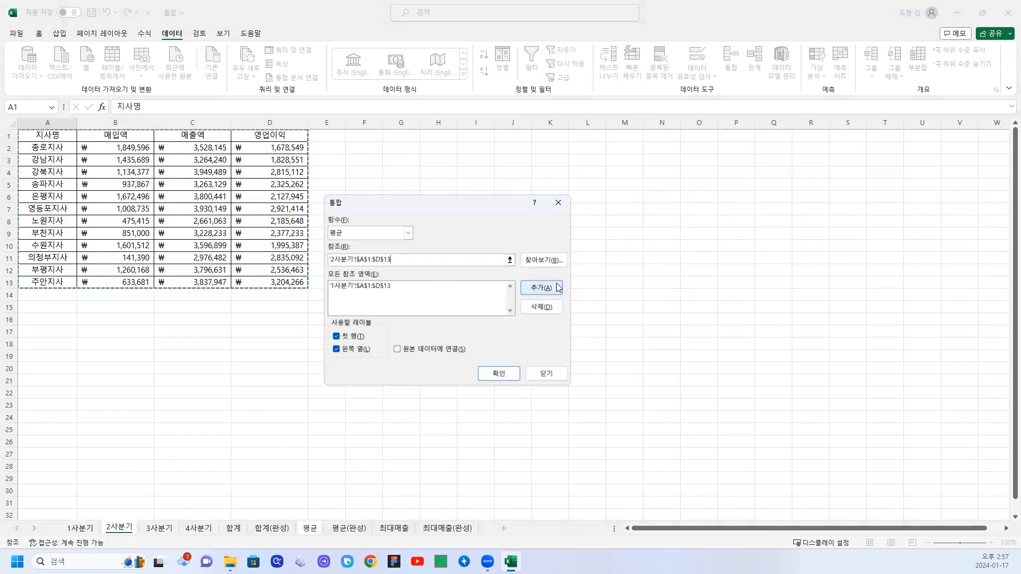
{"action": "left_click", "coordinate": [541, 288]}
{"action": "left_click", "coordinate": [166, 529]}
{"action": "left_click", "coordinate": [541, 288]}
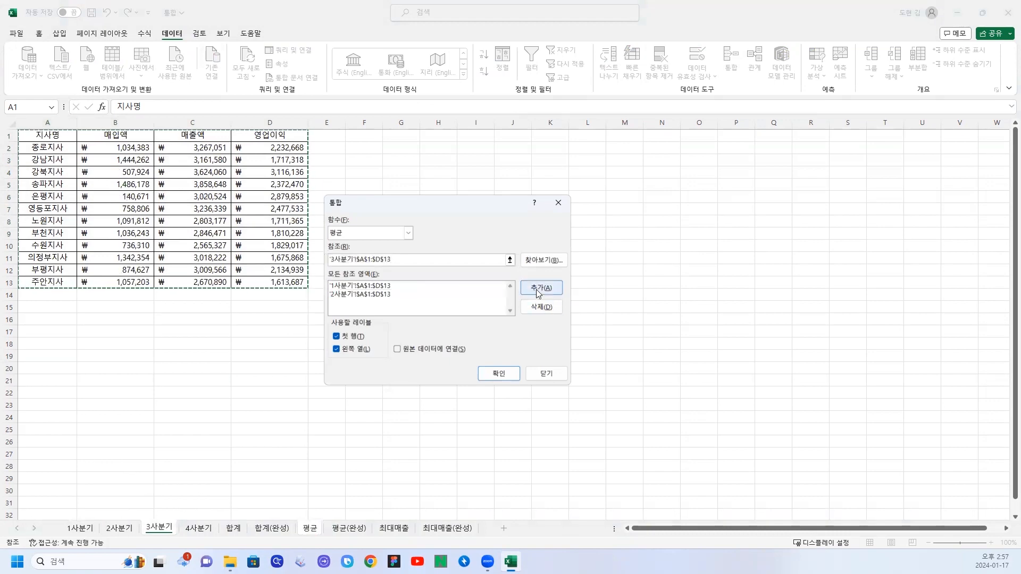
{"action": "left_click", "coordinate": [202, 532]}
{"action": "left_click", "coordinate": [537, 290]}
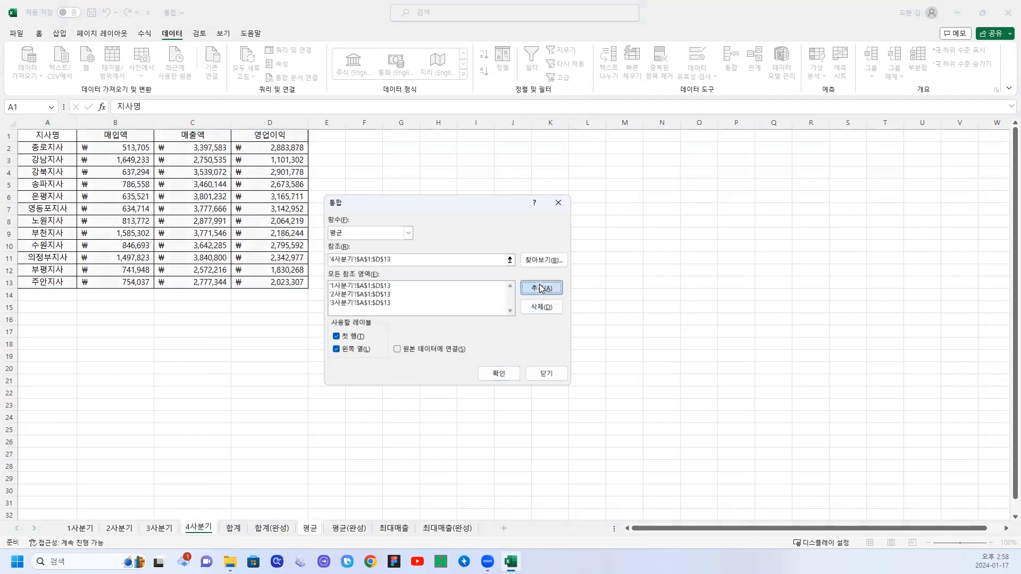
{"action": "left_click", "coordinate": [503, 373]}
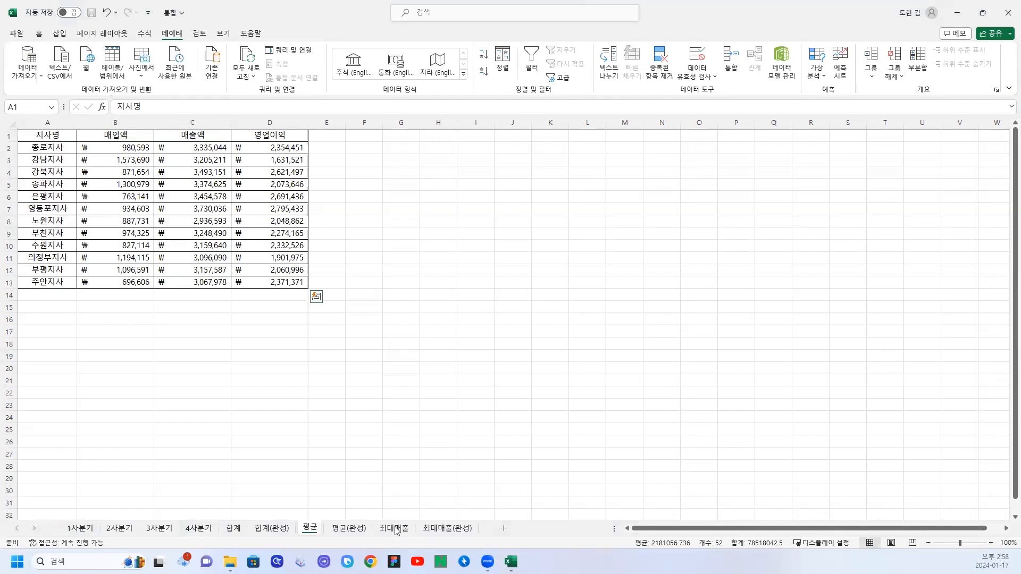
Look through the branch tables on the four quarterly sheets, 1사분기 to 4사분기.
{"action": "left_click", "coordinate": [80, 528]}
{"action": "left_click", "coordinate": [120, 528]}
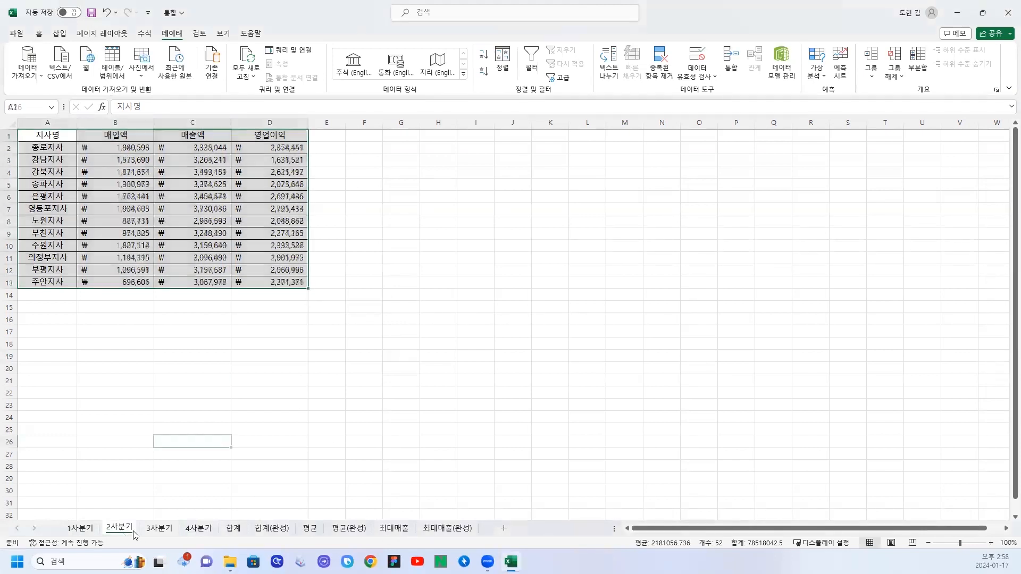
{"action": "left_click", "coordinate": [156, 528]}
{"action": "left_click", "coordinate": [196, 532]}
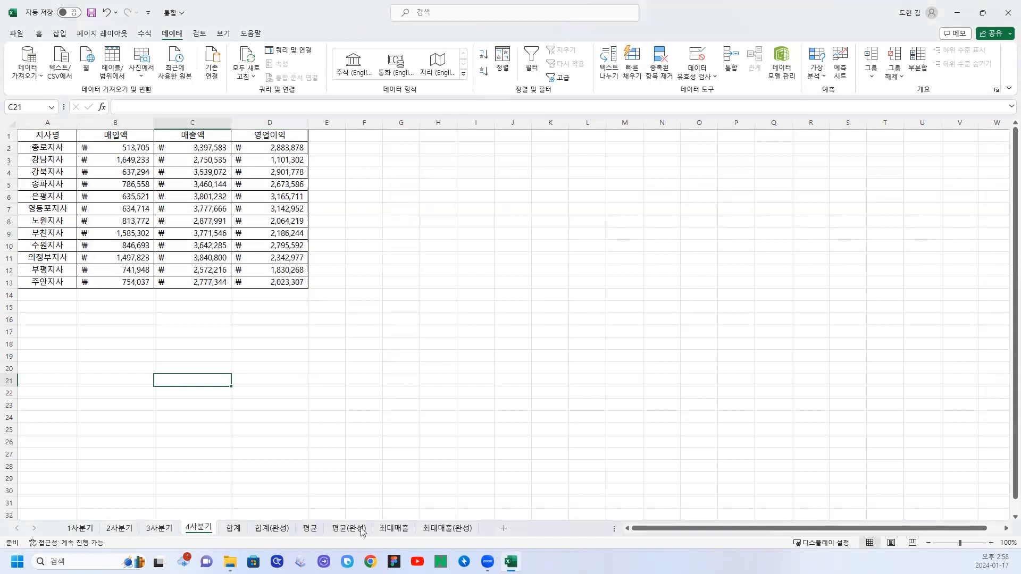
Start a consolidation for A1:D13 in the 최대매출 sheet with the 최대 function and 첫 행 as label.
{"action": "left_click", "coordinate": [395, 528]}
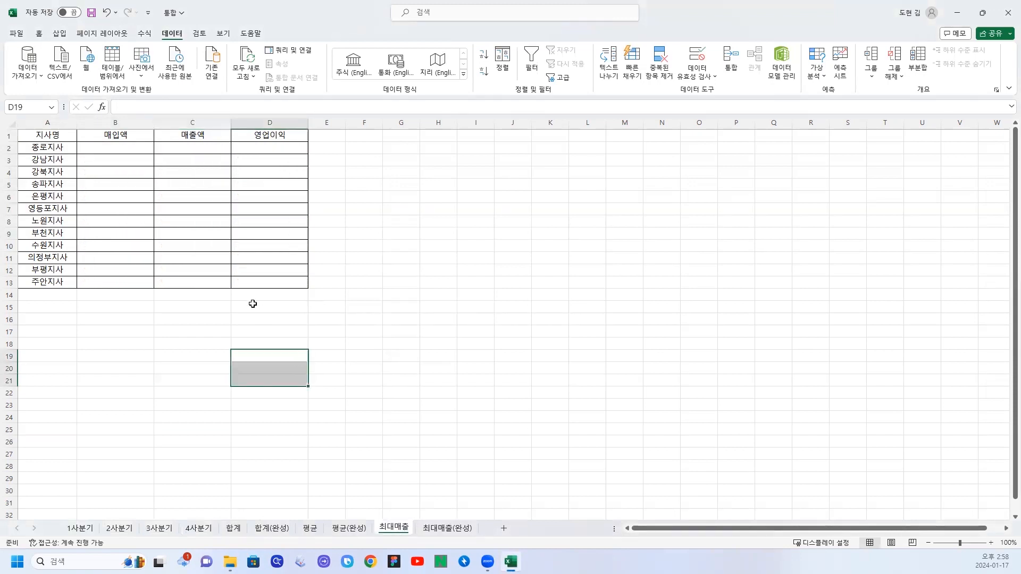
{"action": "left_click", "coordinate": [368, 227]}
{"action": "left_click_drag", "start_coordinate": [47, 135], "coordinate": [253, 284]}
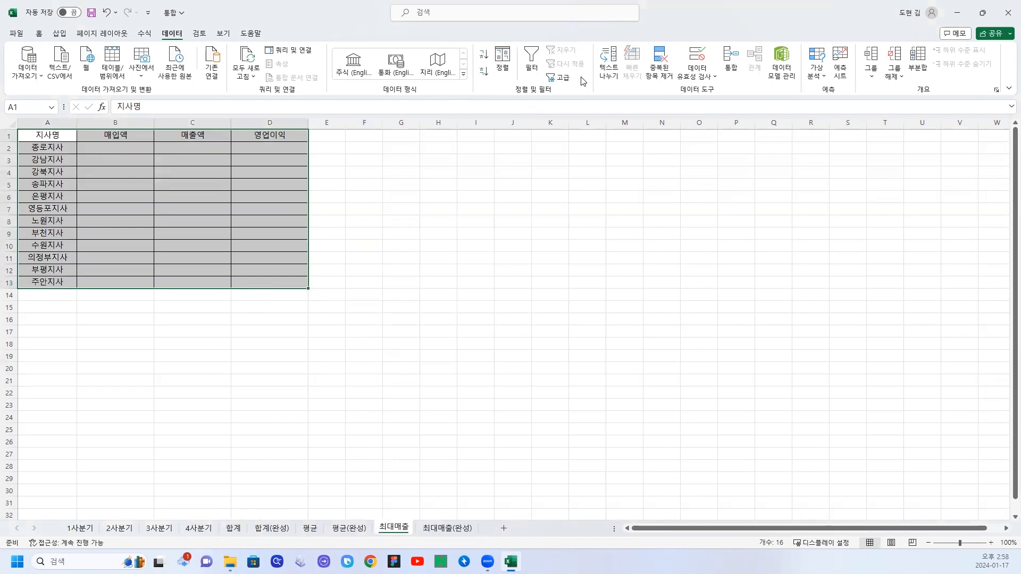
{"action": "left_click", "coordinate": [731, 58]}
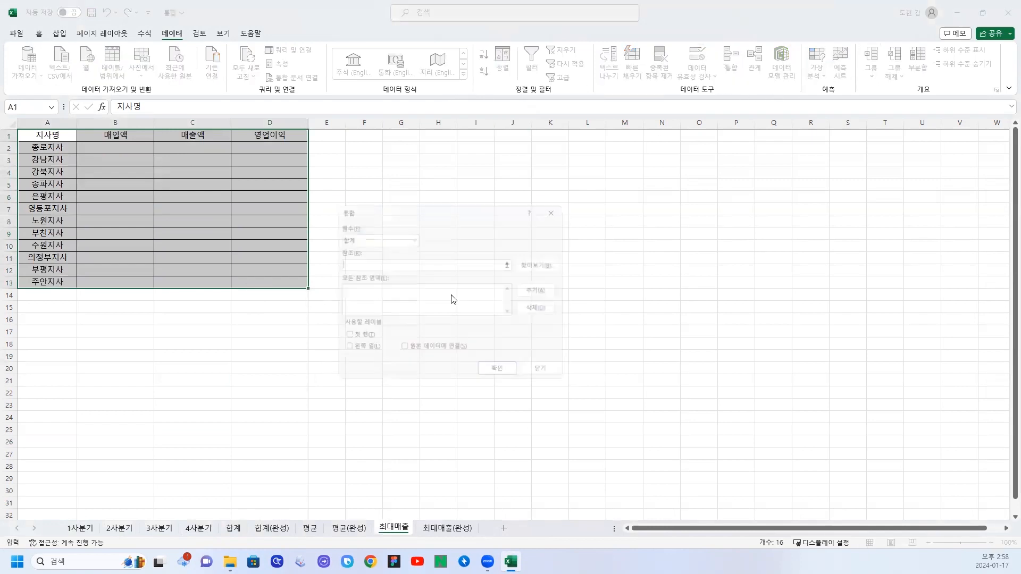
{"action": "left_click", "coordinate": [408, 233]}
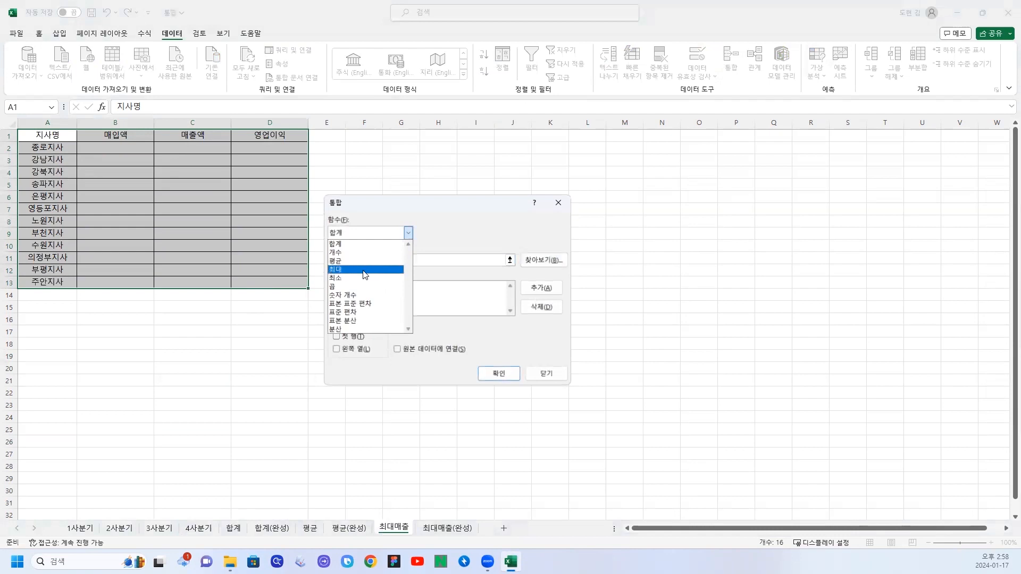
{"action": "left_click", "coordinate": [366, 270]}
{"action": "left_click", "coordinate": [337, 336]}
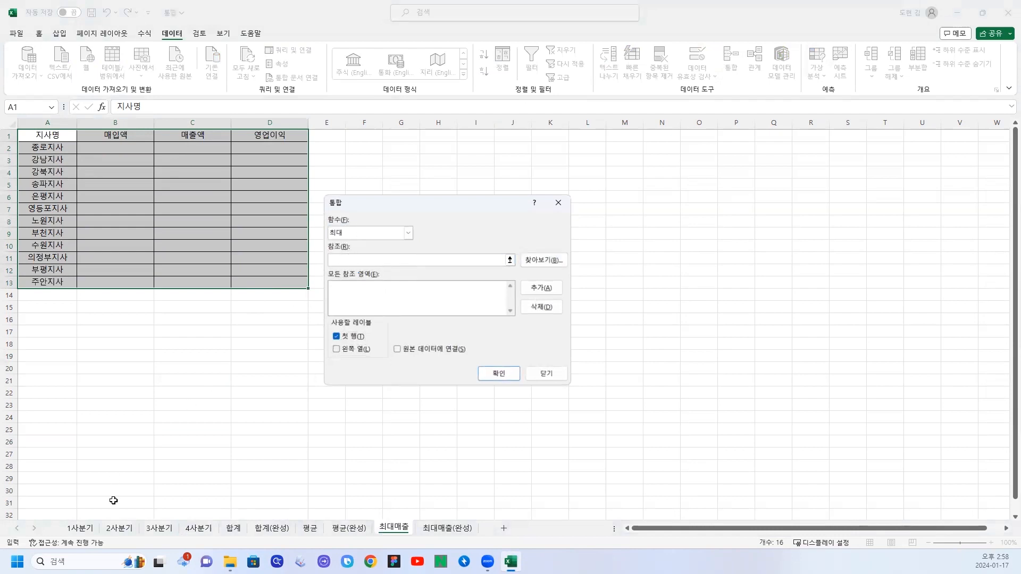
Add A1:D13 of the 1사분기, 2사분기, 3사분기 and 4사분기 sheets as references for the maximum consolidation.
{"action": "left_click", "coordinate": [80, 529]}
{"action": "left_click_drag", "start_coordinate": [52, 137], "coordinate": [256, 283]}
{"action": "key", "text": "alt+a"}
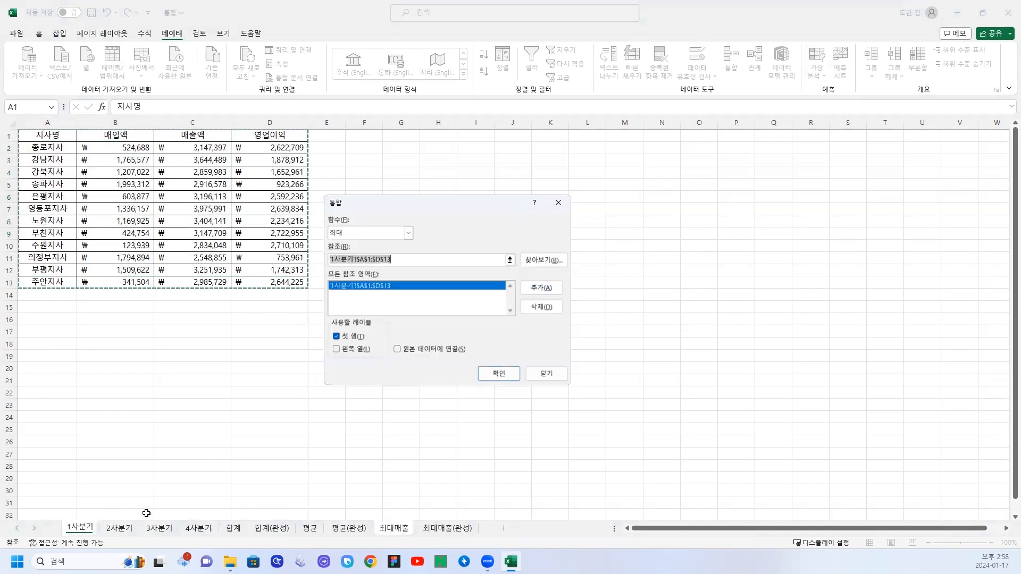
{"action": "left_click", "coordinate": [119, 528]}
{"action": "left_click_drag", "start_coordinate": [53, 136], "coordinate": [279, 285]}
{"action": "left_click", "coordinate": [541, 288]}
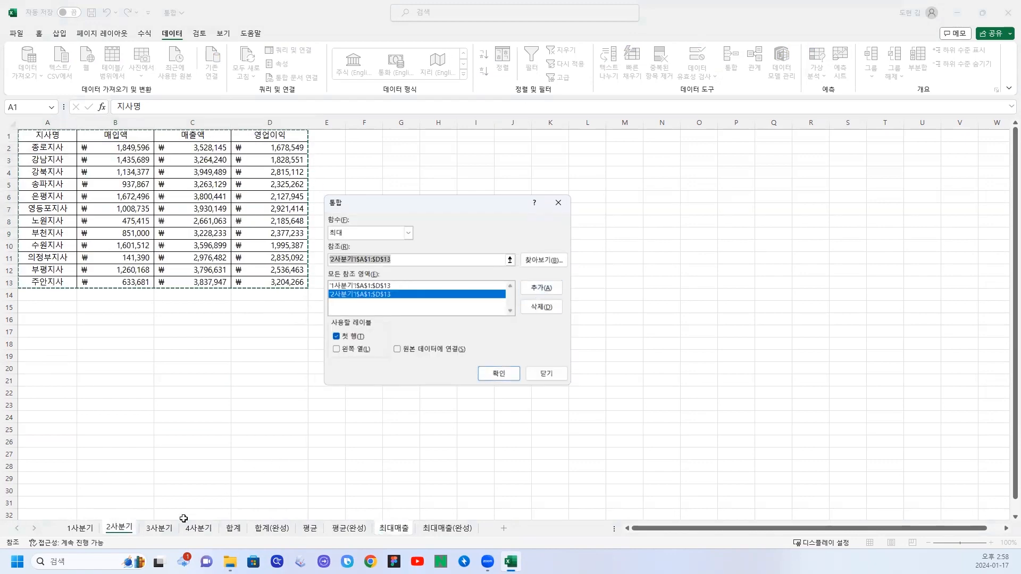
{"action": "left_click", "coordinate": [159, 528]}
{"action": "left_click", "coordinate": [541, 287]}
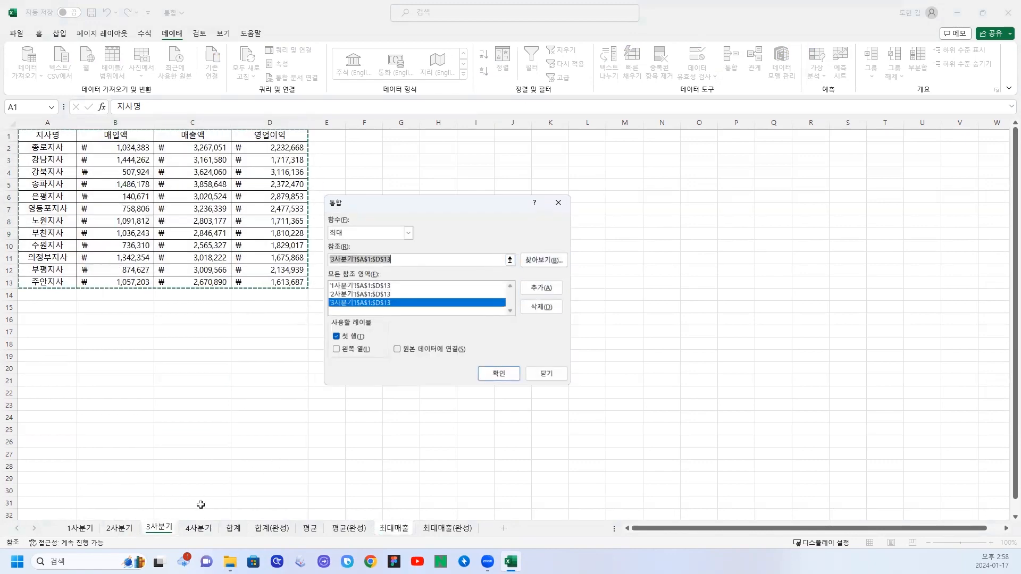
{"action": "left_click", "coordinate": [199, 528]}
{"action": "left_click", "coordinate": [538, 288]}
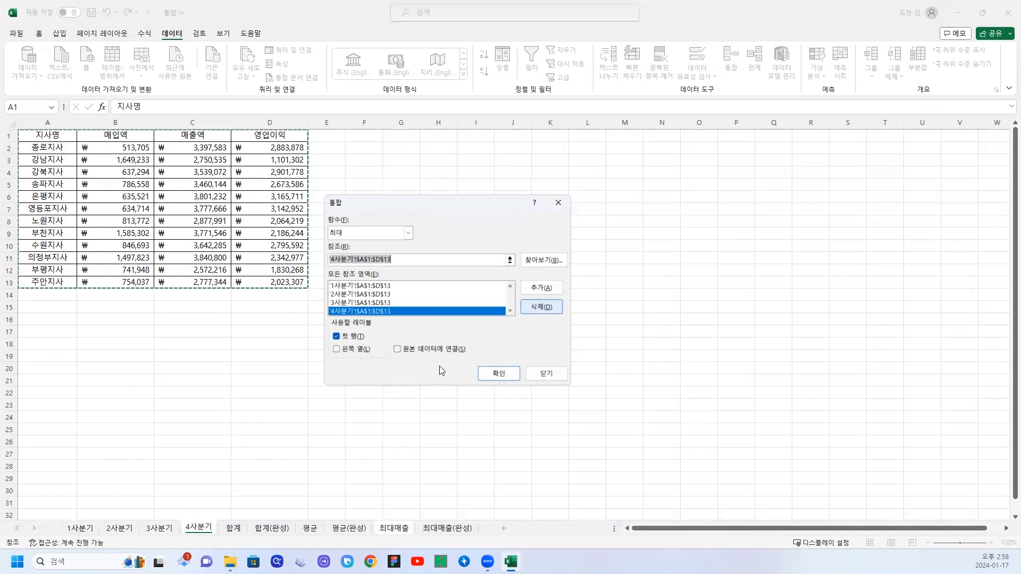
Also use 왼쪽 열 as labels and run the maximum consolidation into the 최대매출 sheet.
{"action": "left_click", "coordinate": [337, 349]}
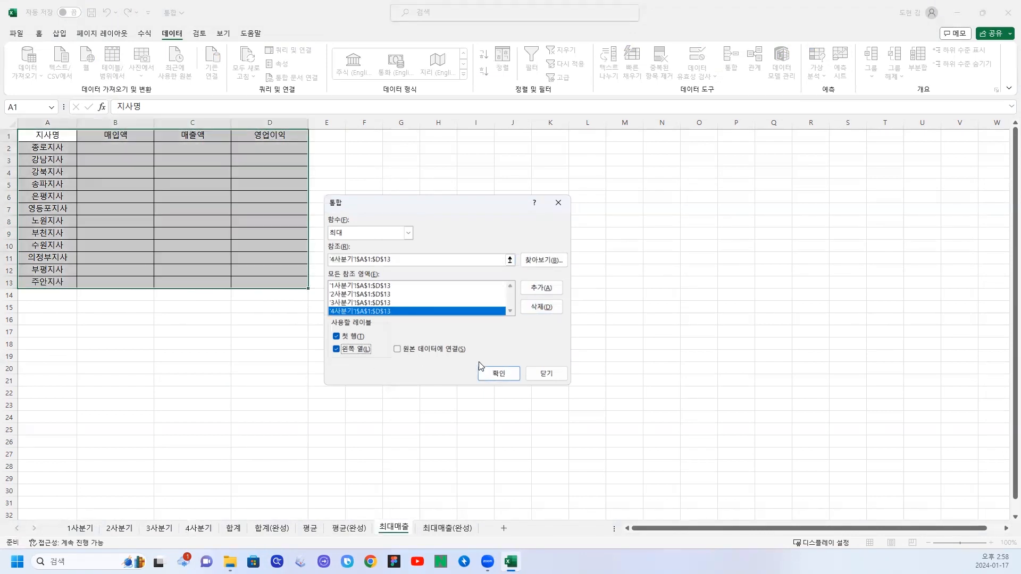
{"action": "left_click", "coordinate": [490, 374]}
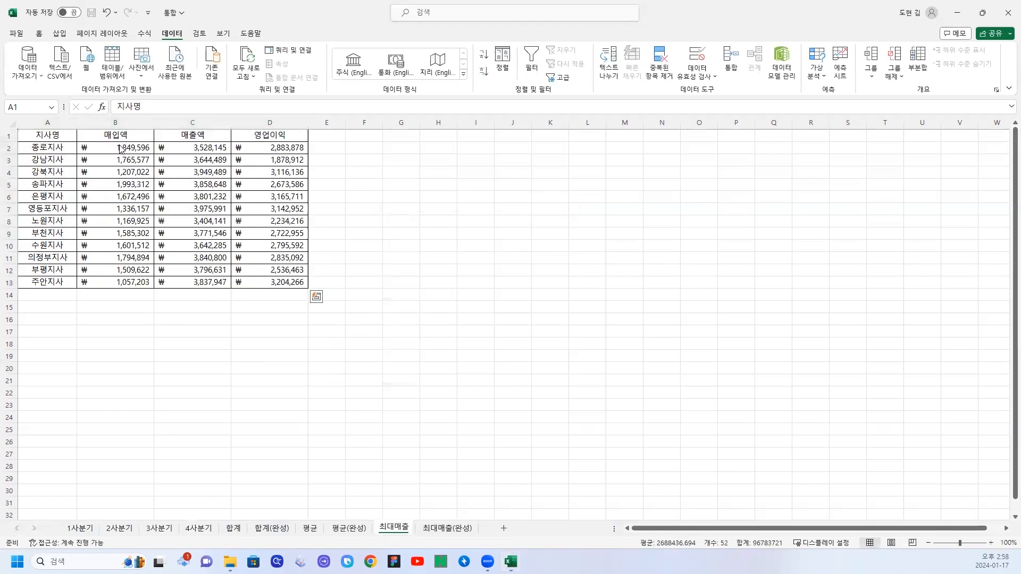
{"action": "left_click", "coordinate": [192, 319]}
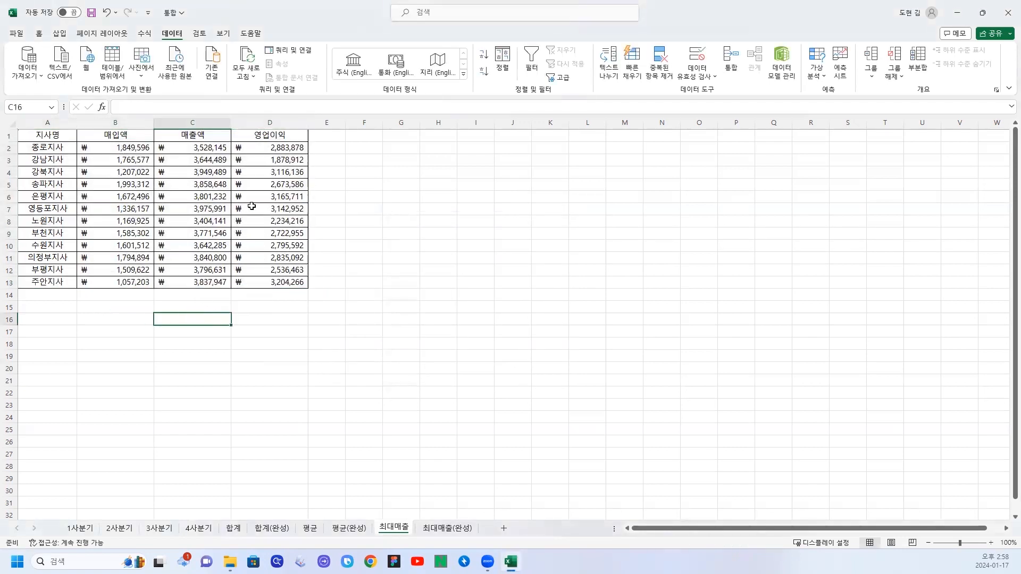